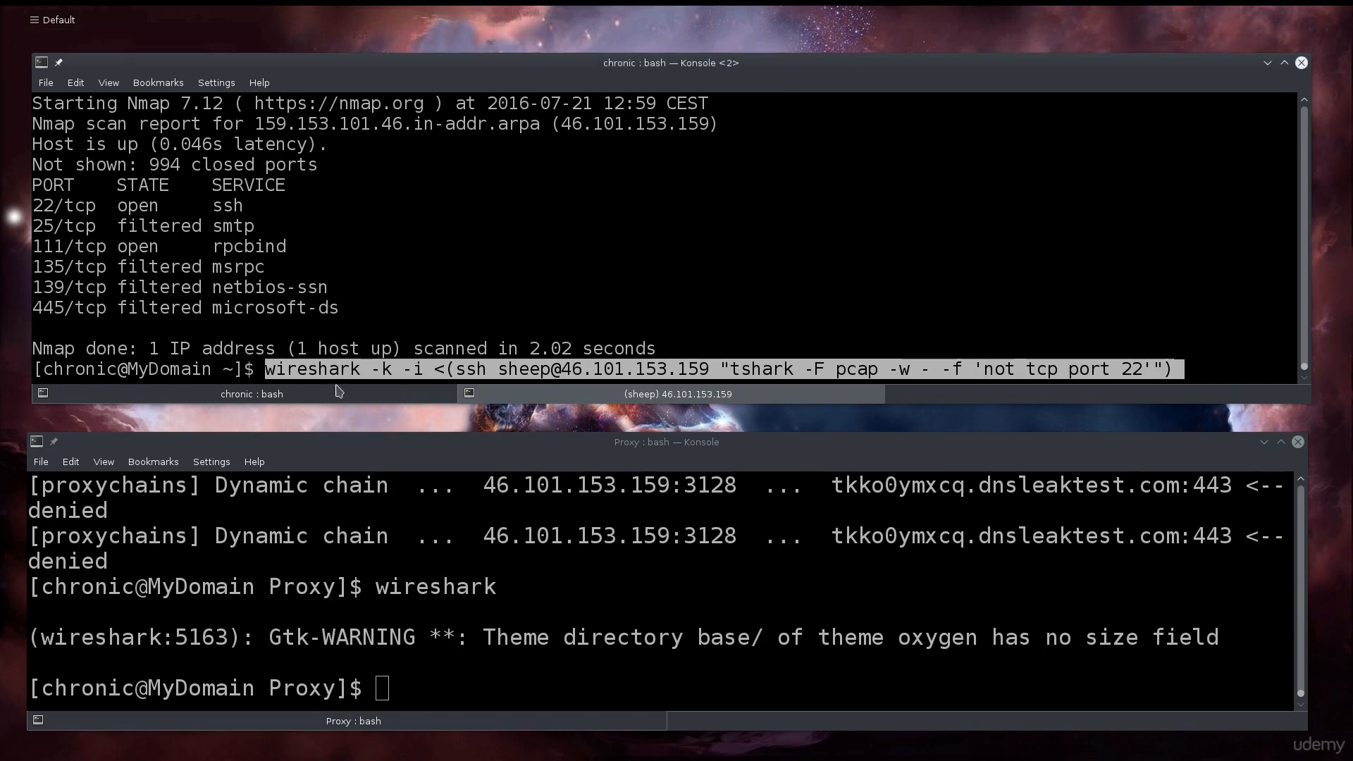
{"action": "key", "text": "Up"}
{"action": "key", "text": "Down"}
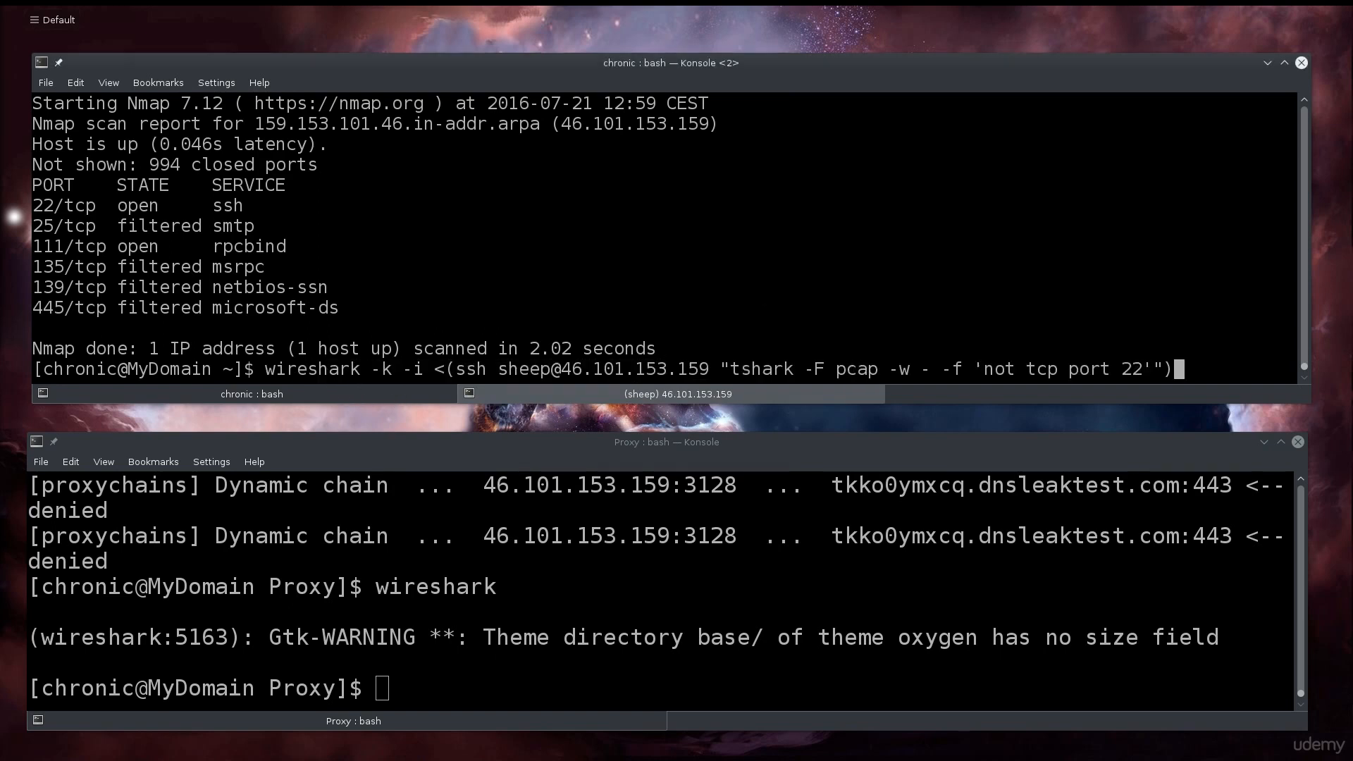
{"action": "key", "text": "Up"}
{"action": "key", "text": "Up"}
{"action": "key", "text": "Up"}
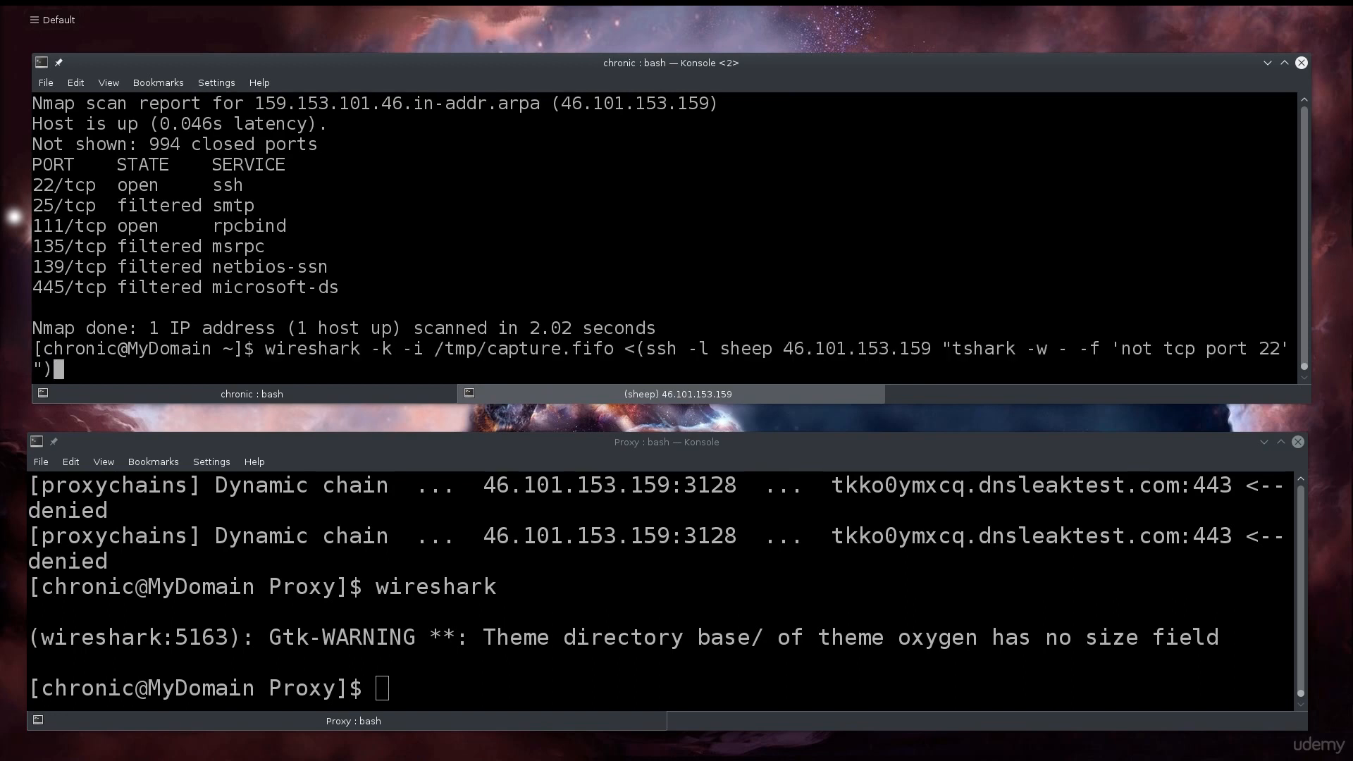
{"action": "key", "text": "Up"}
{"action": "key", "text": "Up"}
{"action": "key", "text": "Up"}
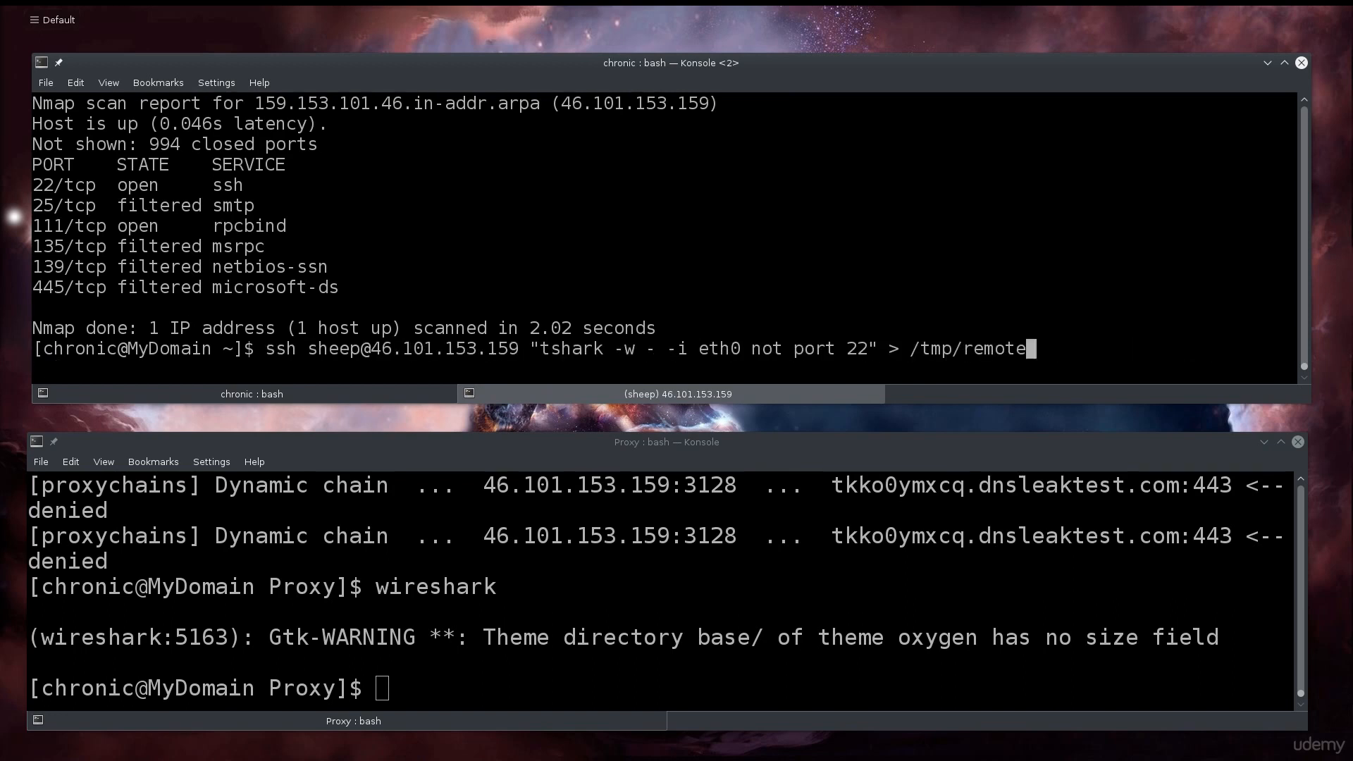
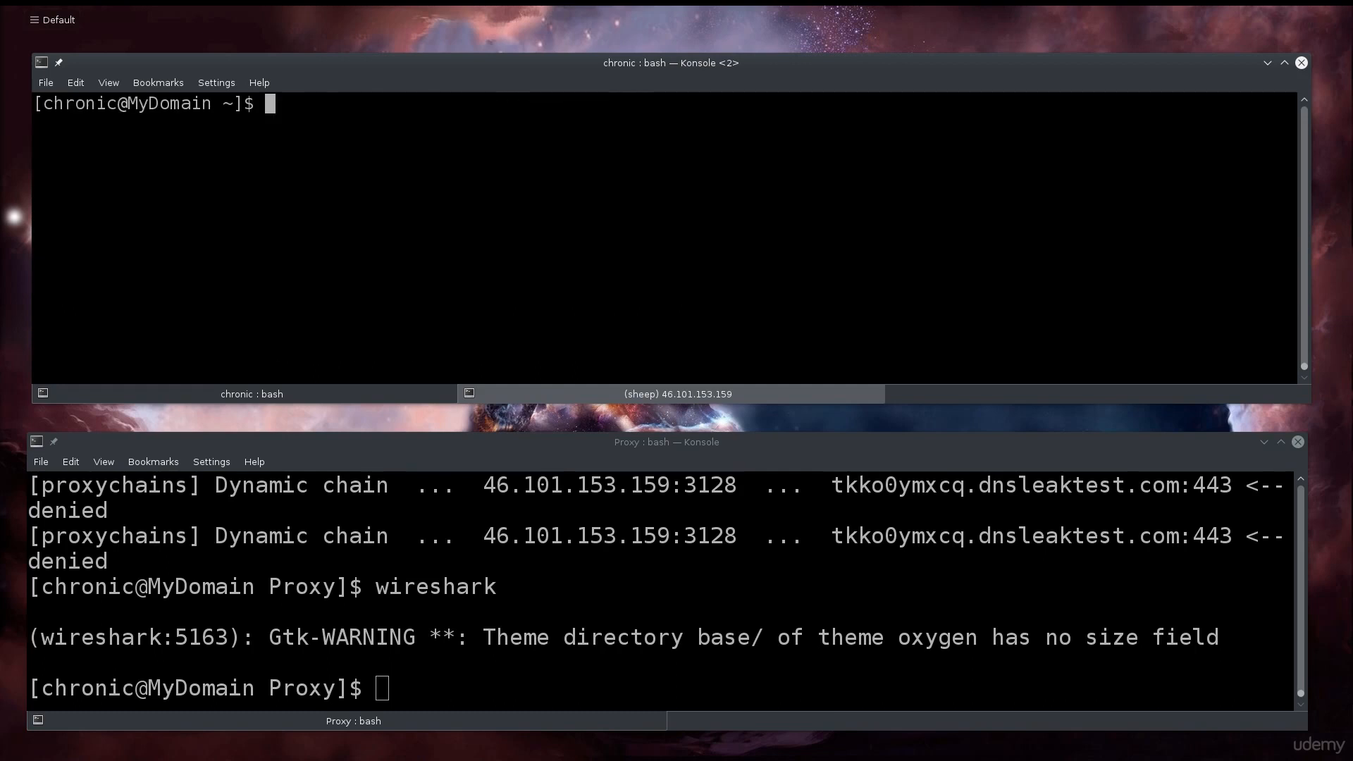
Clear the Proxy terminal and the remote sheep session's terminal
{"action": "left_click", "coordinate": [789, 625]}
{"action": "key", "text": "ctrl+l"}
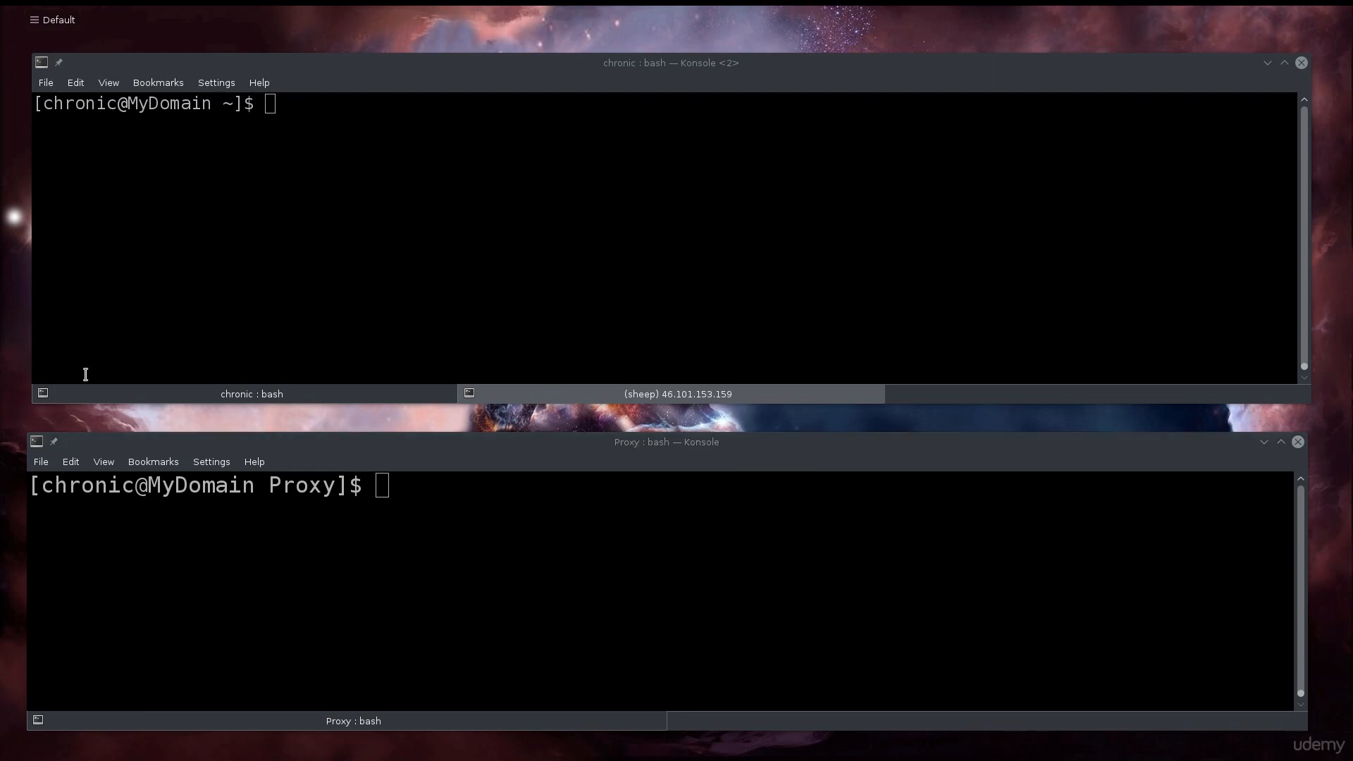
{"action": "left_click", "coordinate": [560, 279]}
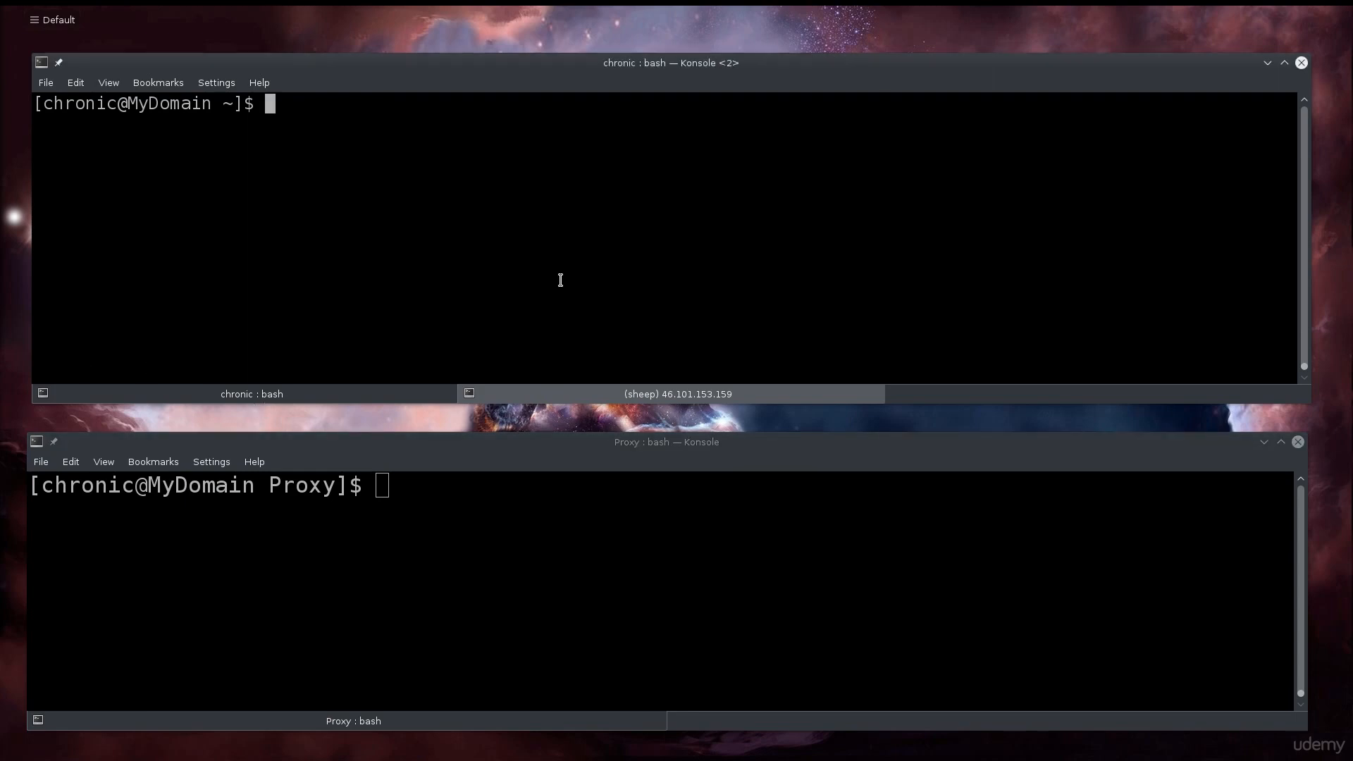
{"action": "left_click", "coordinate": [572, 396]}
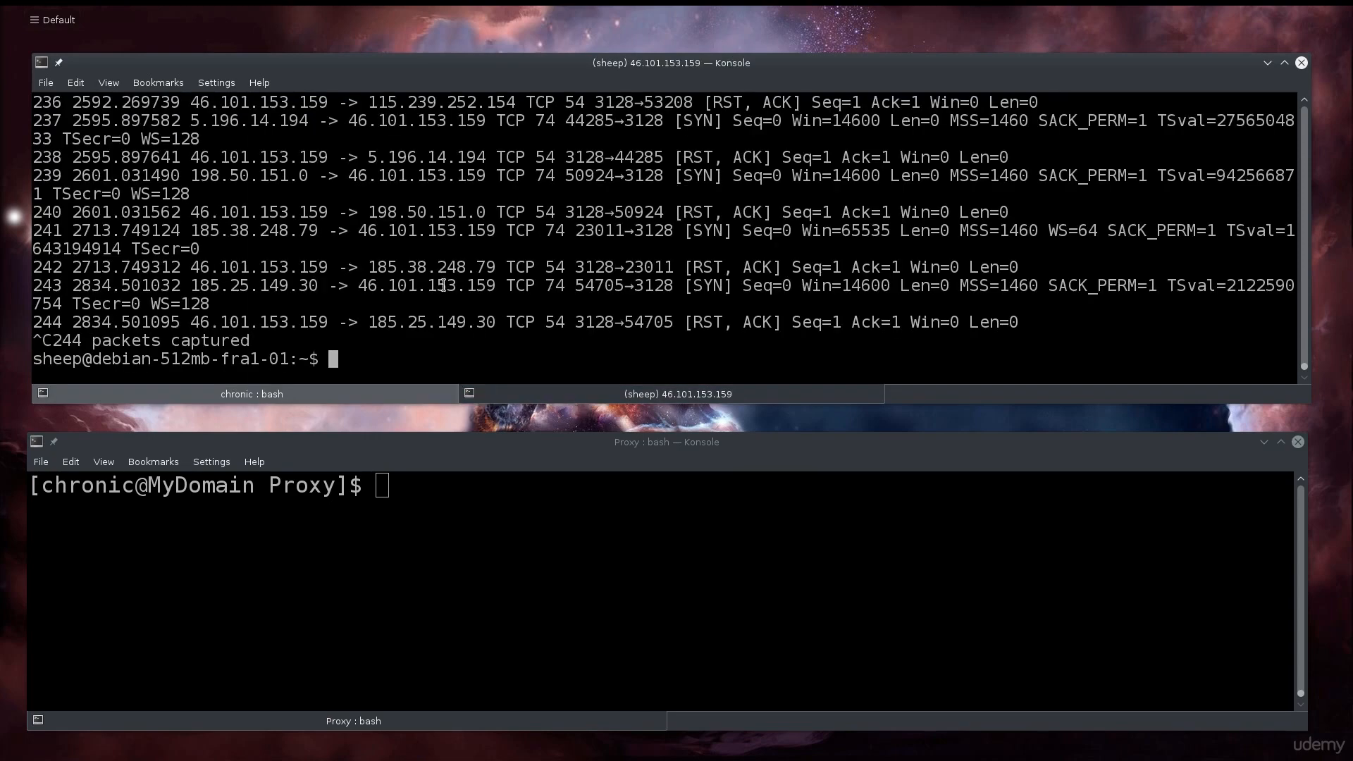
{"action": "key", "text": "ctrl+l"}
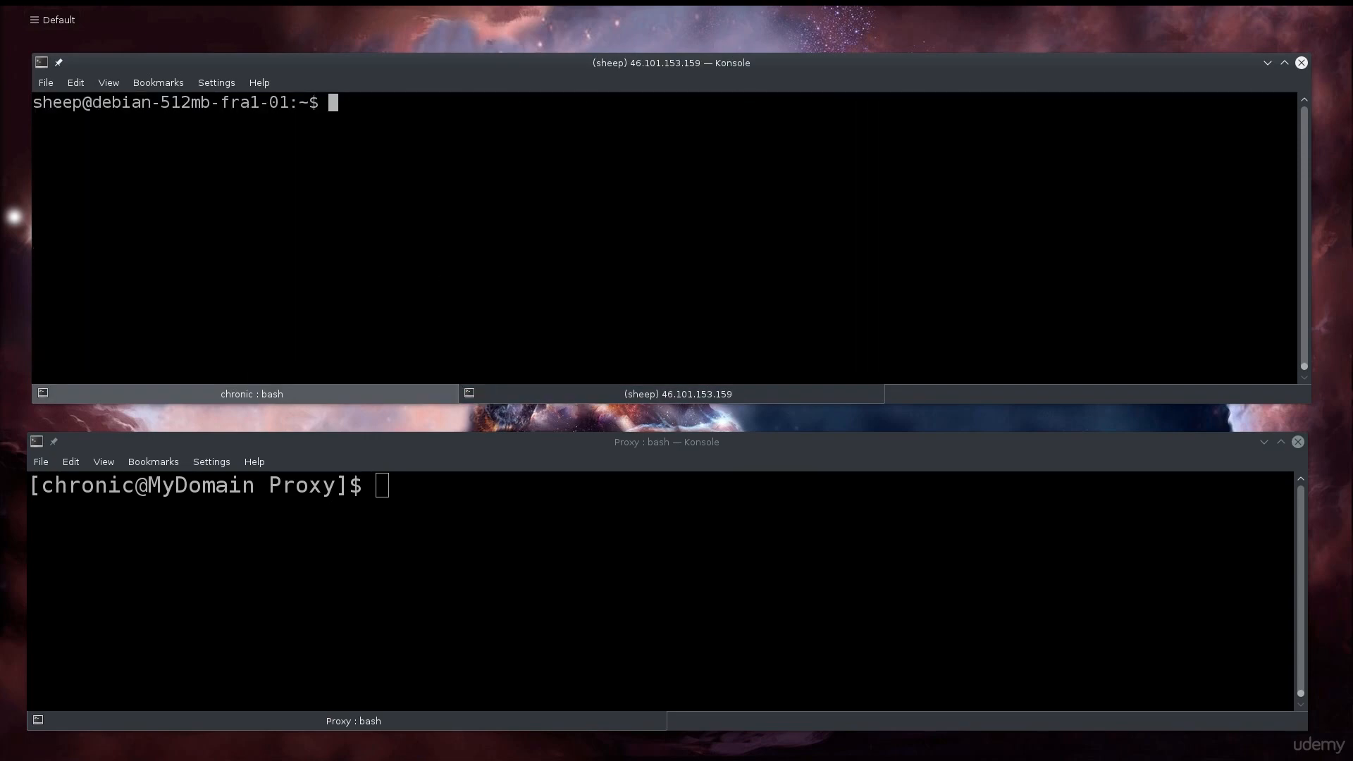
Try to install tshark and wireshark with apt-get on the server as the unprivileged sheep user
{"action": "type", "text": "apt-get install ts"}
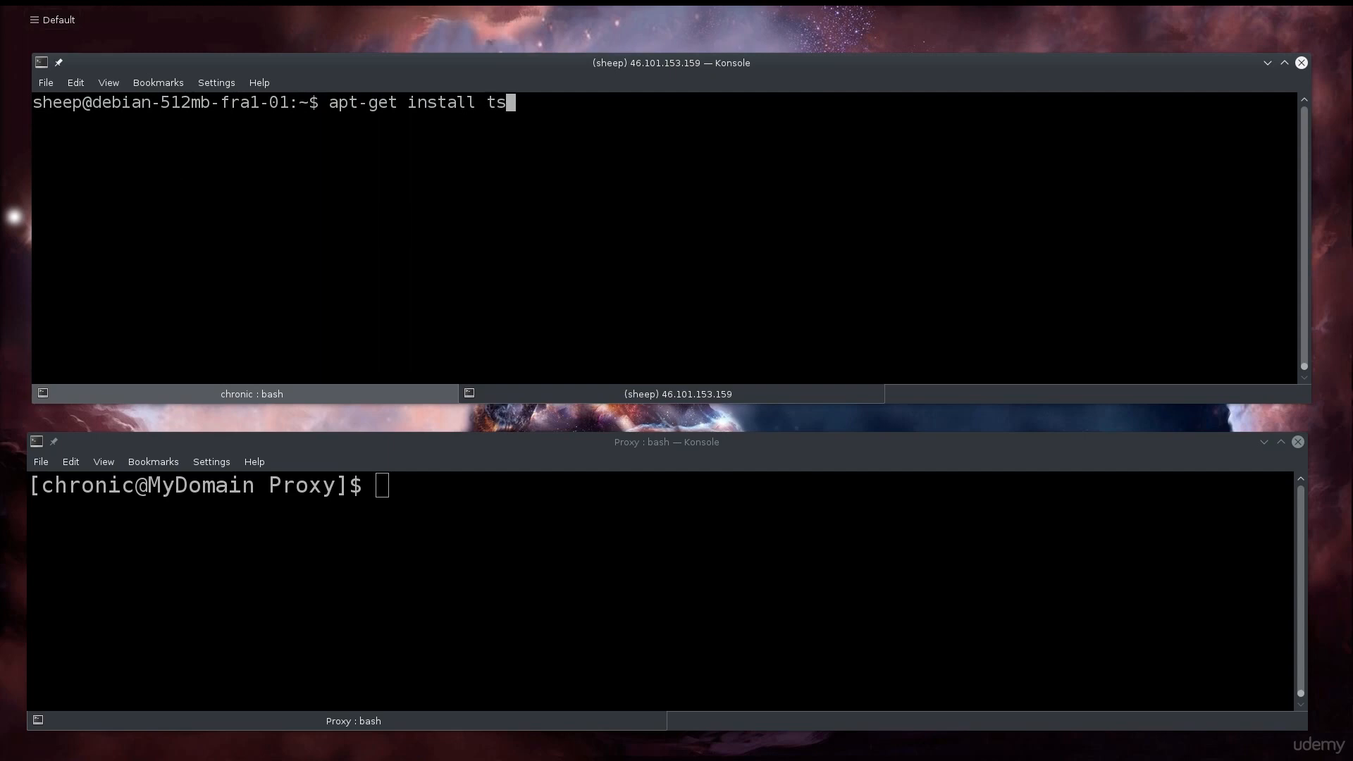
{"action": "type", "text": "hark wireshark"}
{"action": "key", "text": "Return"}
Try to switch to the root account with su, entering its password
{"action": "type", "text": "ap"}
{"action": "key", "text": "BackSpace"}
{"action": "key", "text": "BackSpace"}
{"action": "type", "text": "su"}
{"action": "key", "text": "Return"}
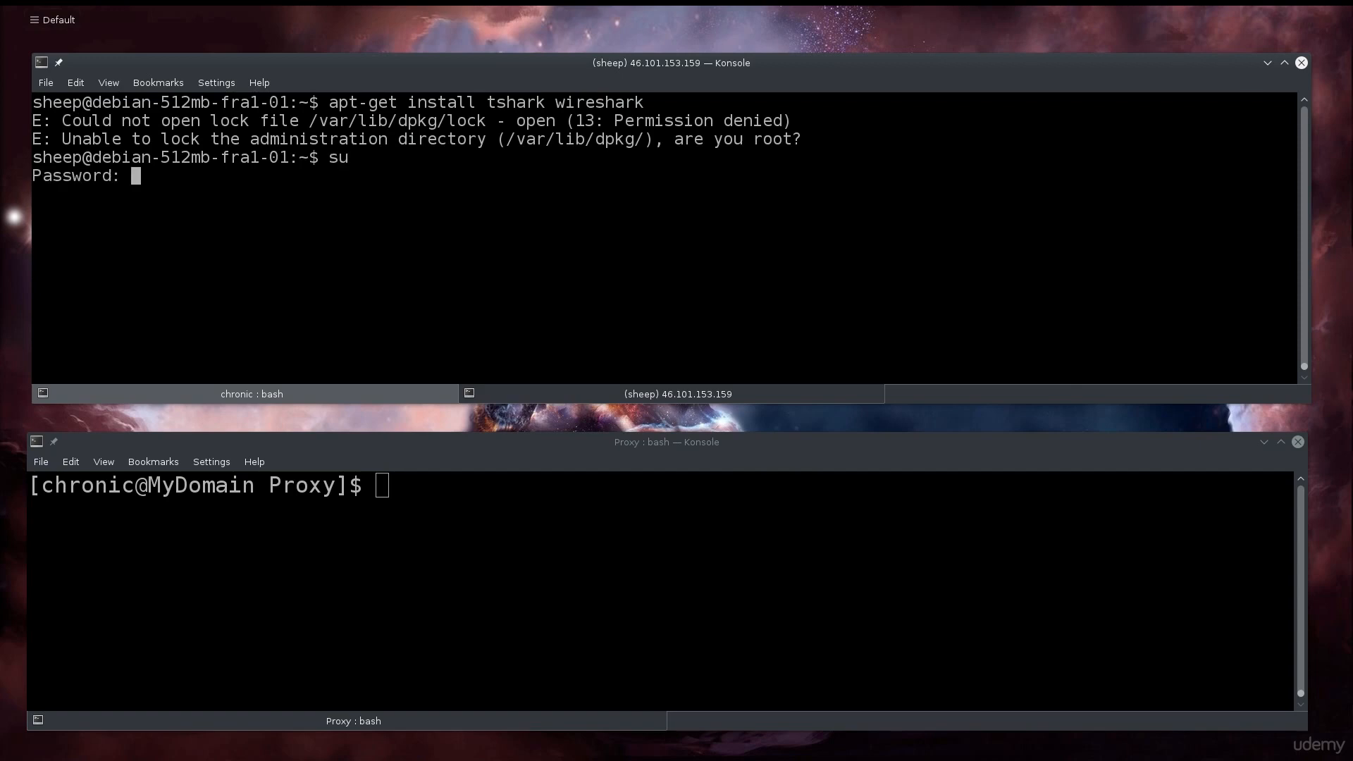
{"action": "key", "text": "Return"}
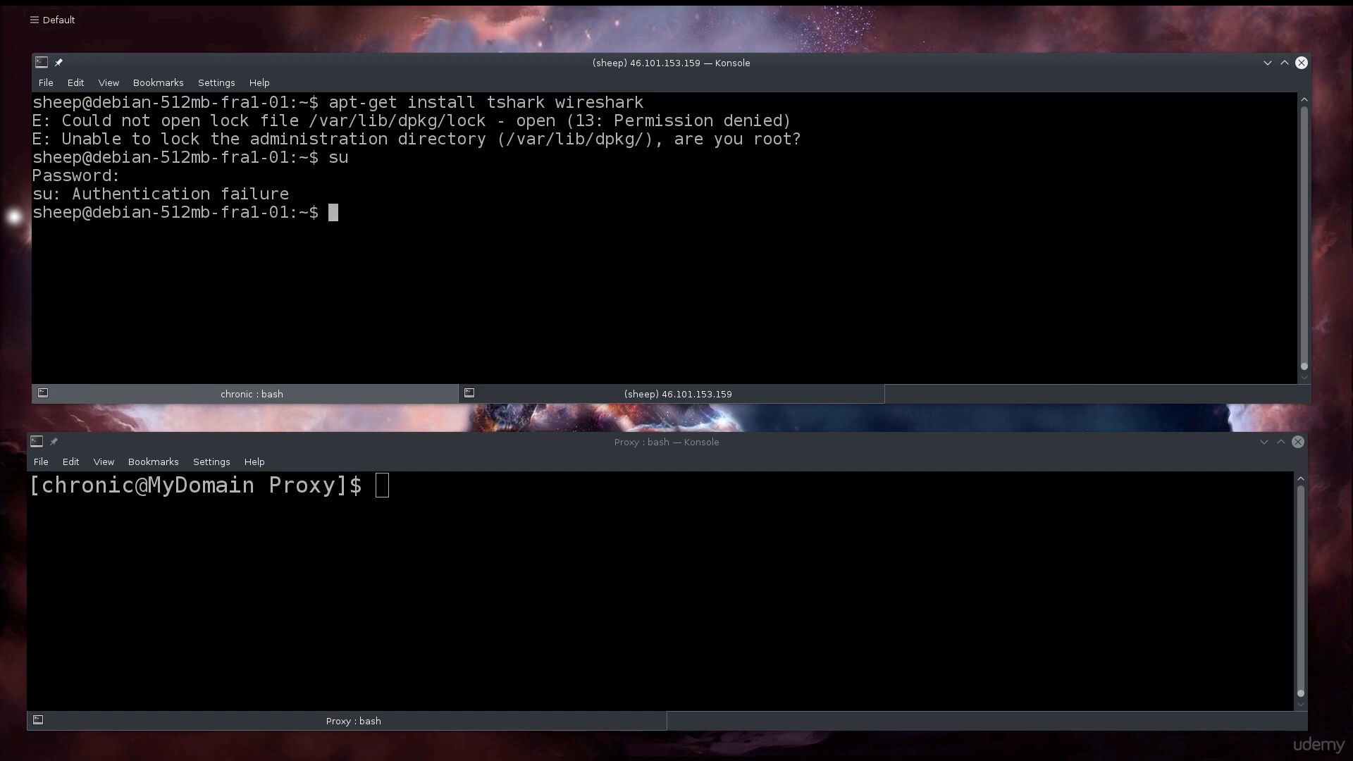
Run su again on the server, enter the root password, and clear the screen
{"action": "type", "text": "Th"}
{"action": "key", "text": "BackSpace"}
{"action": "key", "text": "BackSpace"}
{"action": "type", "text": "su"}
{"action": "key", "text": "Return"}
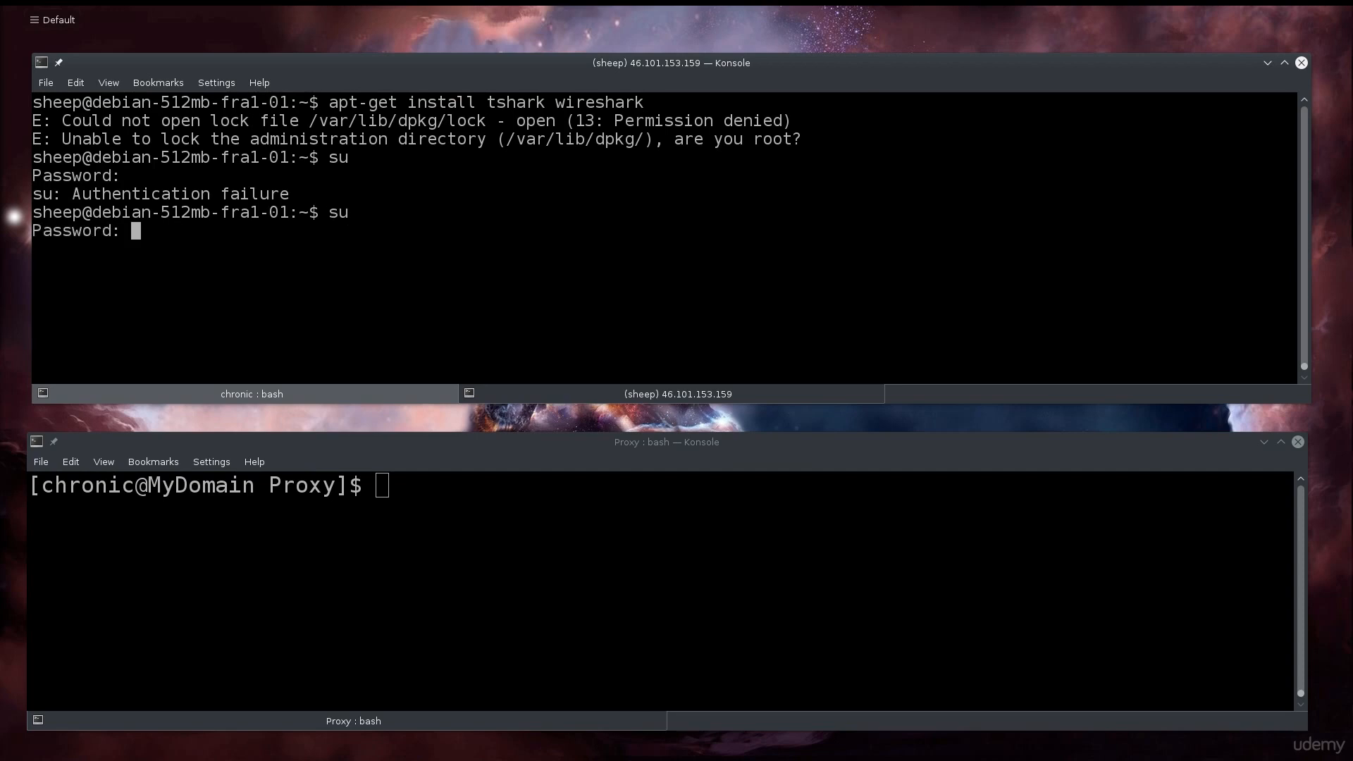
{"action": "key", "text": "Return"}
{"action": "key", "text": "ctrl+l"}
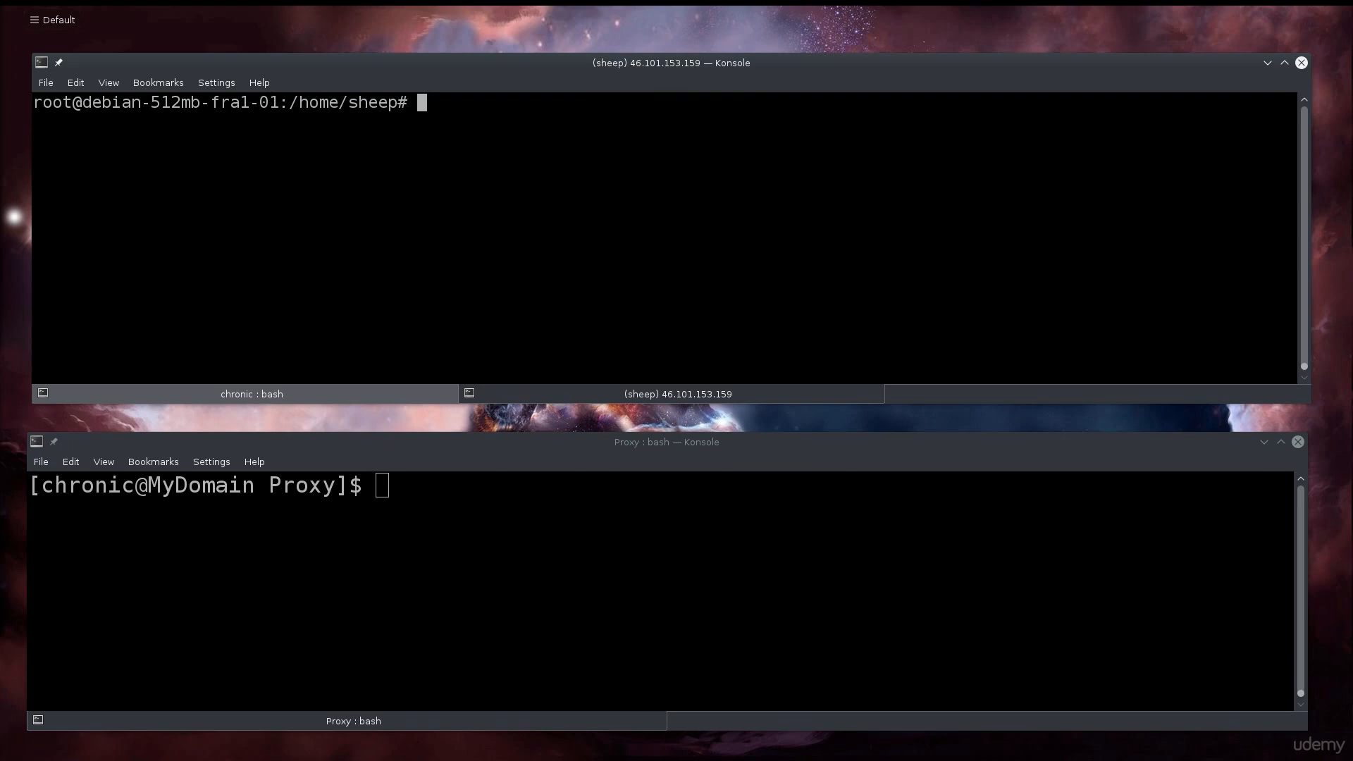
Install the tshark and wireshark packages with apt-get as root
{"action": "type", "text": "a"}
{"action": "type", "text": "pt-get inst"}
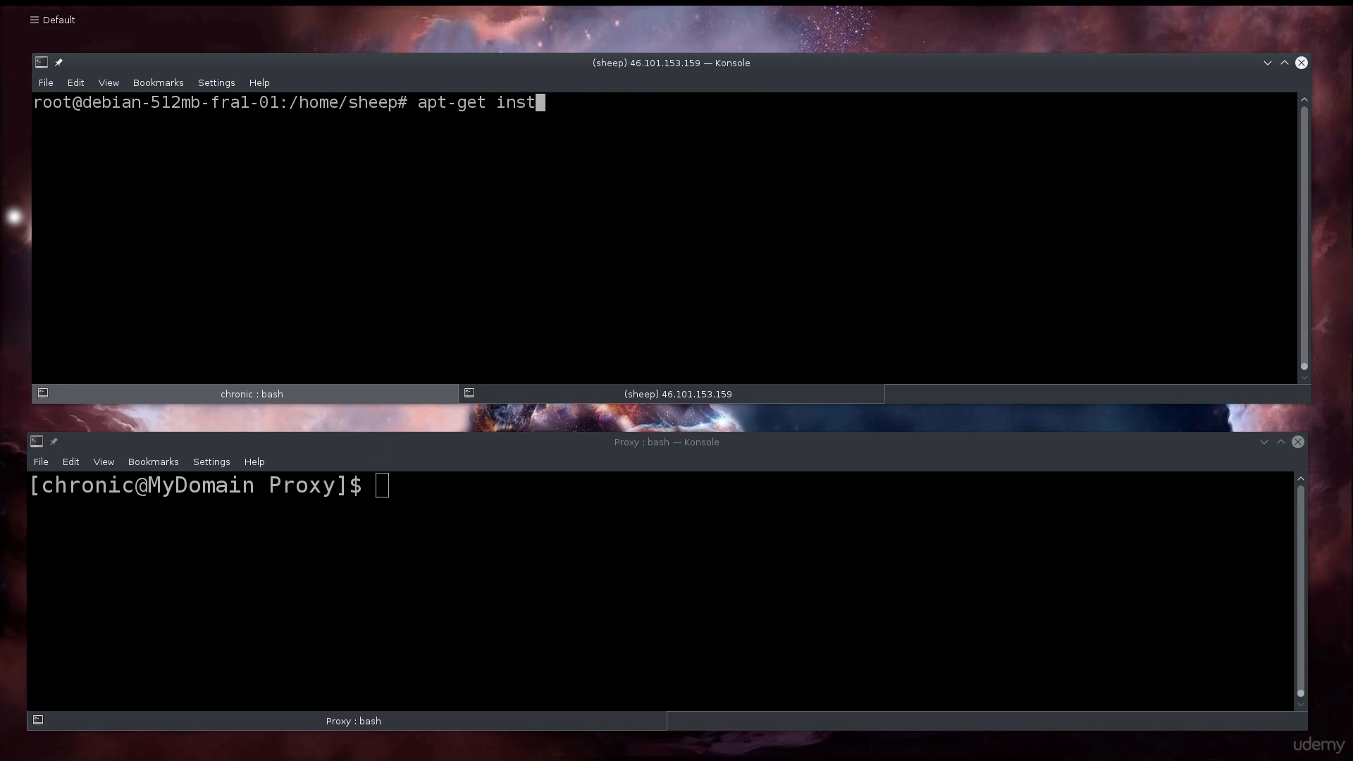
{"action": "type", "text": "all tshark wireshark"}
{"action": "key", "text": "Return"}
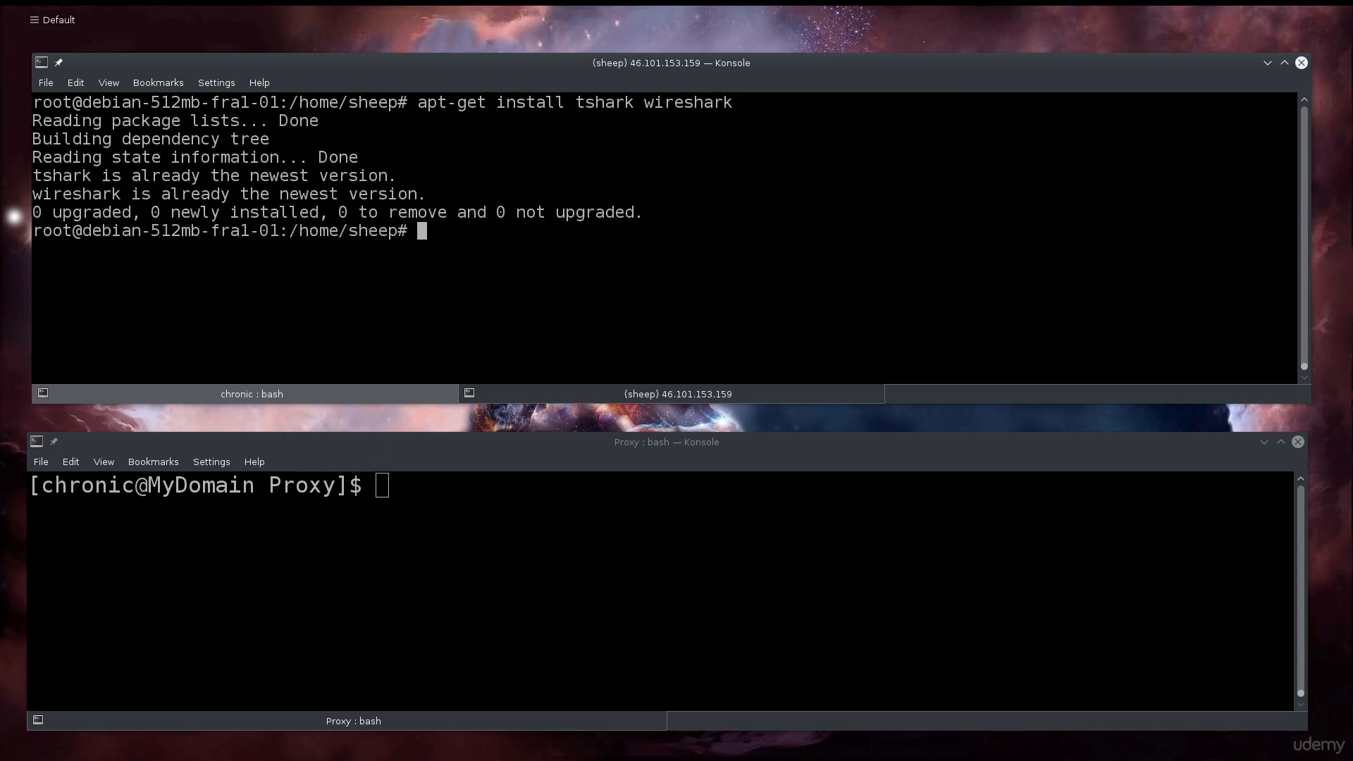
Print /etc/group on a cleared screen and examine the wireshark group's entry and its sheep member
{"action": "key", "text": "ctrl+l"}
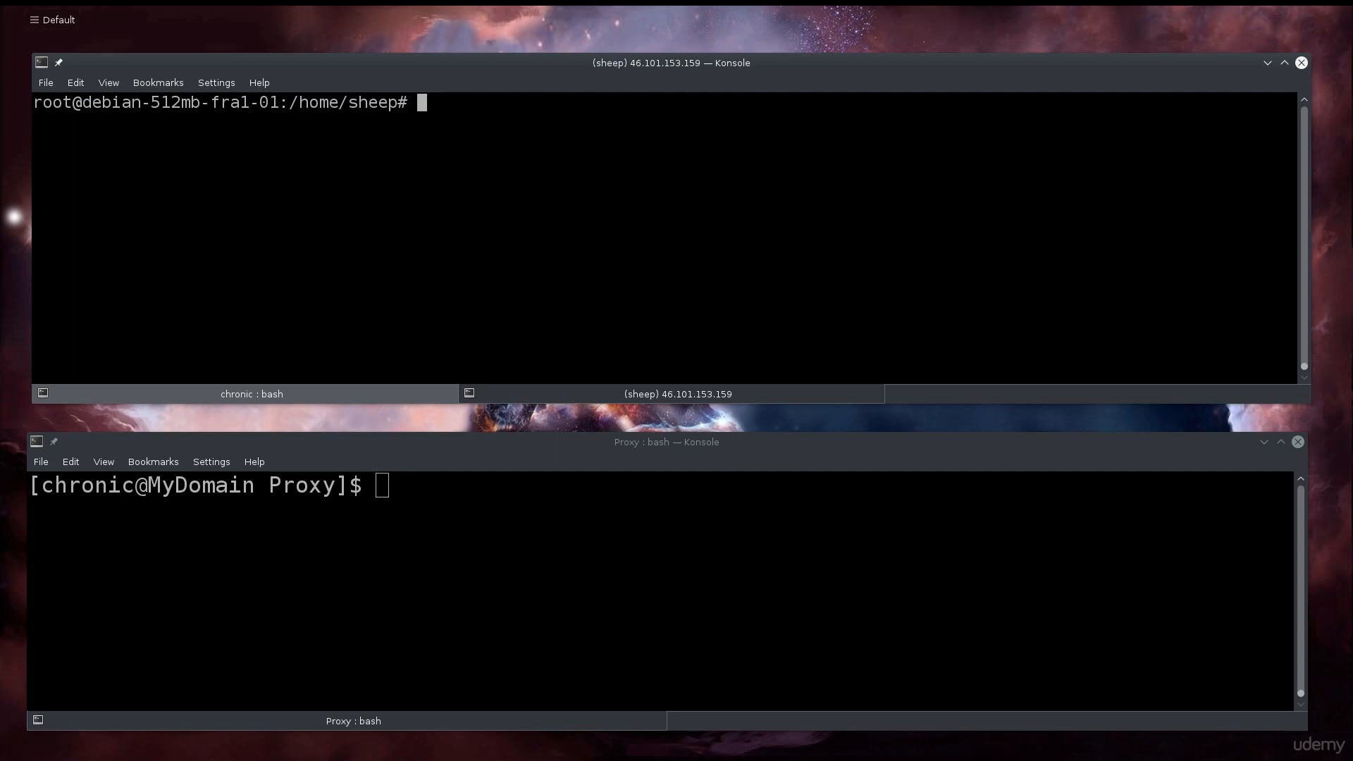
{"action": "type", "text": "cat /etc/group"}
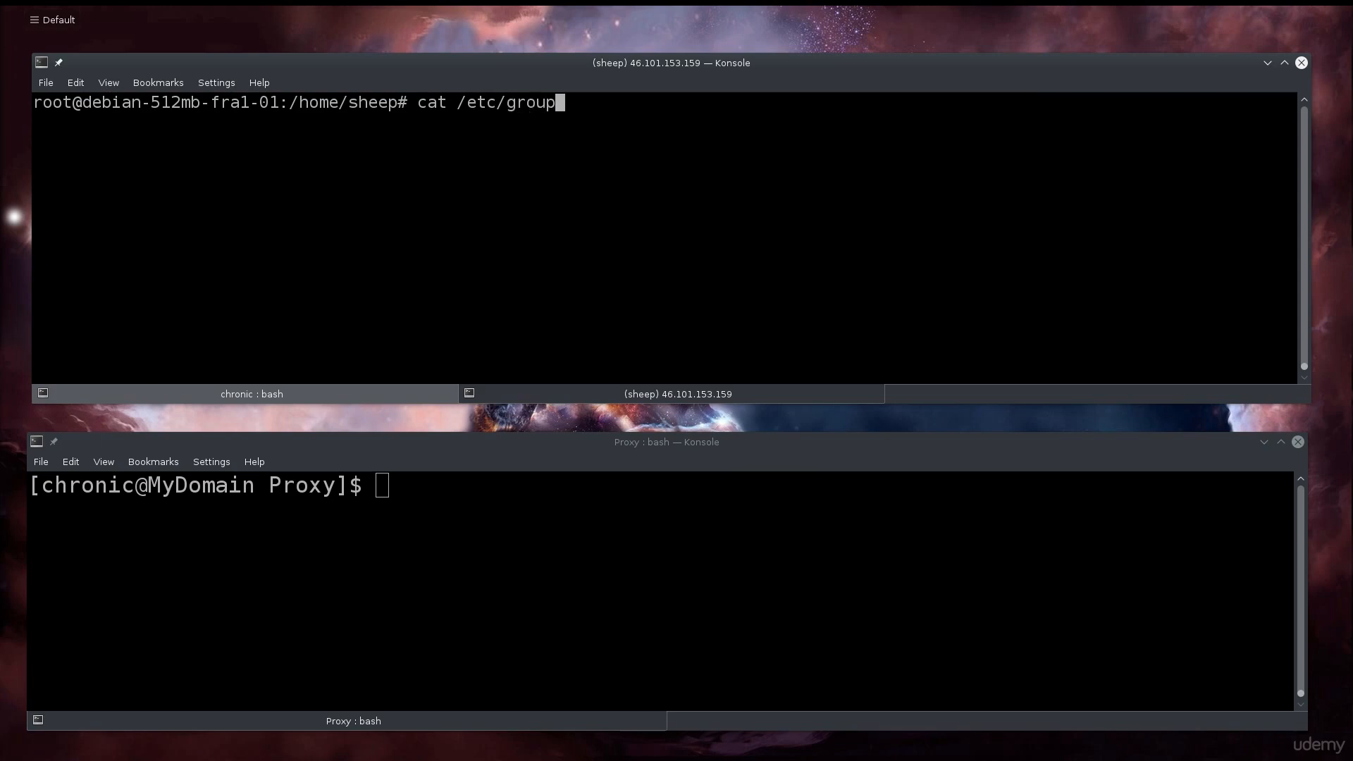
{"action": "key", "text": "Return"}
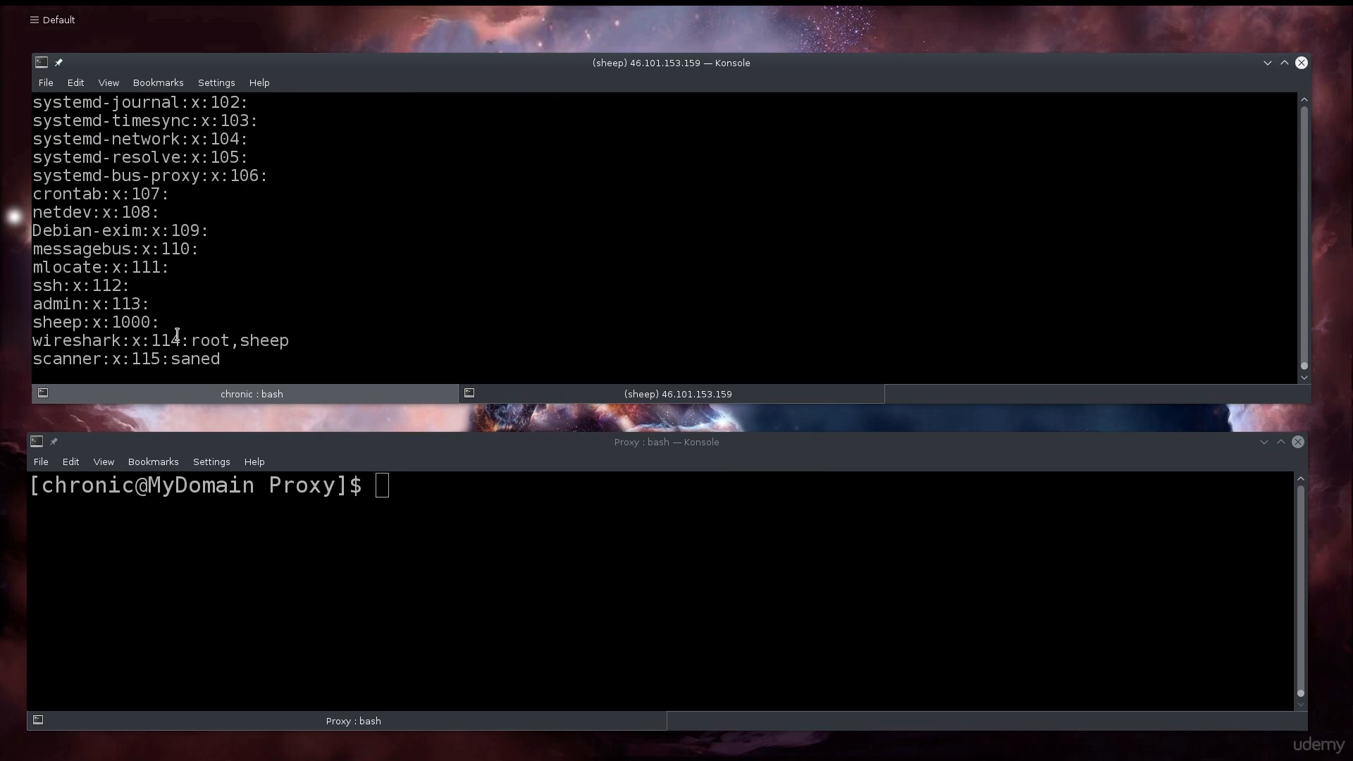
{"action": "left_click_drag", "start_coordinate": [46, 341], "coordinate": [110, 343]}
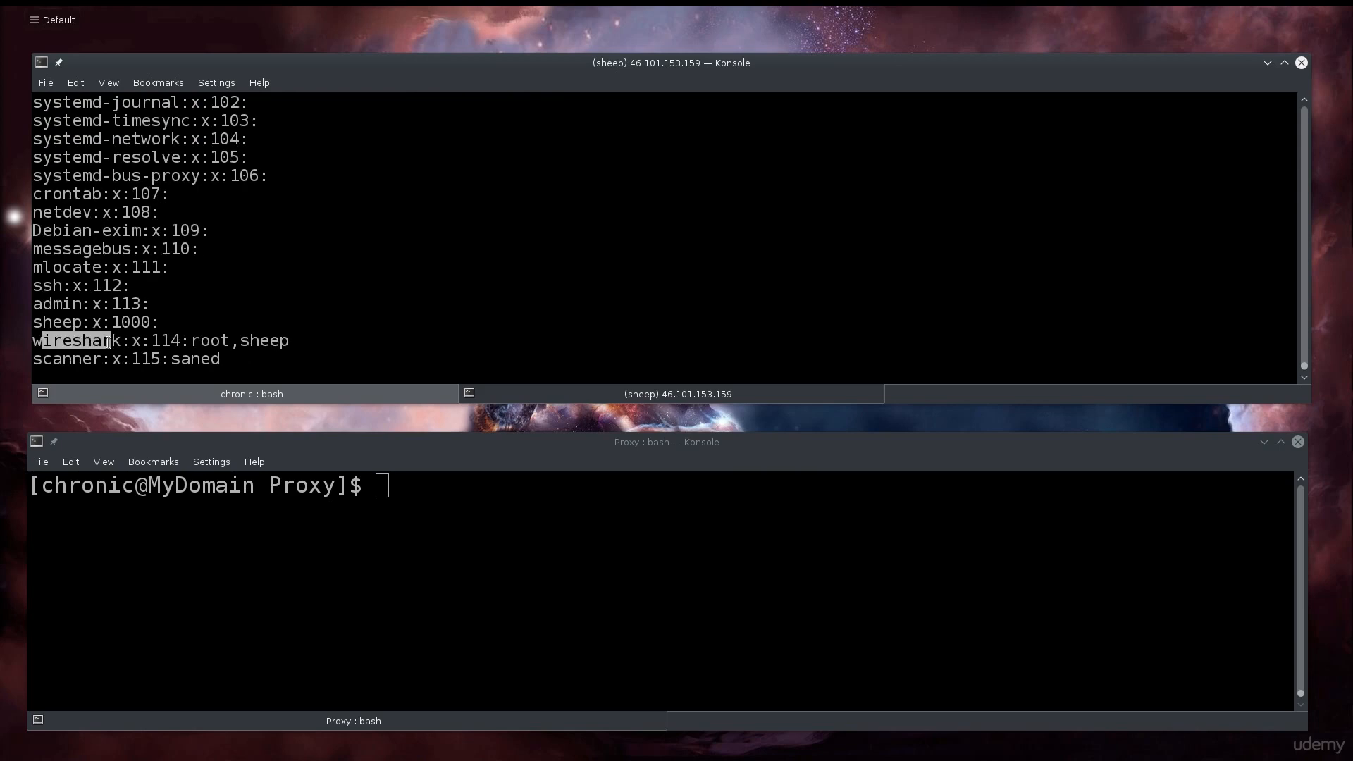
{"action": "left_click_drag", "start_coordinate": [240, 342], "coordinate": [293, 341]}
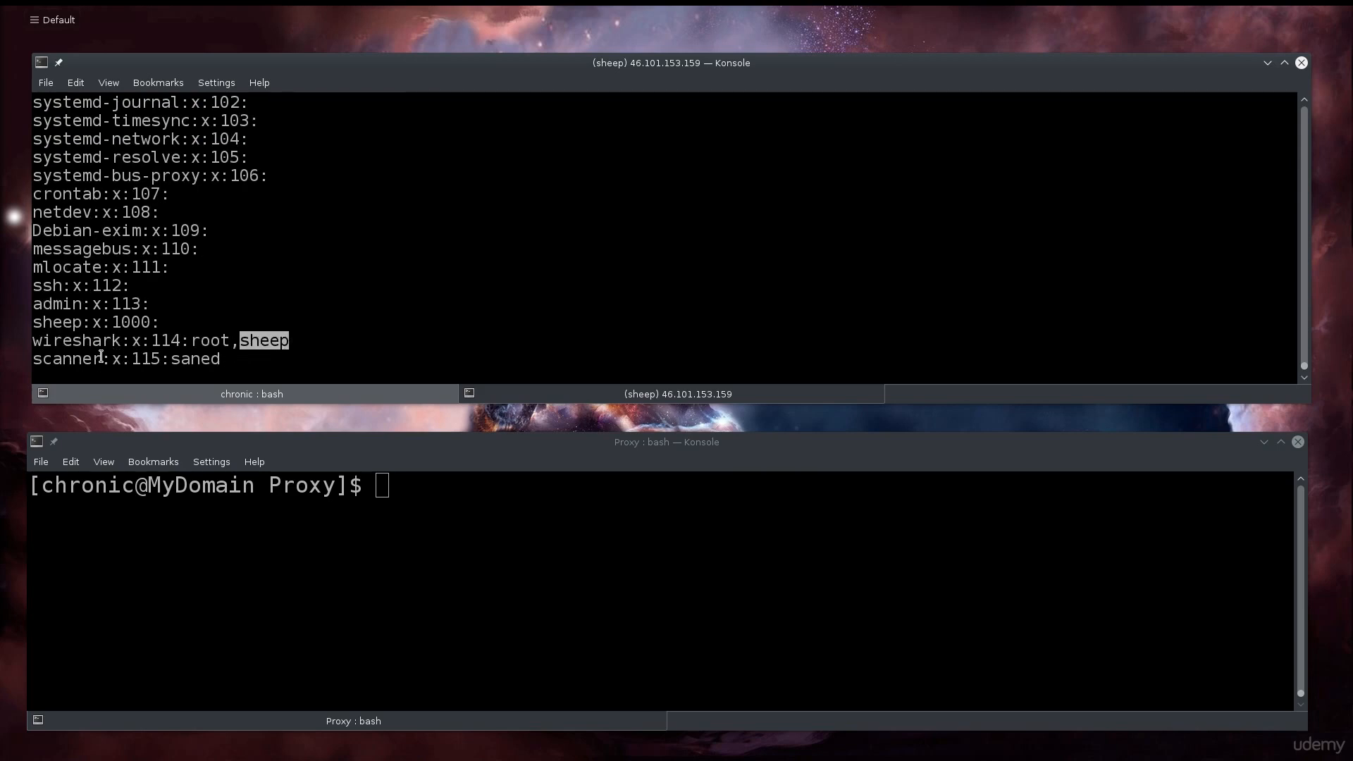
{"action": "left_click_drag", "start_coordinate": [121, 343], "coordinate": [36, 343]}
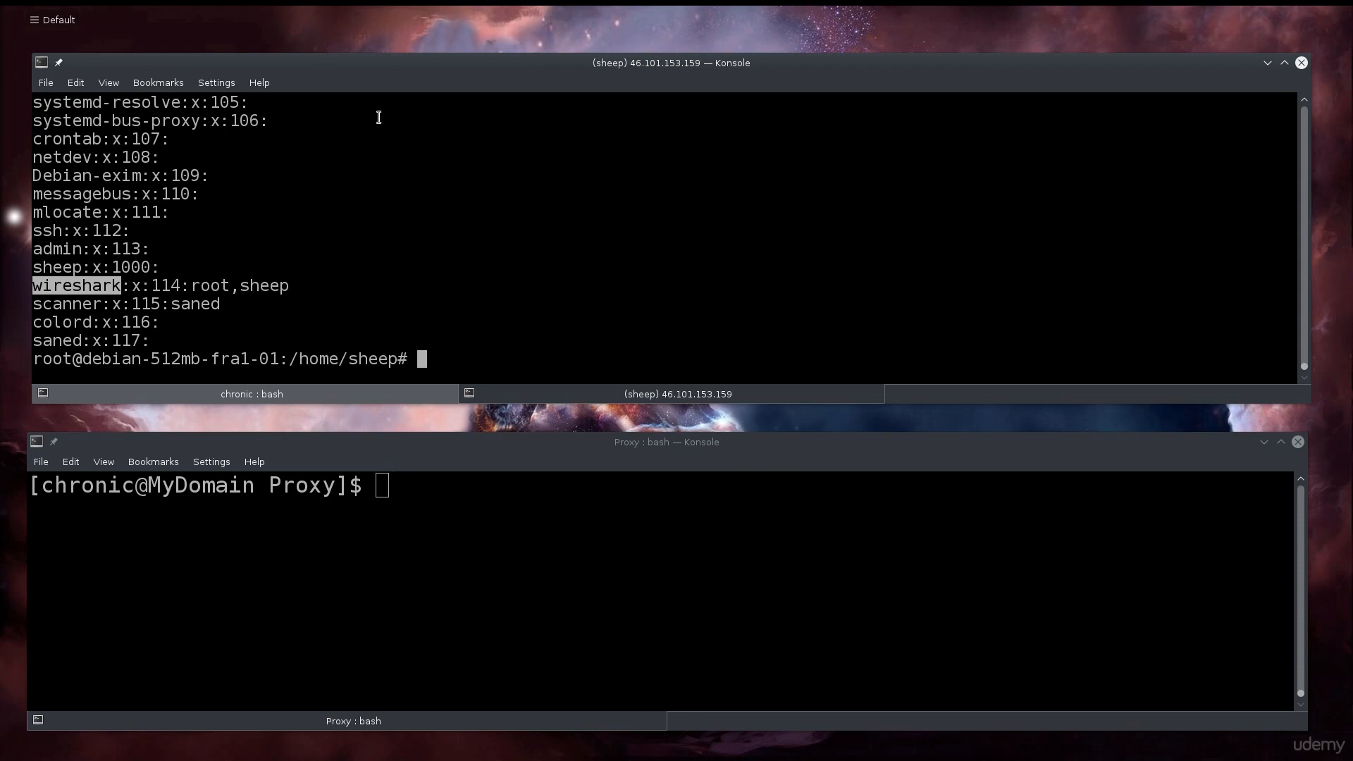
{"action": "left_click", "coordinate": [497, 304]}
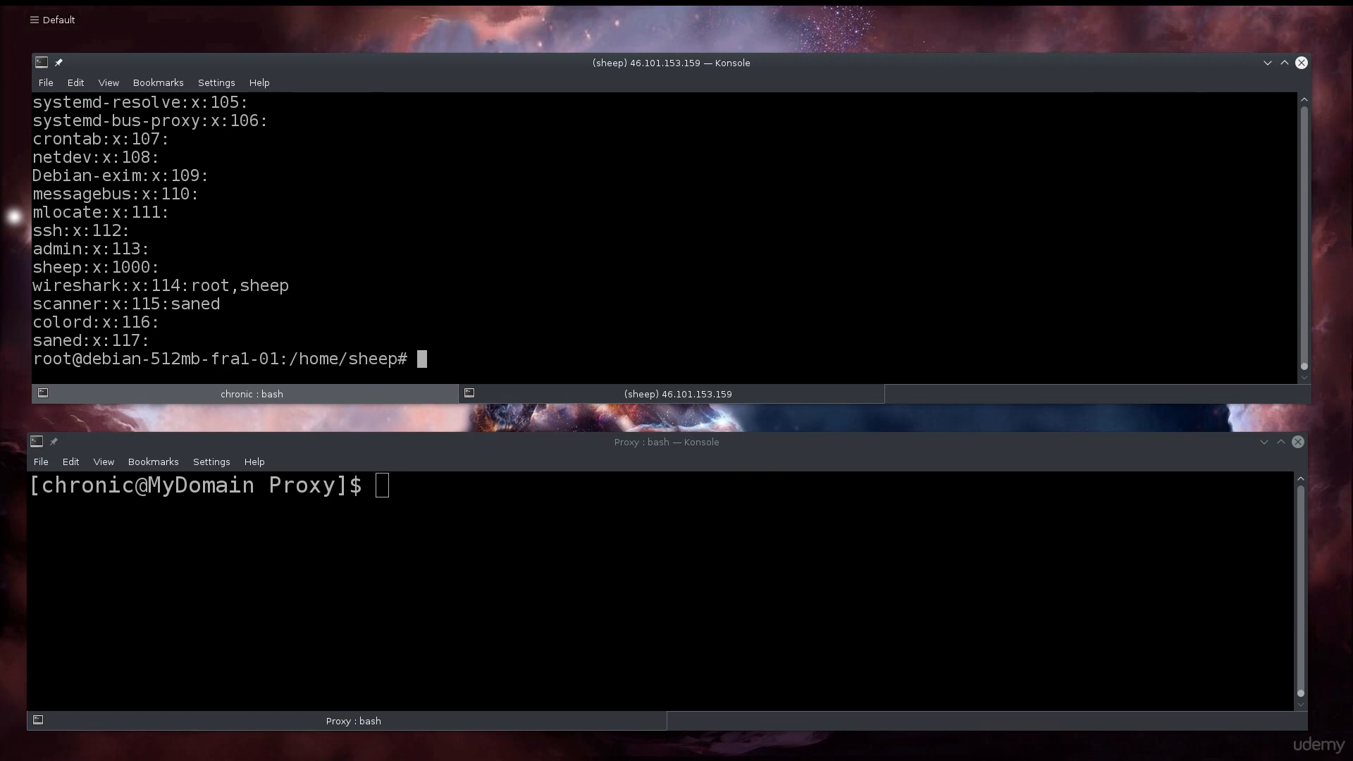
{"action": "type", "text": "usermod -a -G wireshark s"}
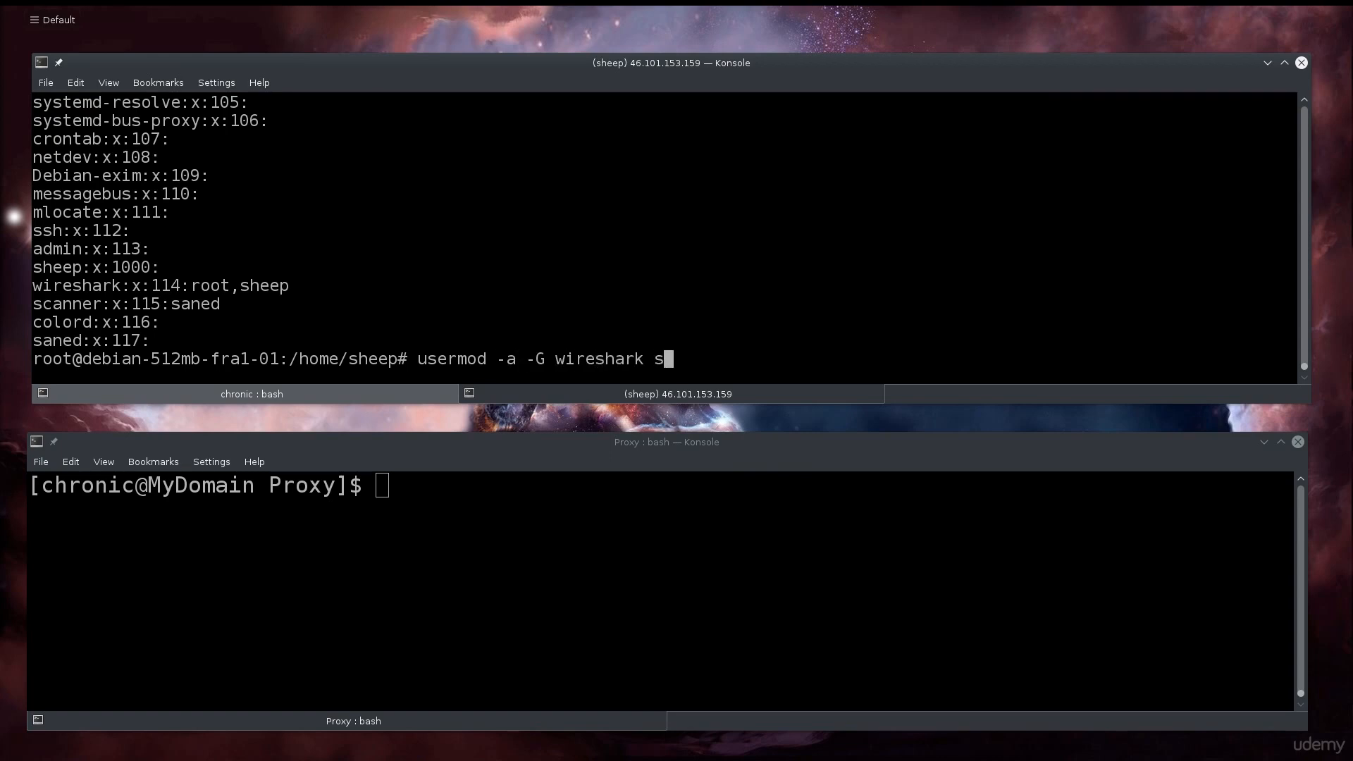
{"action": "type", "text": "heep"}
{"action": "key", "text": "BackSpace"}
{"action": "key", "text": "BackSpace"}
{"action": "key", "text": "BackSpace"}
{"action": "key", "text": "BackSpace"}
{"action": "key", "text": "BackSpace"}
{"action": "key", "text": "BackSpace"}
{"action": "key", "text": "BackSpace"}
{"action": "key", "text": "BackSpace"}
{"action": "key", "text": "BackSpace"}
{"action": "key", "text": "BackSpace"}
{"action": "key", "text": "BackSpace"}
{"action": "key", "text": "BackSpace"}
{"action": "key", "text": "BackSpace"}
{"action": "key", "text": "BackSpace"}
{"action": "key", "text": "BackSpace"}
{"action": "key", "text": "BackSpace"}
{"action": "key", "text": "BackSpace"}
{"action": "key", "text": "BackSpace"}
{"action": "key", "text": "BackSpace"}
{"action": "key", "text": "BackSpace"}
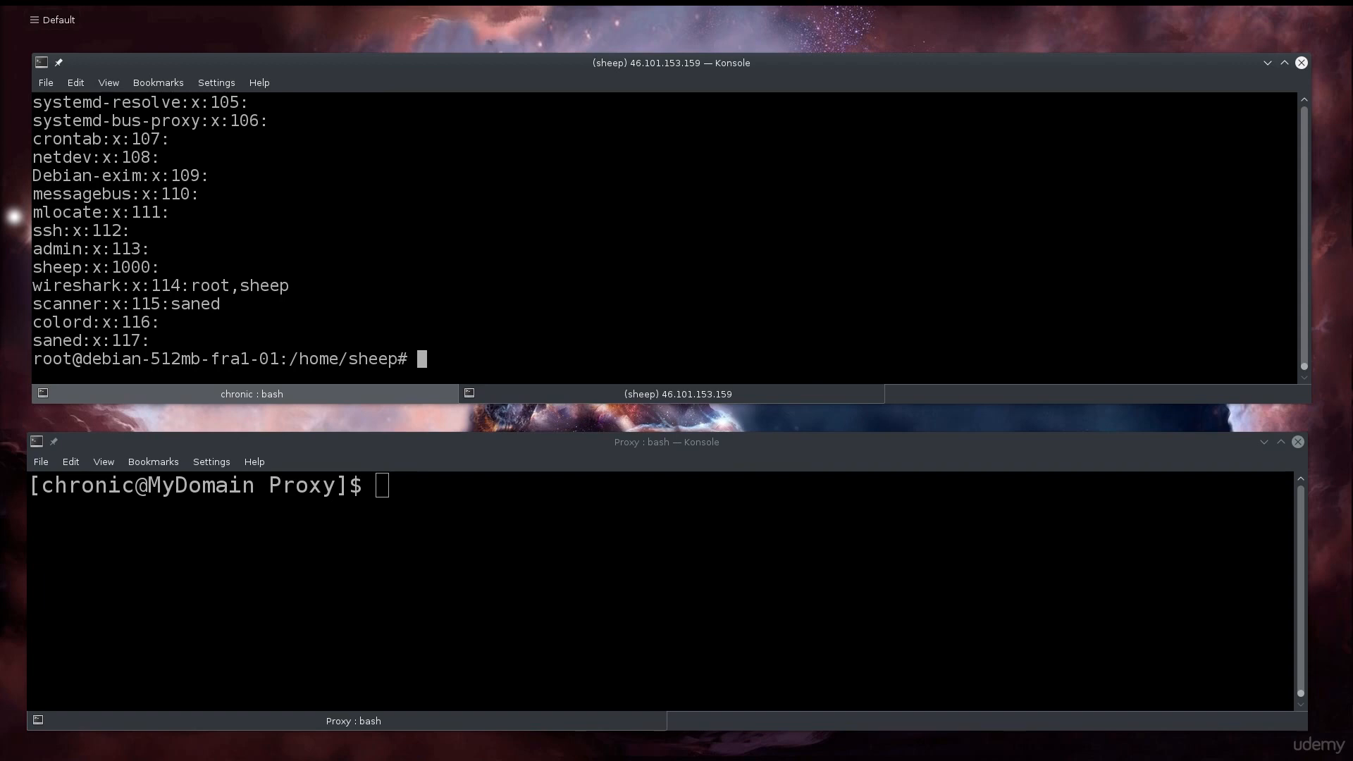
Run newgrp wireshark as root, and exit the root shells back to the sheep user
{"action": "type", "text": "newgrp wireshark"}
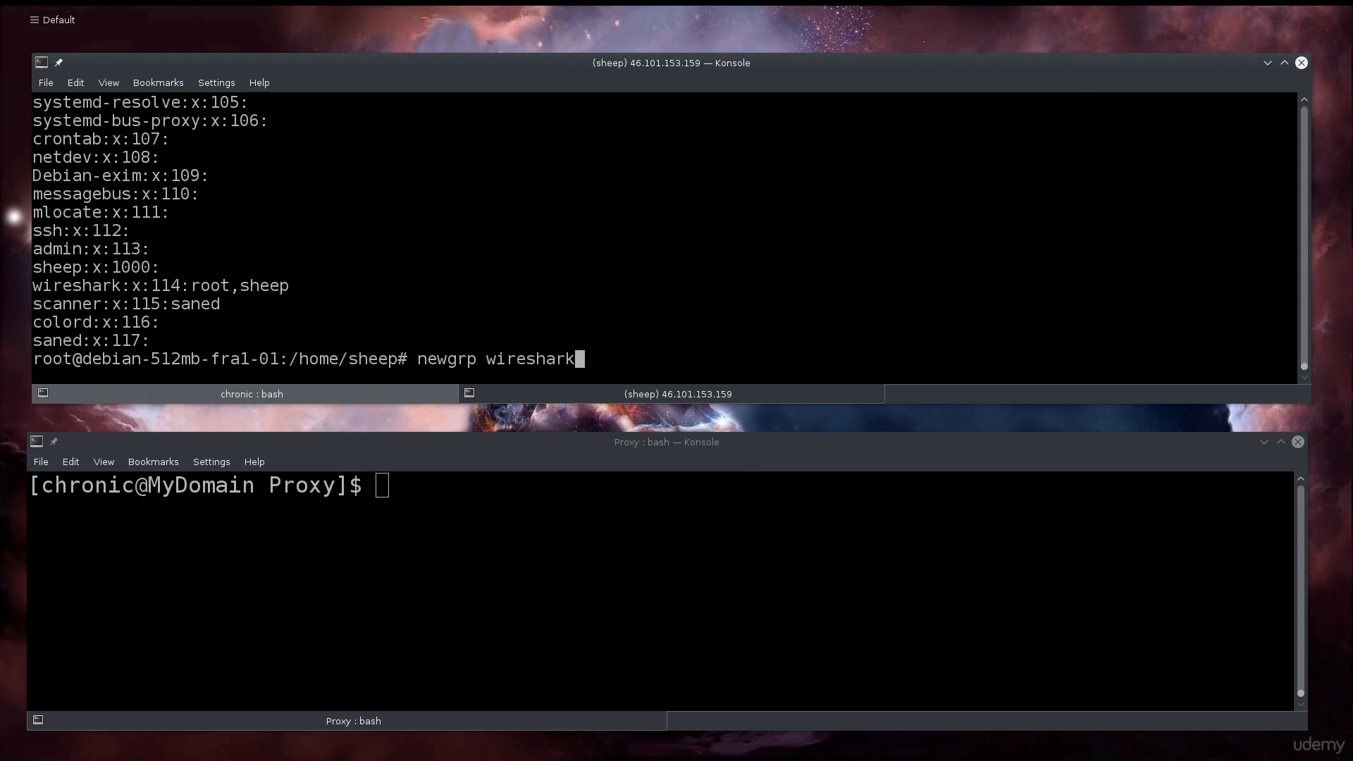
{"action": "key", "text": "Return"}
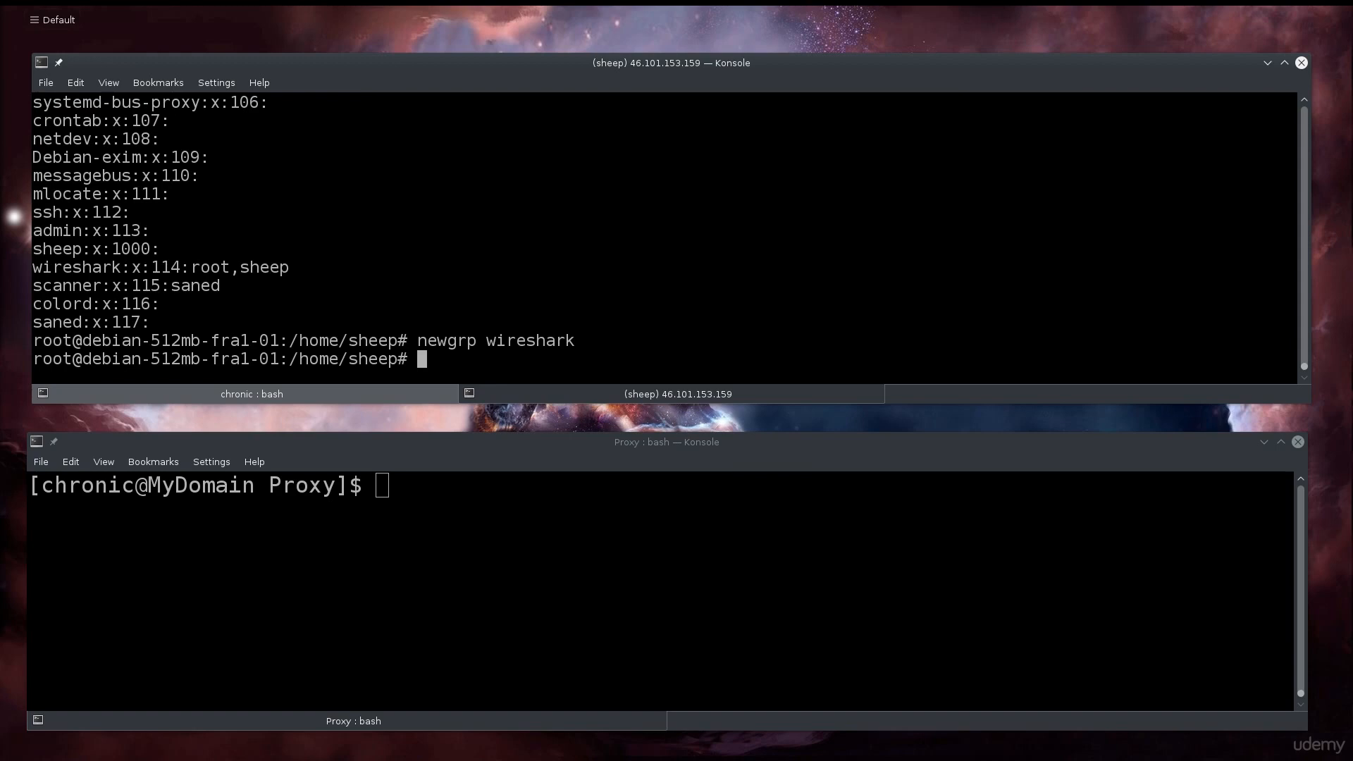
{"action": "type", "text": "exit"}
{"action": "key", "text": "Return"}
{"action": "type", "text": "exit"}
{"action": "key", "text": "Return"}
{"action": "key", "text": "Return"}
{"action": "key", "text": "Return"}
{"action": "key", "text": "Return"}
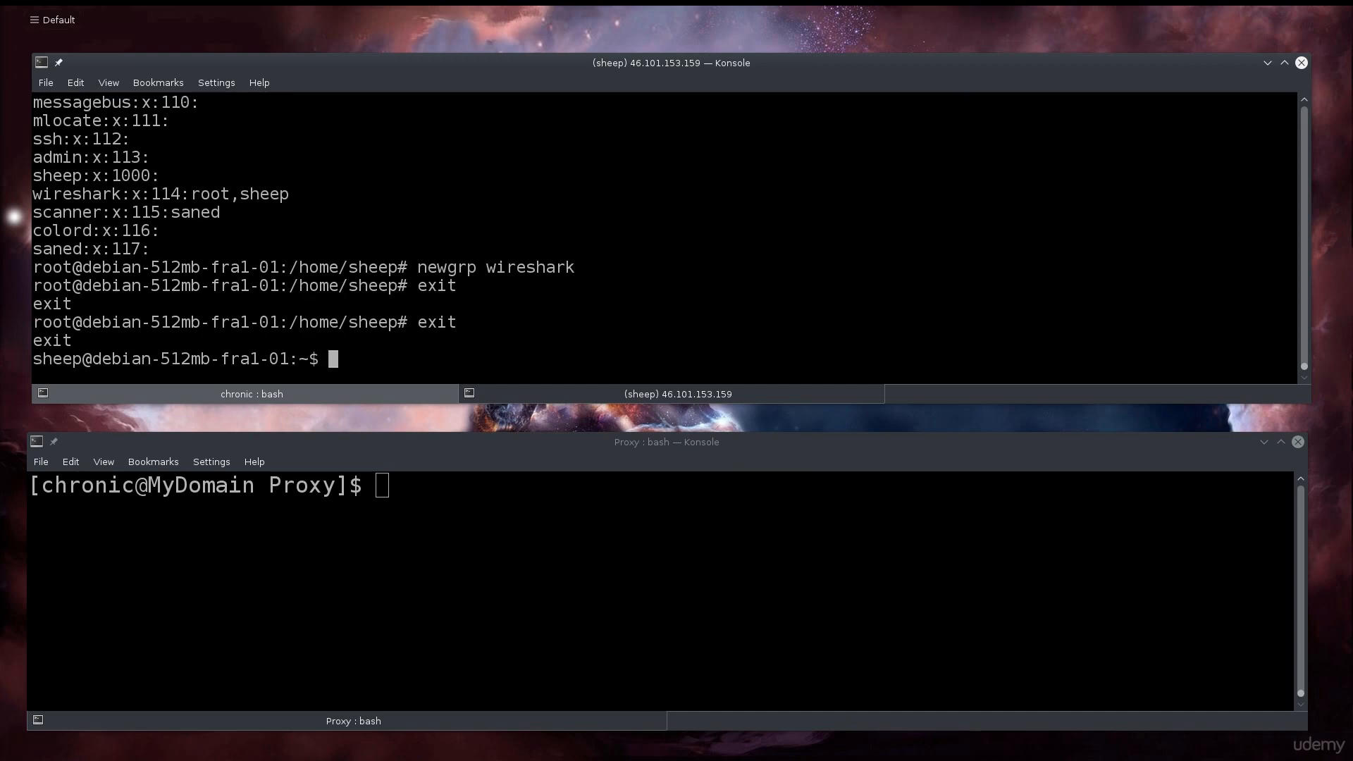
Run a test capture on eth0 with tshark as the sheep user, stop it, and clear the screen
{"action": "type", "text": "tshark -i eth0"}
{"action": "key", "text": "Return"}
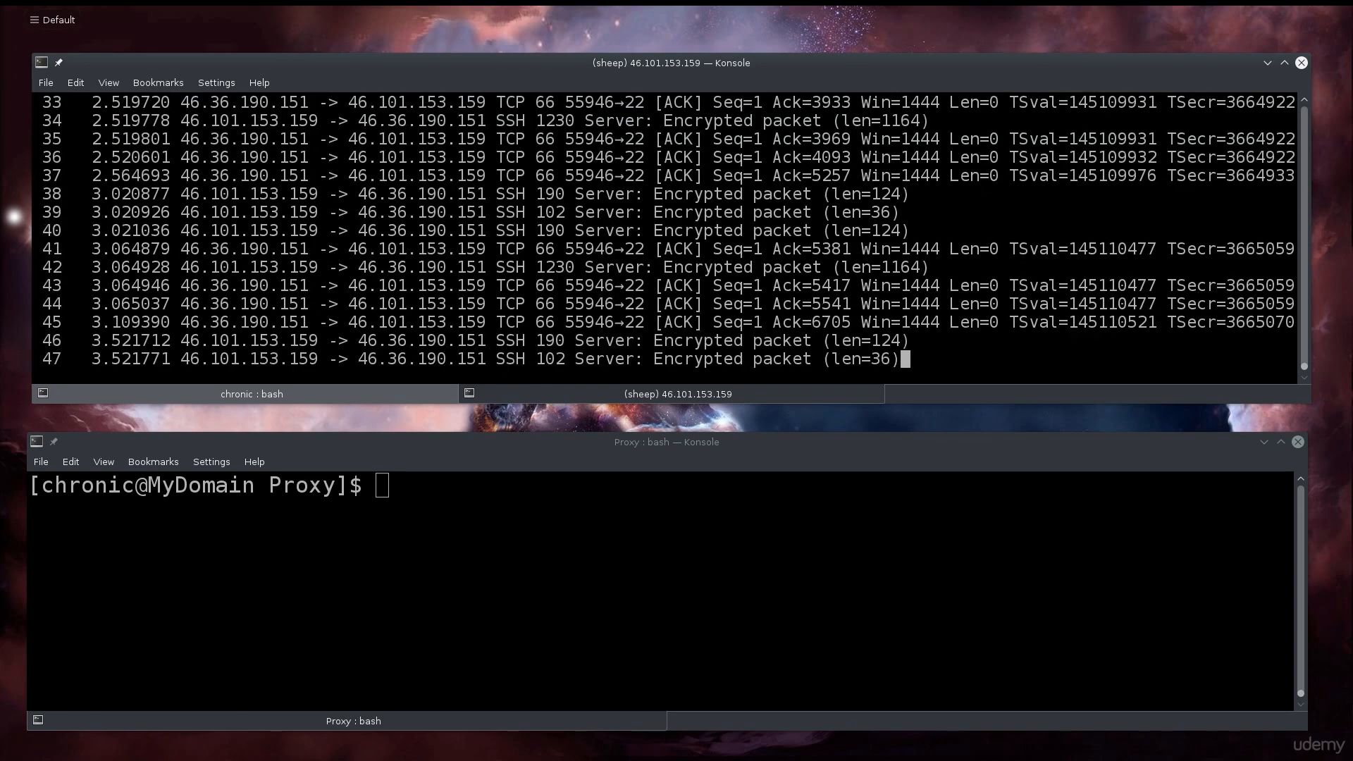
{"action": "key", "text": "ctrl+c"}
{"action": "key", "text": "ctrl+c"}
{"action": "key", "text": "ctrl+c"}
{"action": "key", "text": "ctrl+c"}
{"action": "key", "text": "ctrl+c"}
{"action": "key", "text": "ctrl+c"}
{"action": "key", "text": "ctrl+c"}
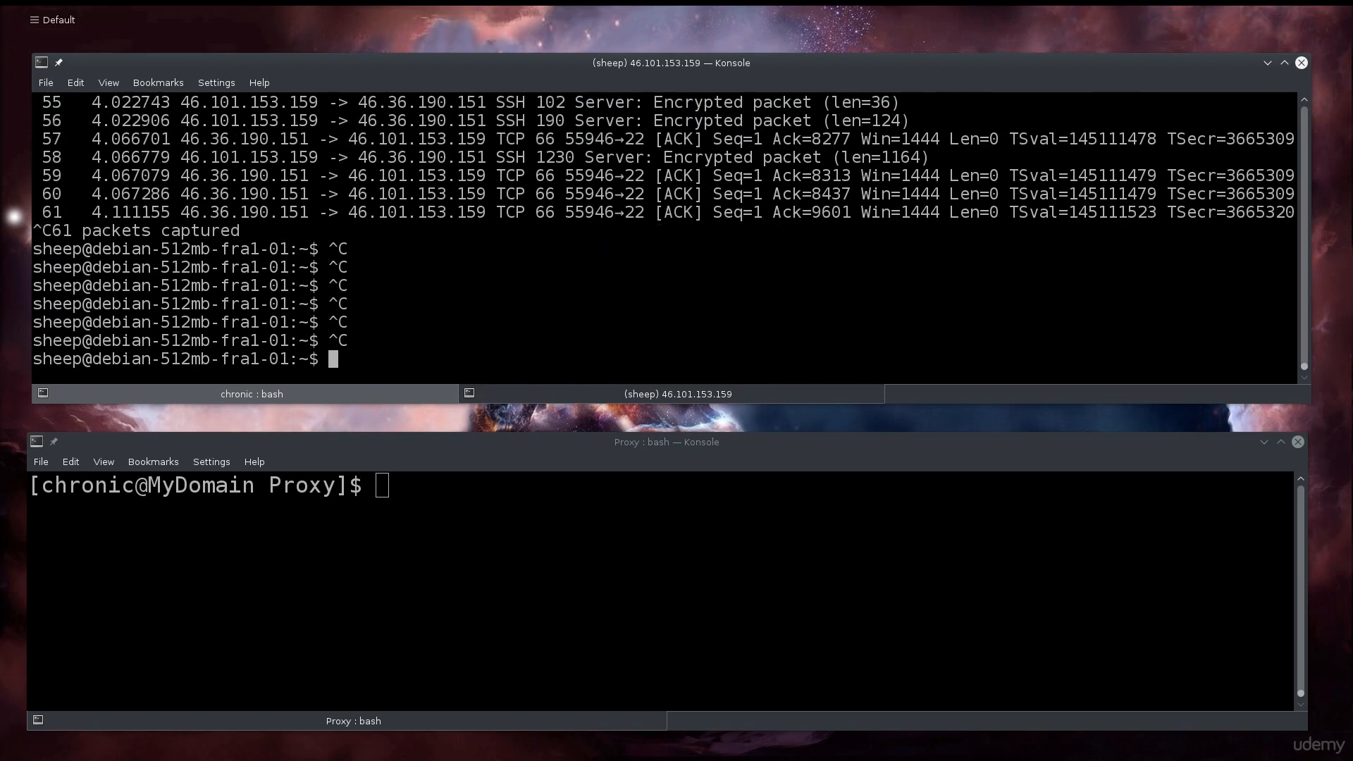
{"action": "key", "text": "ctrl+c"}
{"action": "key", "text": "ctrl+c"}
{"action": "key", "text": "ctrl+c"}
{"action": "key", "text": "ctrl+l"}
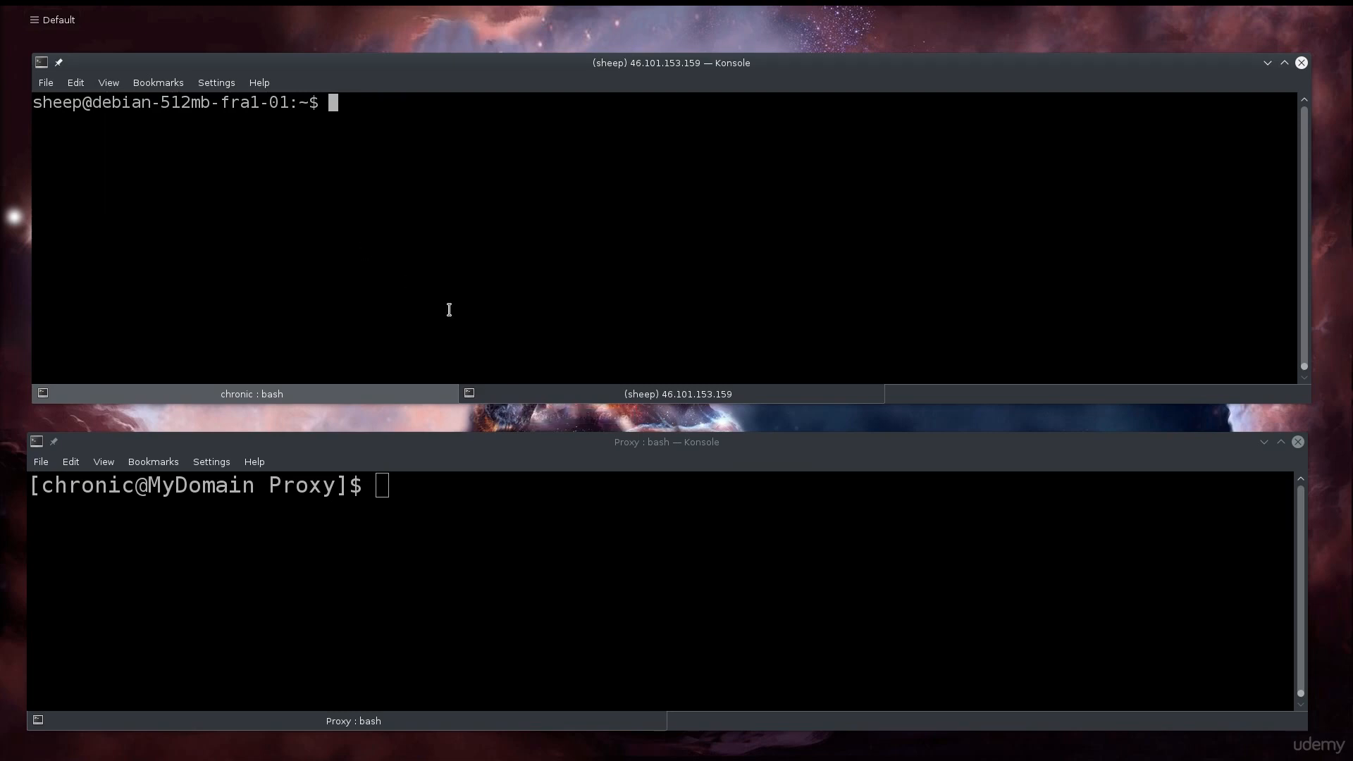
Switch to the local shell session and search its command history for the remote capture command
{"action": "left_click", "coordinate": [417, 399]}
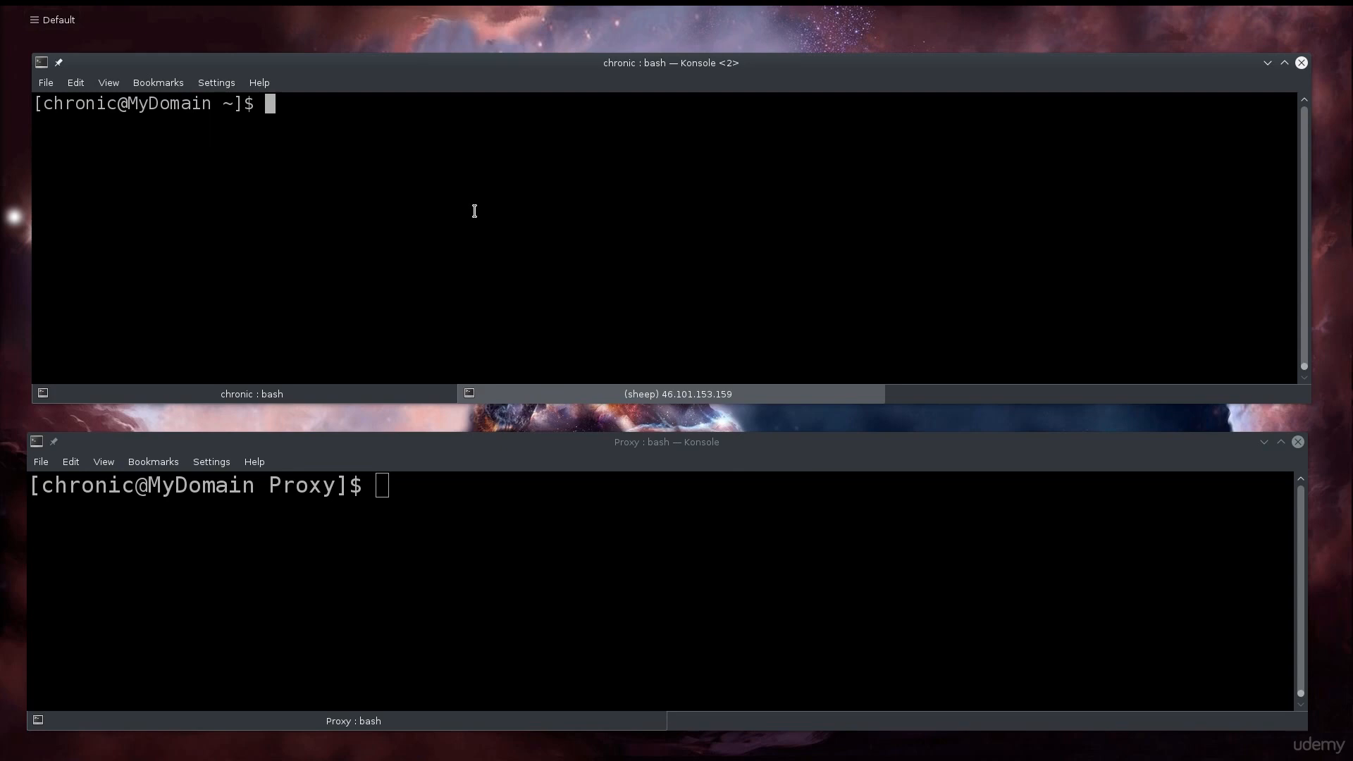
{"action": "key", "text": "Up"}
{"action": "key", "text": "Up"}
{"action": "key", "text": "Down"}
{"action": "key", "text": "Up"}
{"action": "key", "text": "Down"}
{"action": "key", "text": "Up"}
{"action": "key", "text": "Up"}
{"action": "key", "text": "Up"}
{"action": "key", "text": "Up"}
{"action": "key", "text": "Up"}
{"action": "key", "text": "Up"}
{"action": "key", "text": "Up"}
{"action": "key", "text": "Up"}
{"action": "key", "text": "Up"}
{"action": "key", "text": "Up"}
{"action": "key", "text": "Up"}
{"action": "key", "text": "Down"}
{"action": "key", "text": "BackSpace"}
{"action": "key", "text": "BackSpace"}
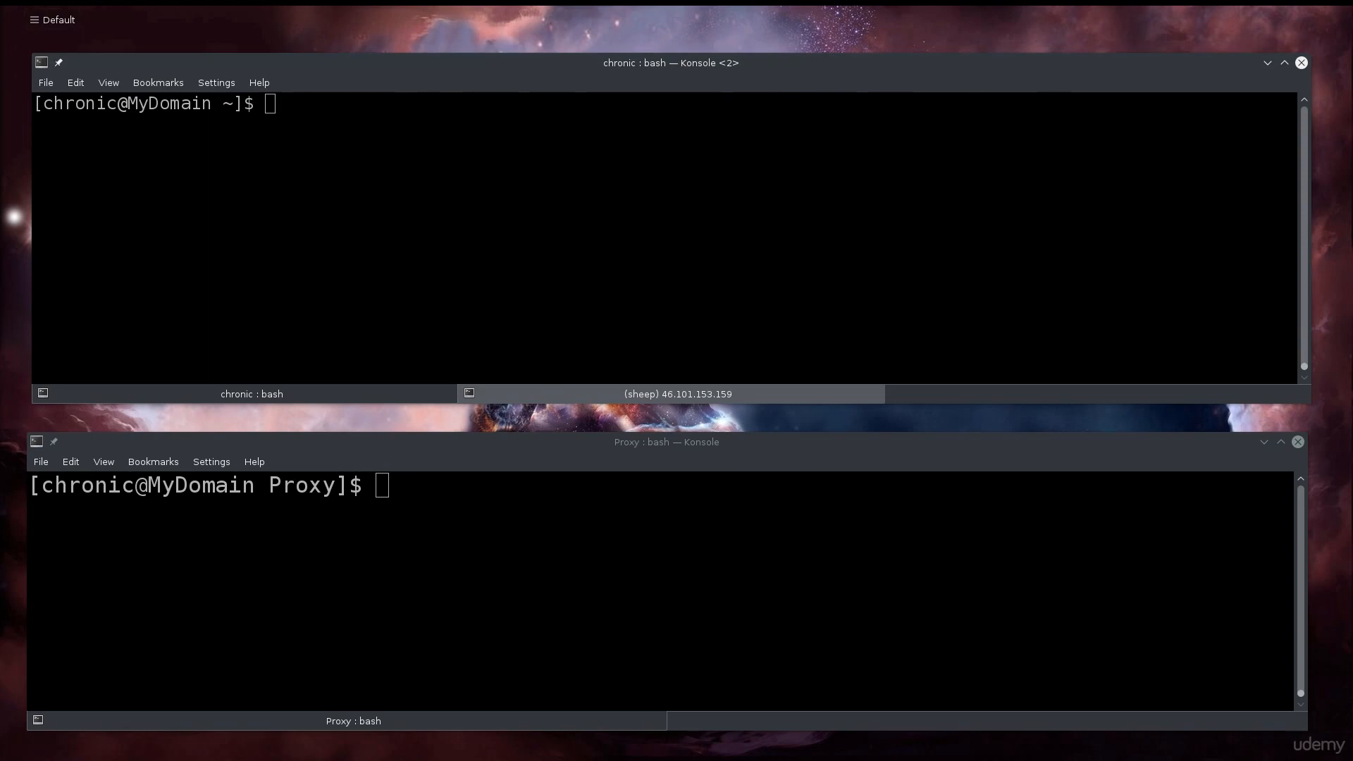
{"action": "key", "text": "alt+Tab"}
{"action": "left_click", "coordinate": [303, 226]}
{"action": "key", "text": "ctrl+shift+v"}
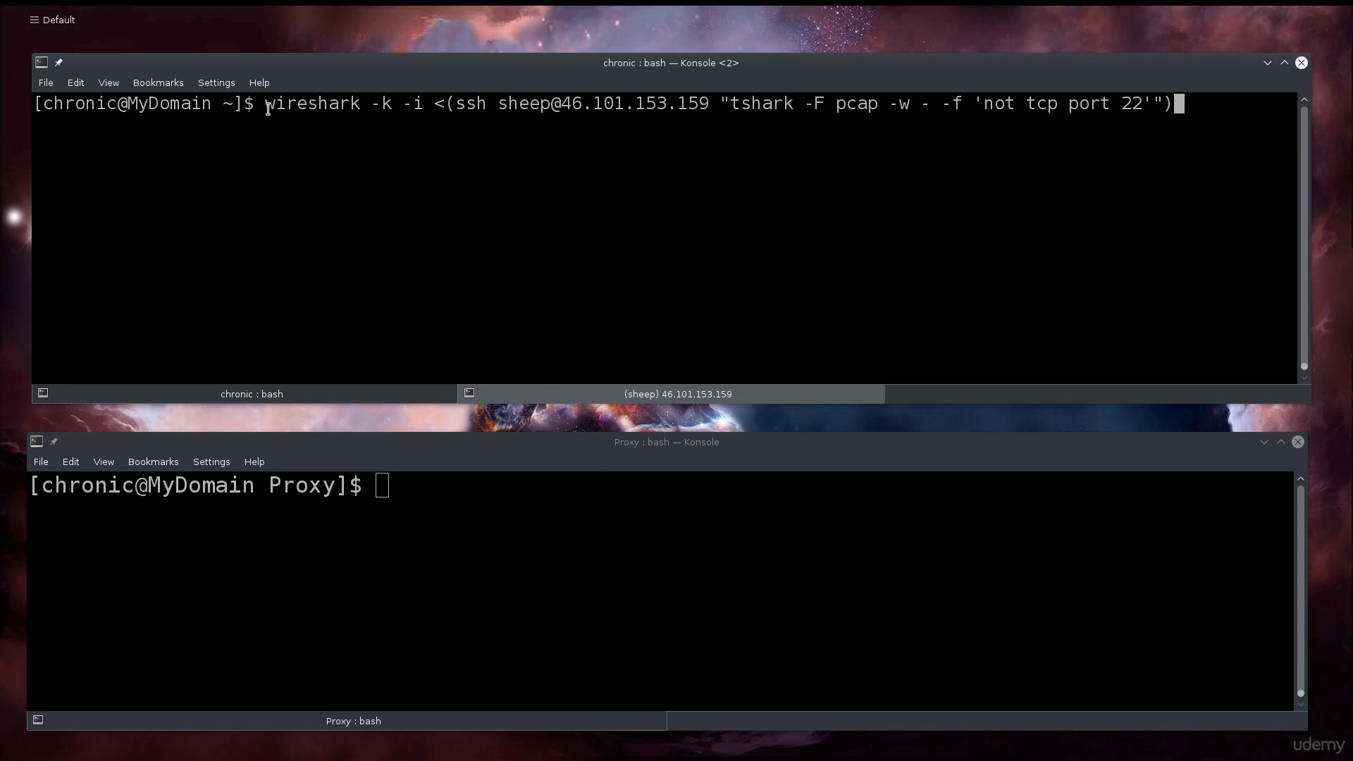
Examine each part of the capture command: the wireshark options, the SSH login, the tshark pcap output flags and the port 22 filter
{"action": "left_click_drag", "start_coordinate": [266, 104], "coordinate": [422, 108]}
{"action": "left_click_drag", "start_coordinate": [435, 104], "coordinate": [445, 103]}
{"action": "left_click", "coordinate": [451, 128]}
{"action": "left_click_drag", "start_coordinate": [466, 101], "coordinate": [881, 112]}
{"action": "left_click", "coordinate": [808, 105]}
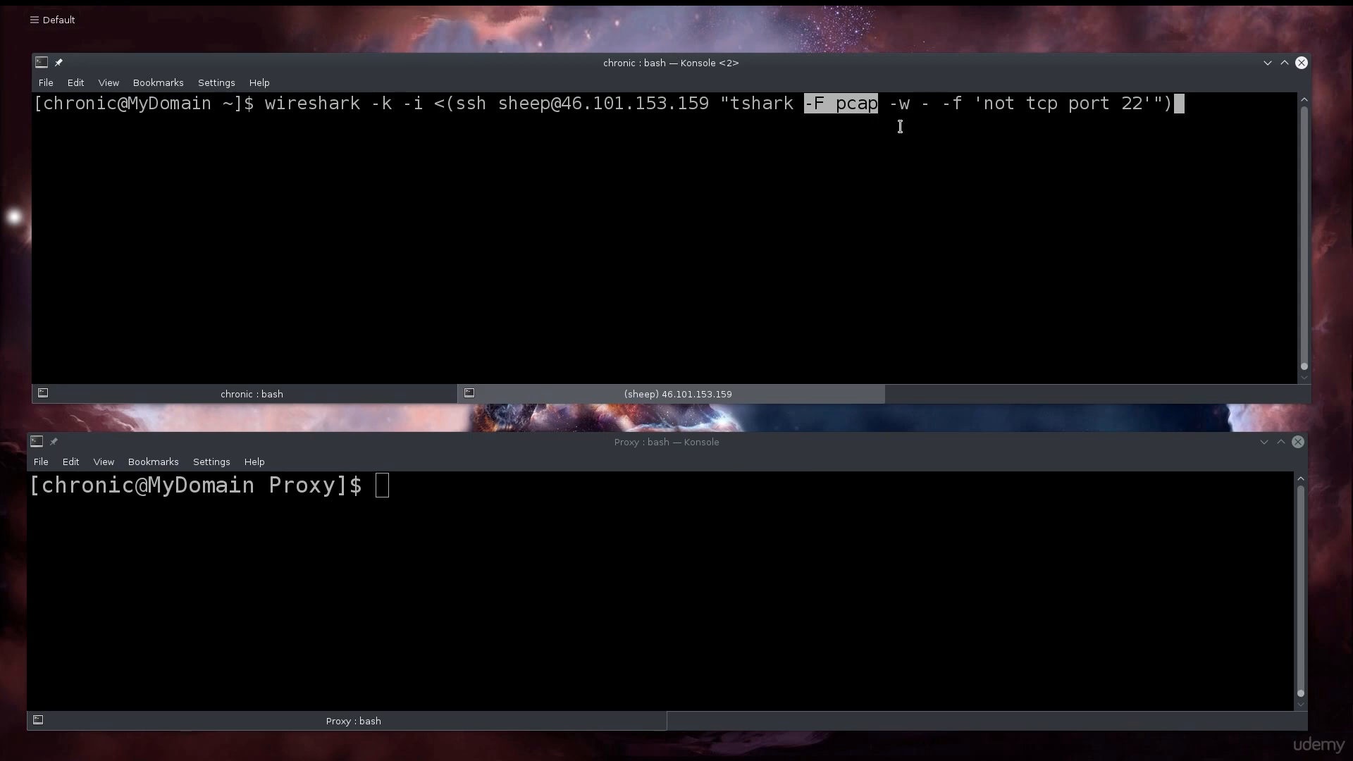
{"action": "left_click_drag", "start_coordinate": [891, 106], "coordinate": [907, 107]}
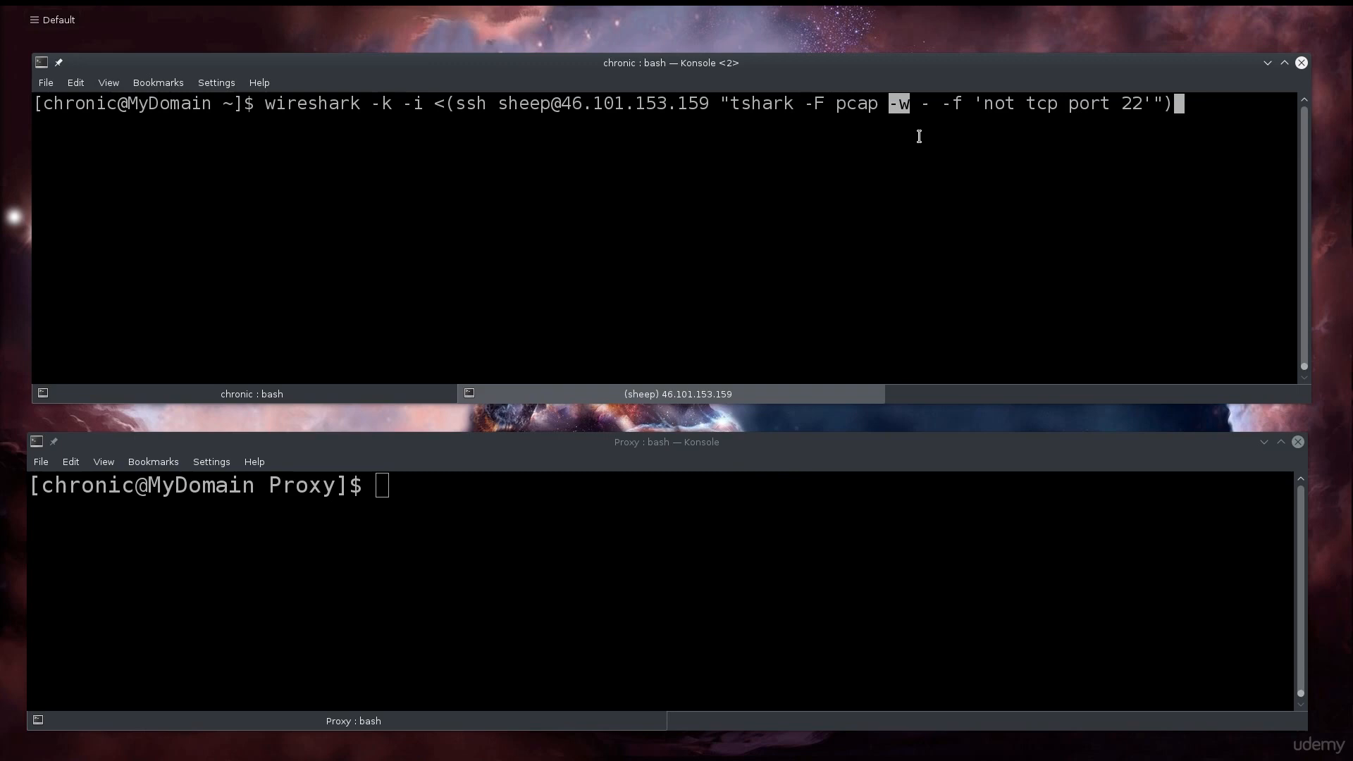
{"action": "left_click_drag", "start_coordinate": [920, 104], "coordinate": [1078, 100]}
{"action": "scroll", "coordinate": [892, 224], "scroll_direction": "down", "scroll_amount": 10}
{"action": "left_click", "coordinate": [977, 153]}
{"action": "left_click_drag", "start_coordinate": [994, 105], "coordinate": [1146, 110]}
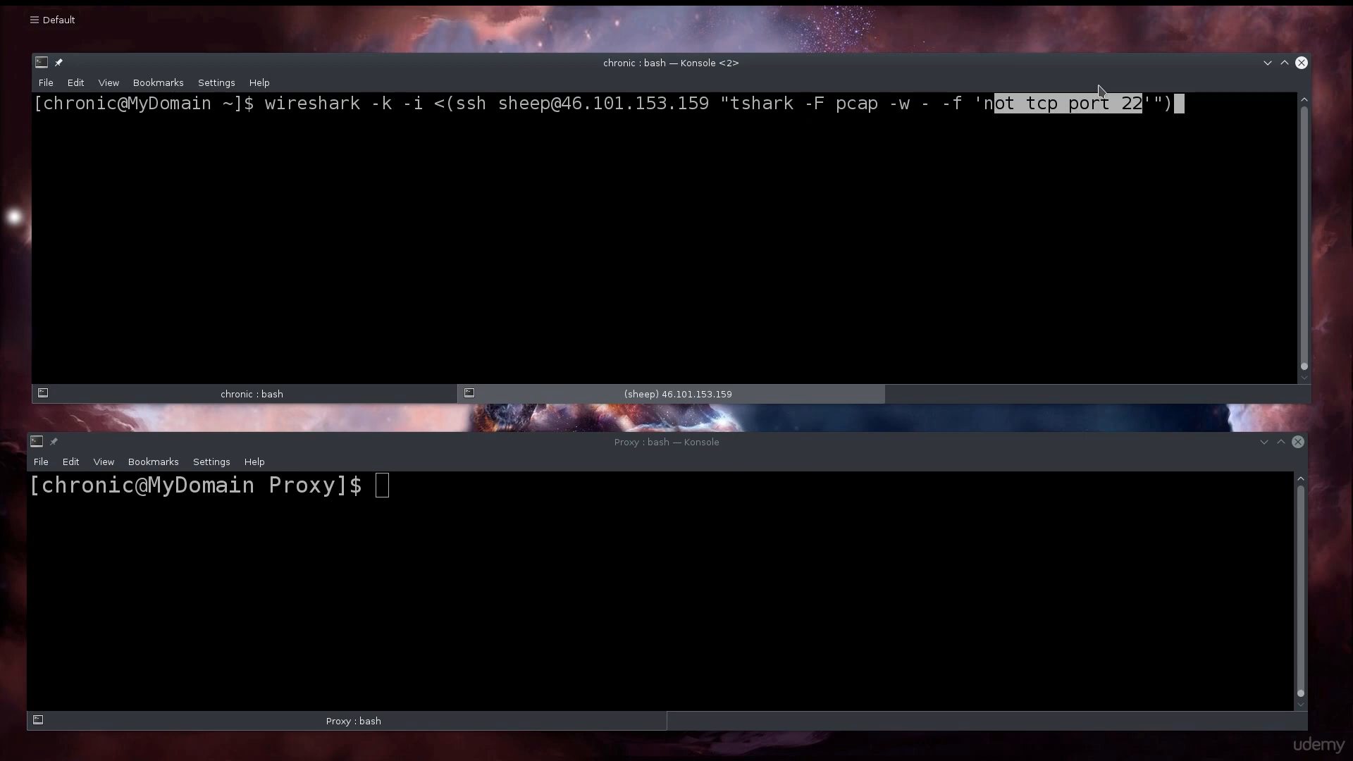
{"action": "left_click", "coordinate": [742, 241]}
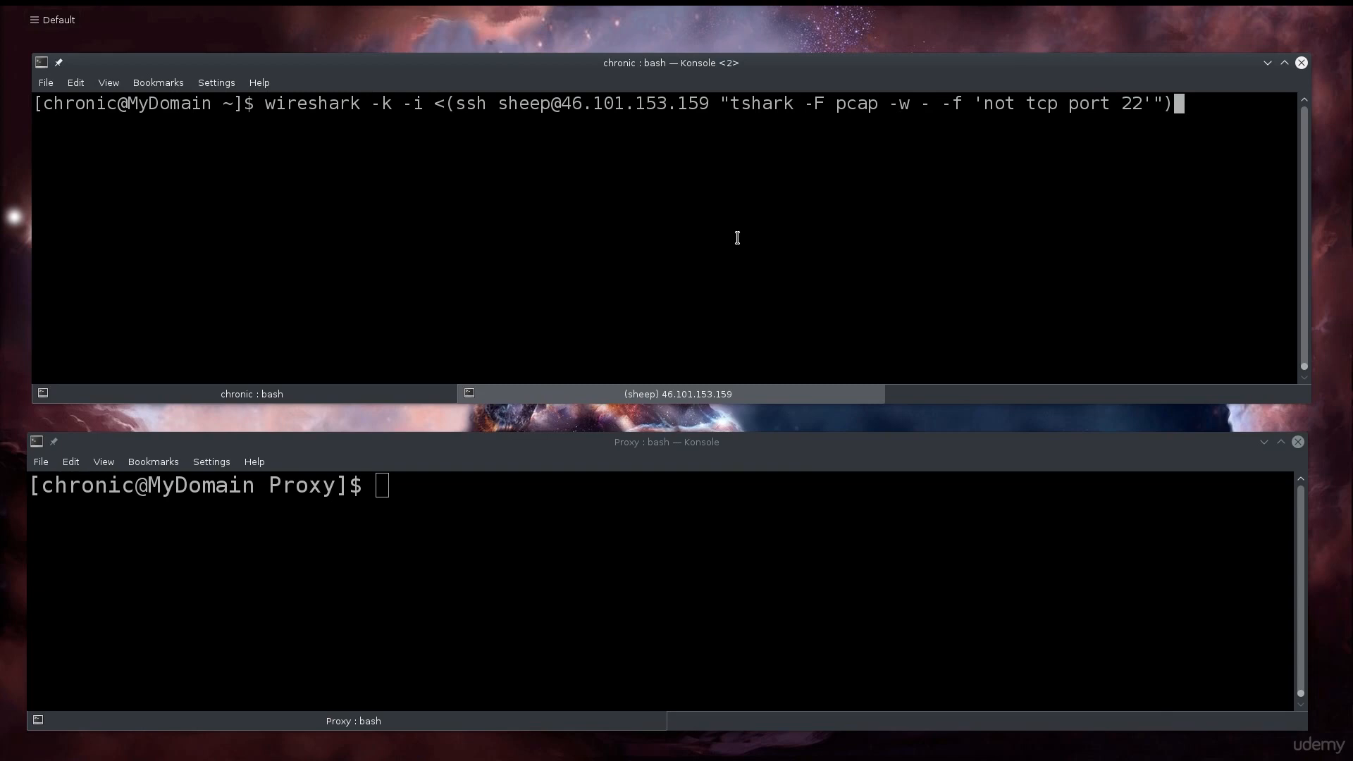
Run the remote capture command and arrange the Wireshark window together with the terminal showing the sheep session
{"action": "key", "text": "Return"}
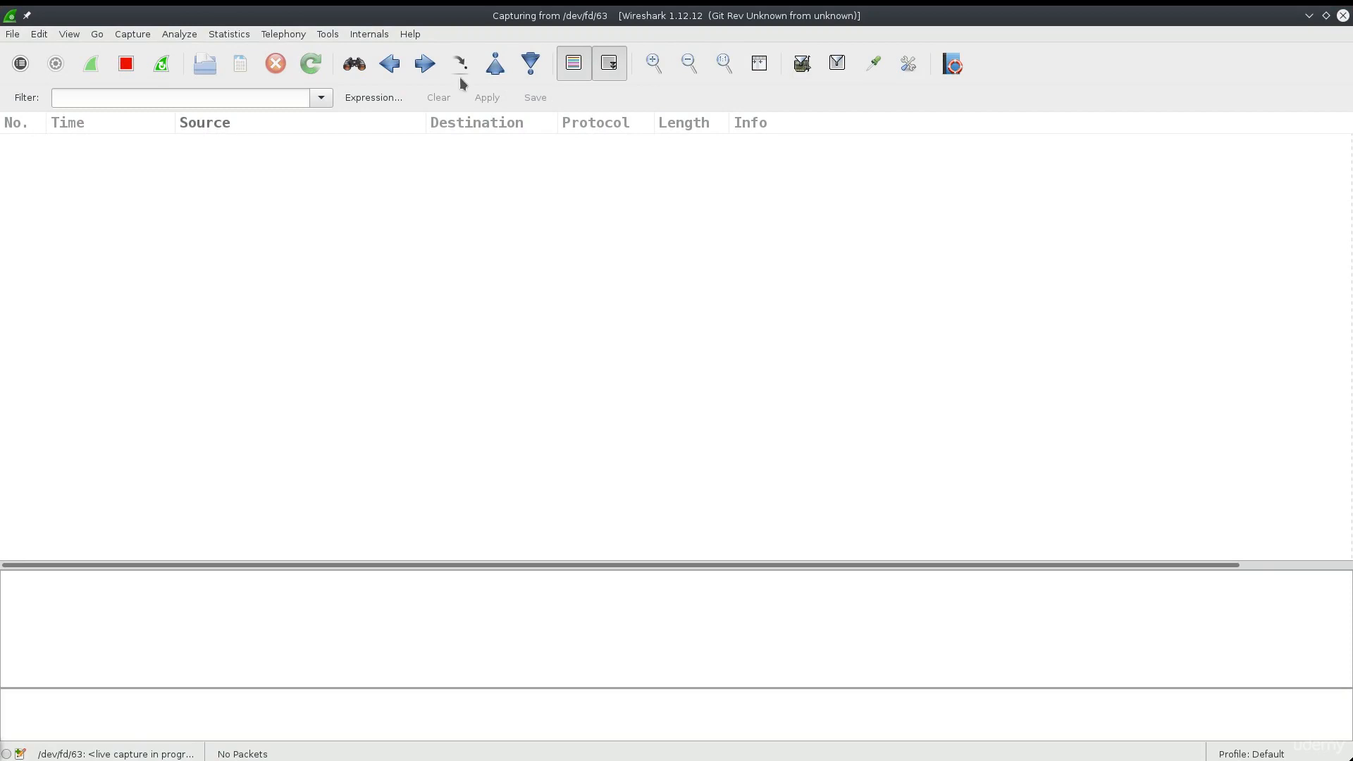
{"action": "double_click", "coordinate": [601, 15]}
{"action": "left_click", "coordinate": [247, 392]}
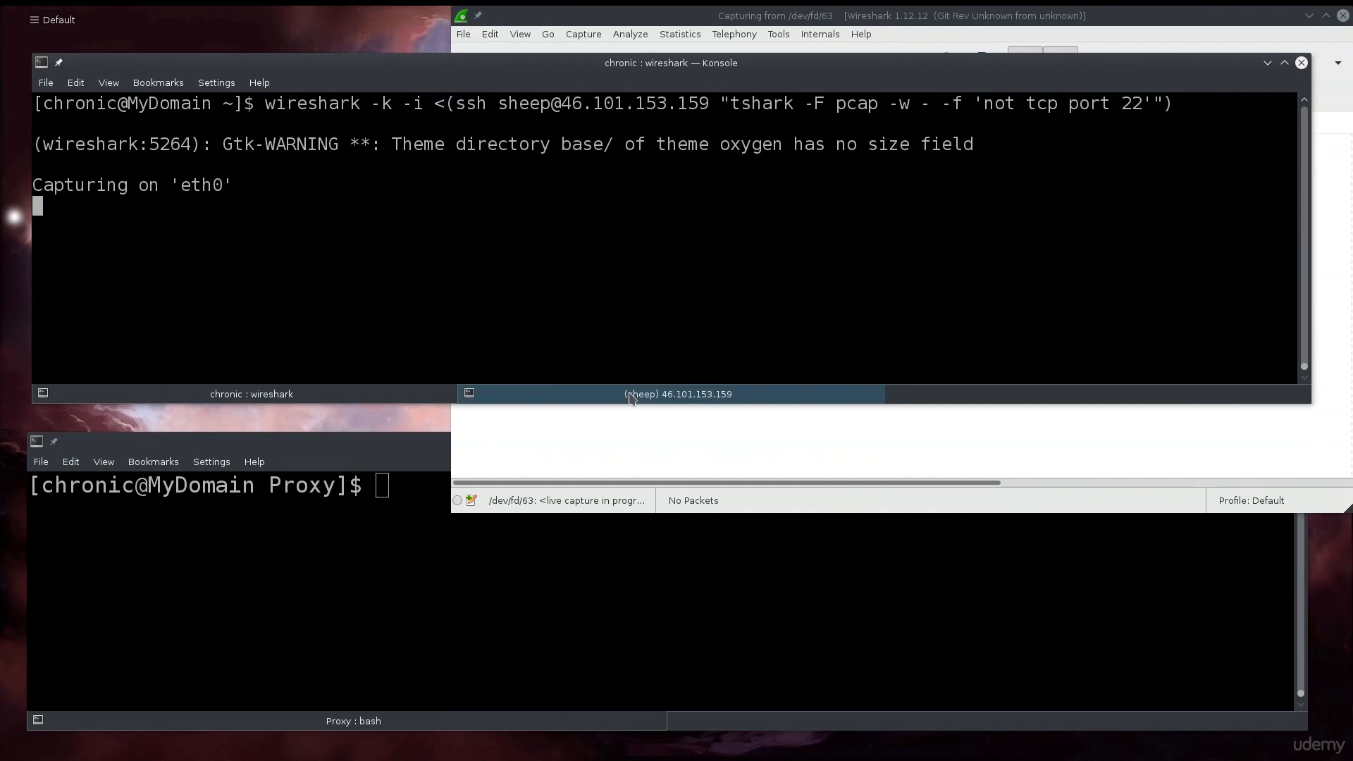
{"action": "left_click", "coordinate": [677, 394]}
{"action": "left_click_drag", "start_coordinate": [731, 77], "coordinate": [742, 284]}
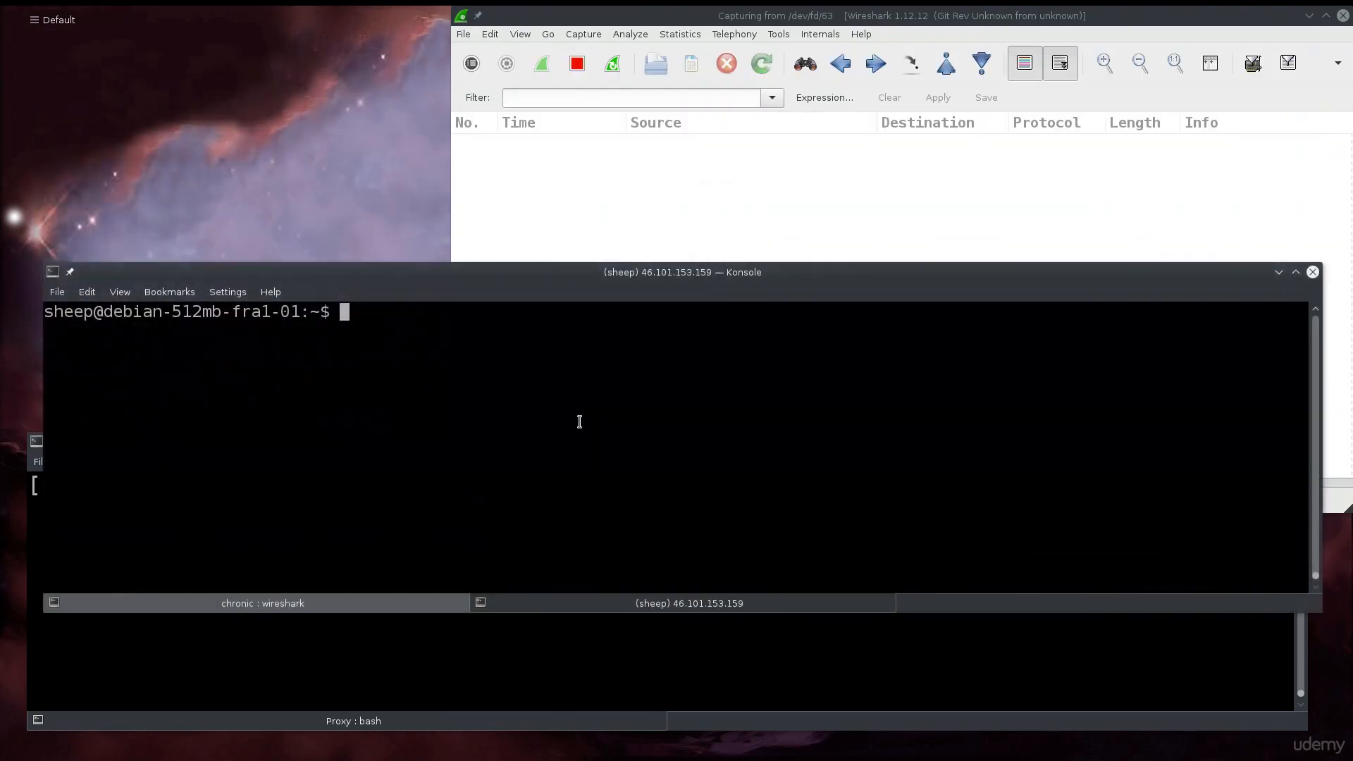
Ping google.com from the remote server, stop the ping, and bring the captured packets in Wireshark to the front
{"action": "type", "text": "ping google.com"}
{"action": "key", "text": "Return"}
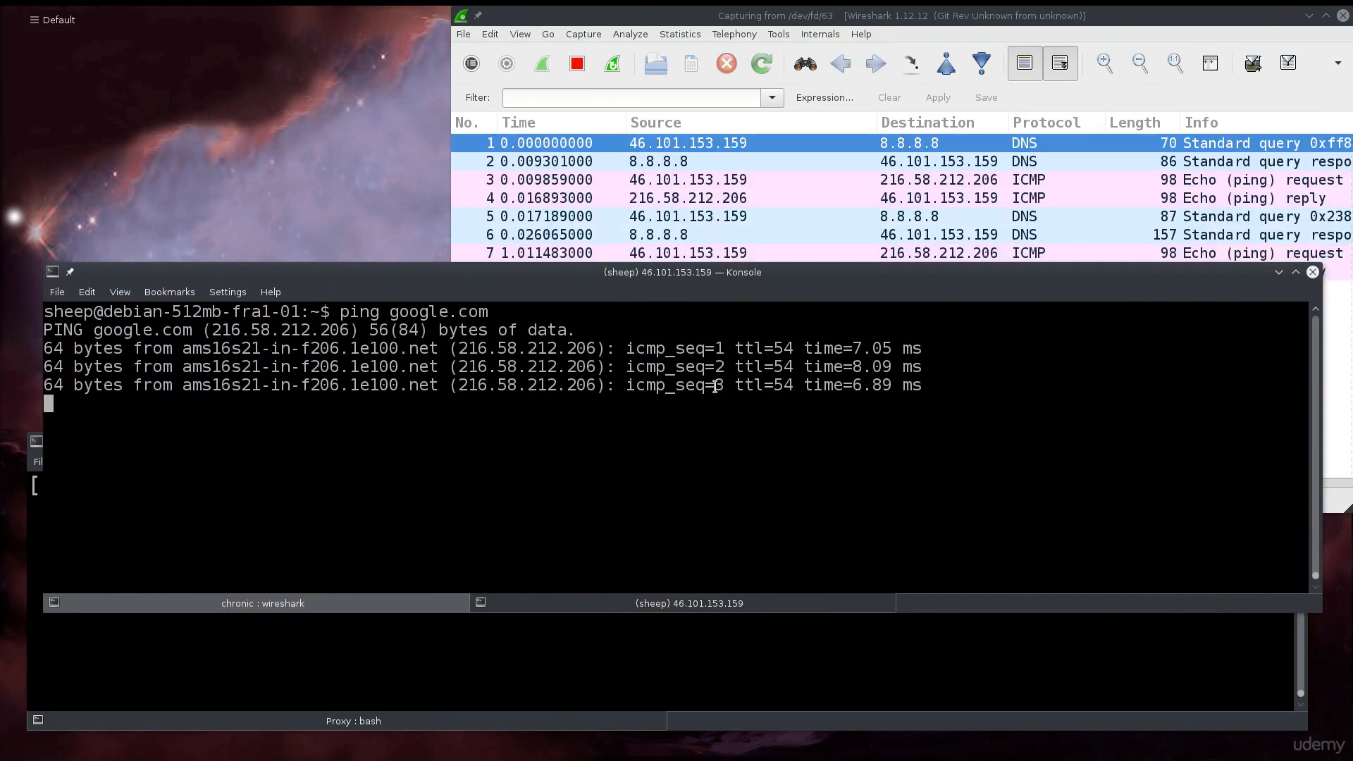
{"action": "key", "text": "ctrl+c"}
{"action": "left_click", "coordinate": [716, 215]}
{"action": "left_click", "coordinate": [716, 216]}
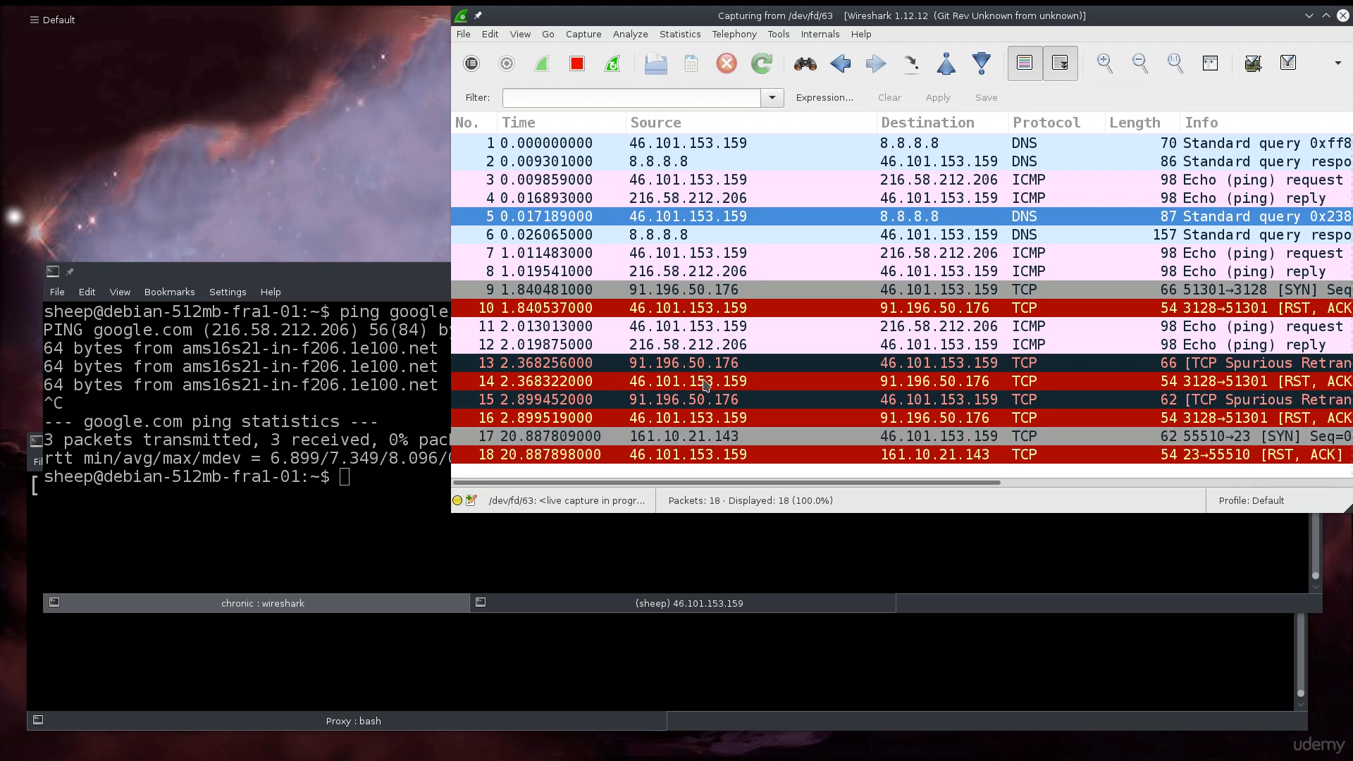
Move the remote terminal below the packet list and run whois 91.196.50.176 in it
{"action": "left_click", "coordinate": [406, 534]}
{"action": "left_click_drag", "start_coordinate": [719, 310], "coordinate": [737, 432]}
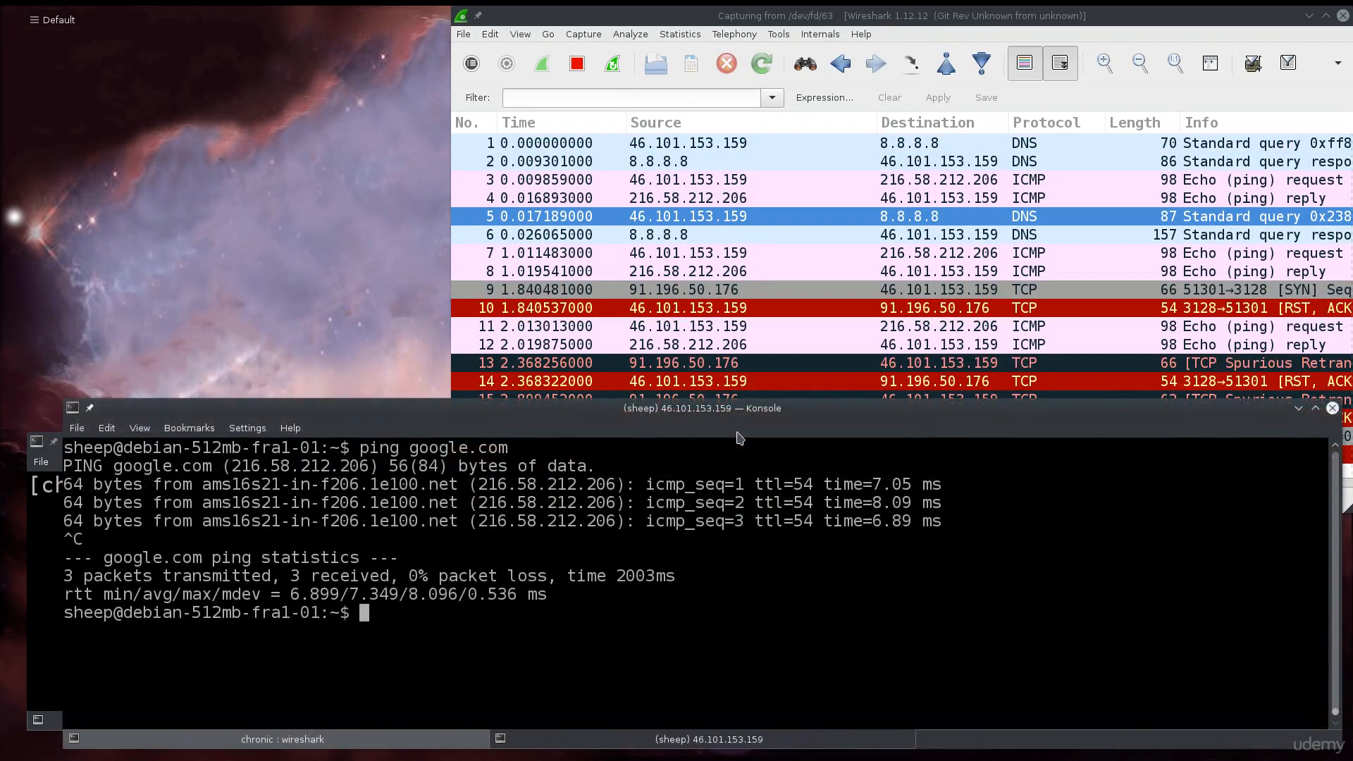
{"action": "type", "text": "whoi"}
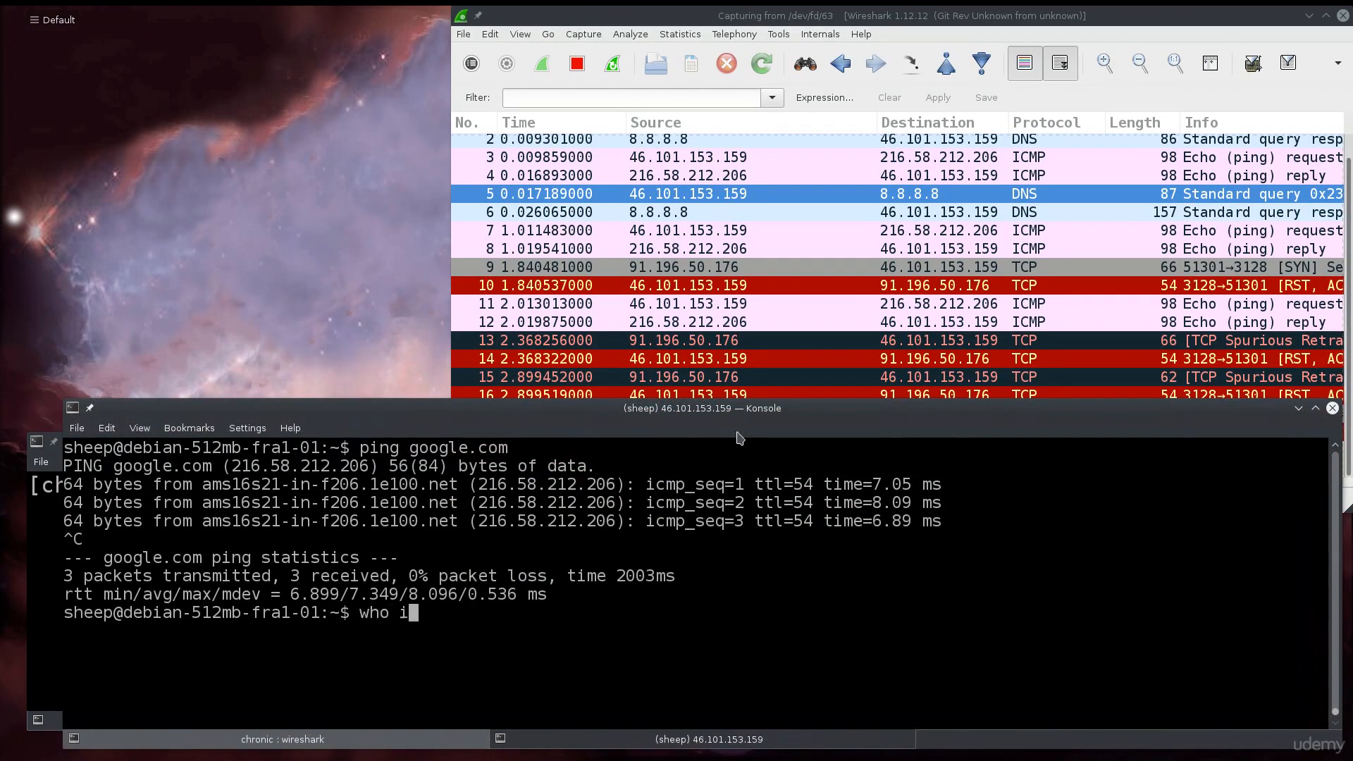
{"action": "type", "text": "s 91.196.50."}
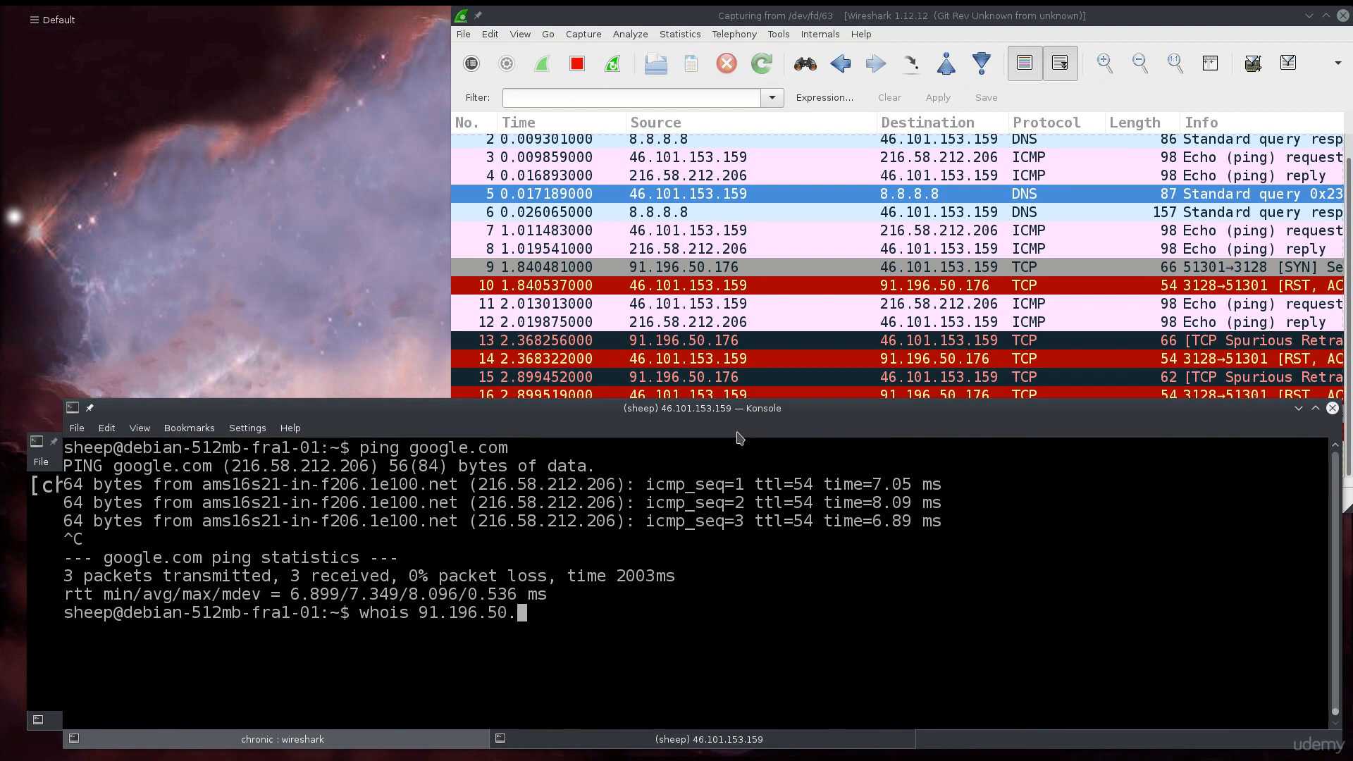
{"action": "type", "text": "1"}
{"action": "type", "text": "76"}
{"action": "key", "text": "Return"}
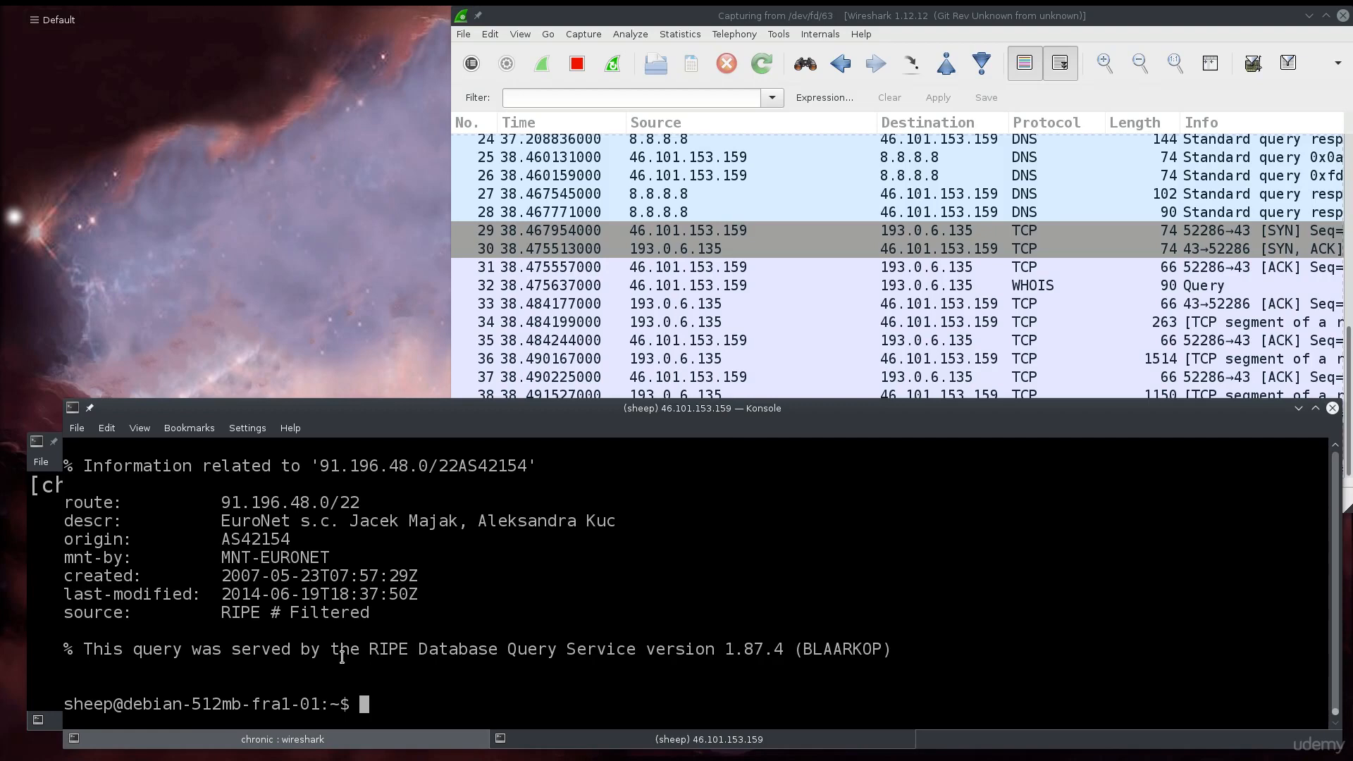
Read through the whois output, examining the country, organisation, address and phone entries
{"action": "scroll", "coordinate": [342, 656], "scroll_direction": "up", "scroll_amount": 4}
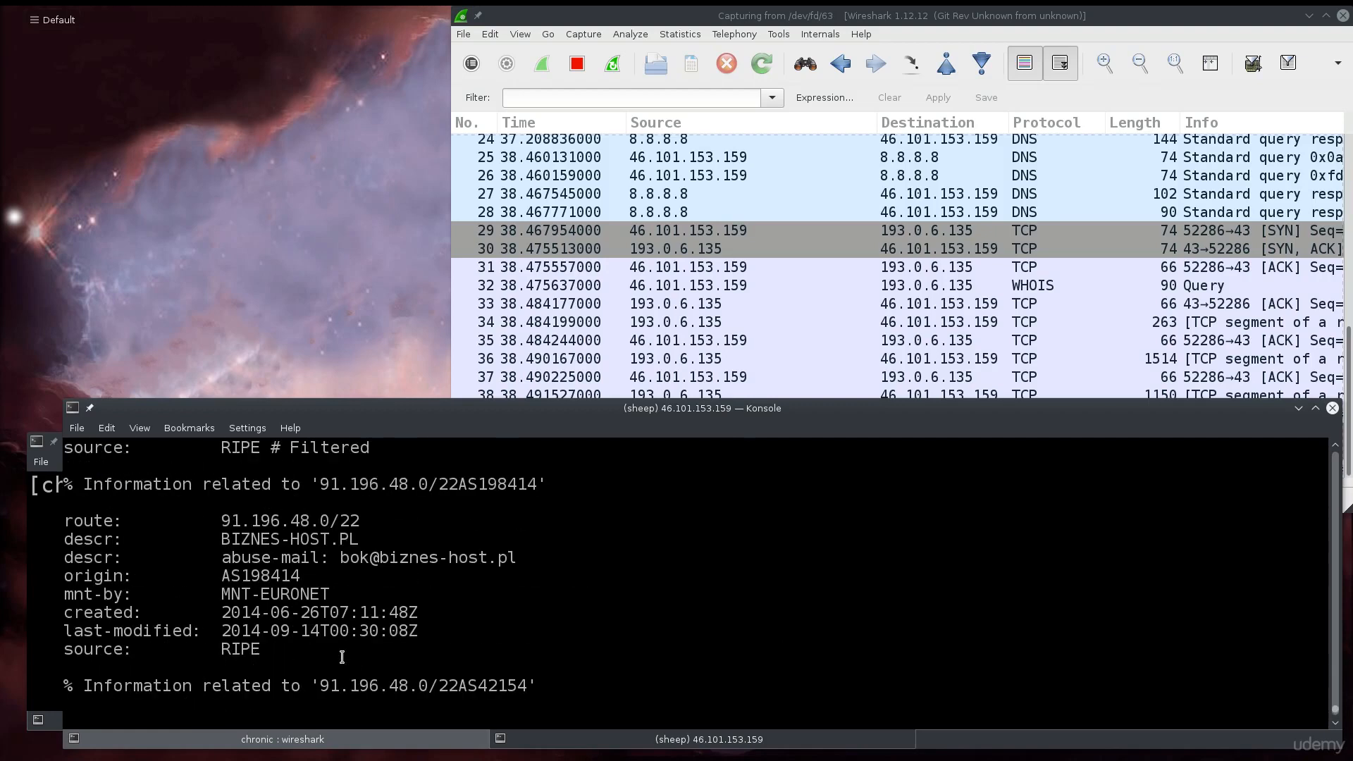
{"action": "scroll", "coordinate": [336, 539], "scroll_direction": "up", "scroll_amount": 2}
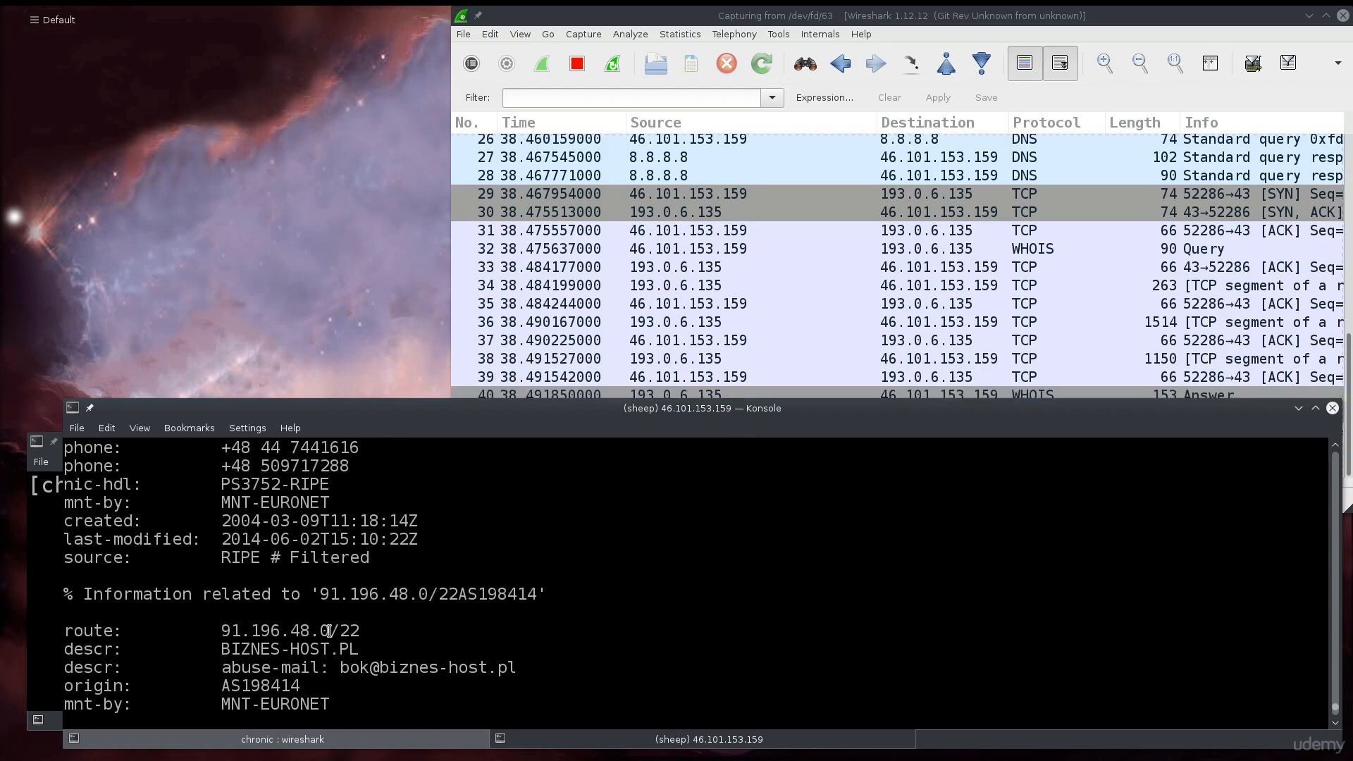
{"action": "scroll", "coordinate": [330, 630], "scroll_direction": "up", "scroll_amount": 3}
{"action": "scroll", "coordinate": [329, 630], "scroll_direction": "up", "scroll_amount": 6}
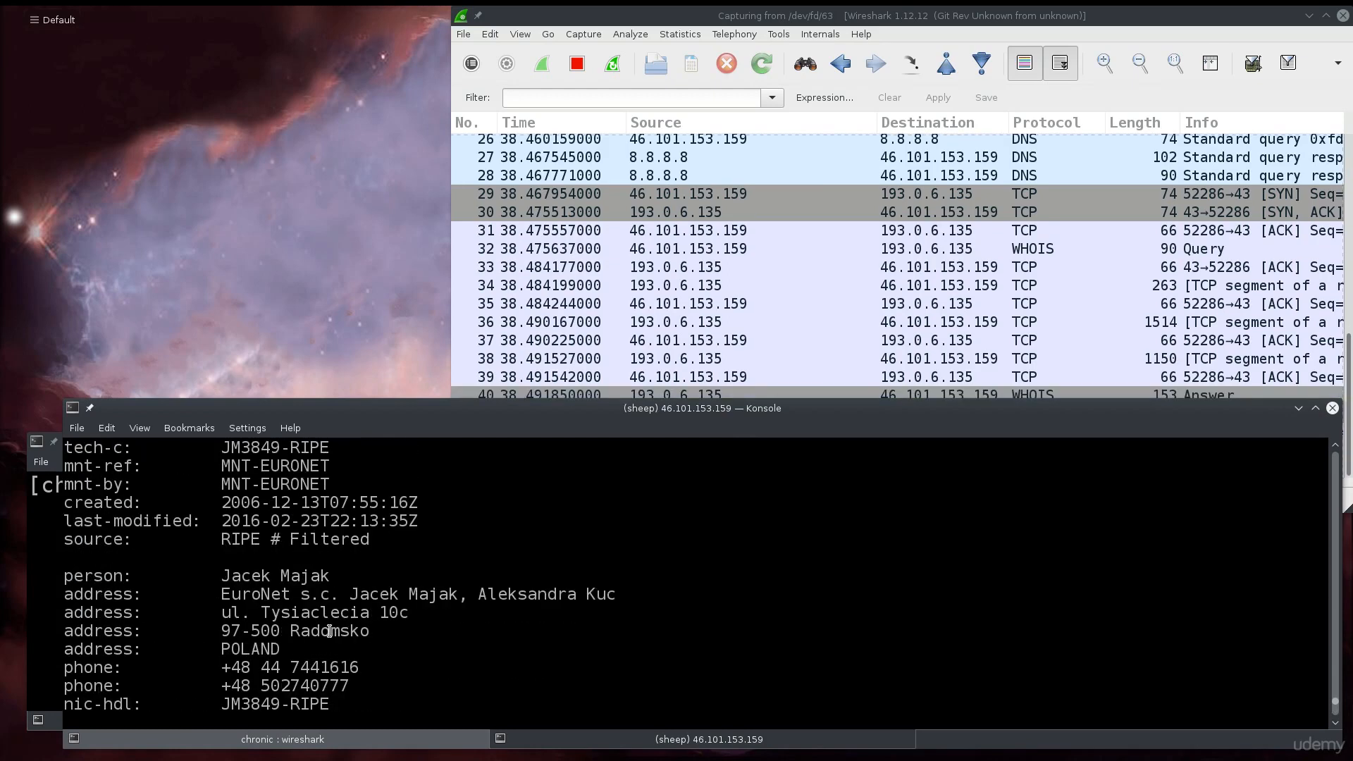
{"action": "scroll", "coordinate": [329, 630], "scroll_direction": "up", "scroll_amount": 8}
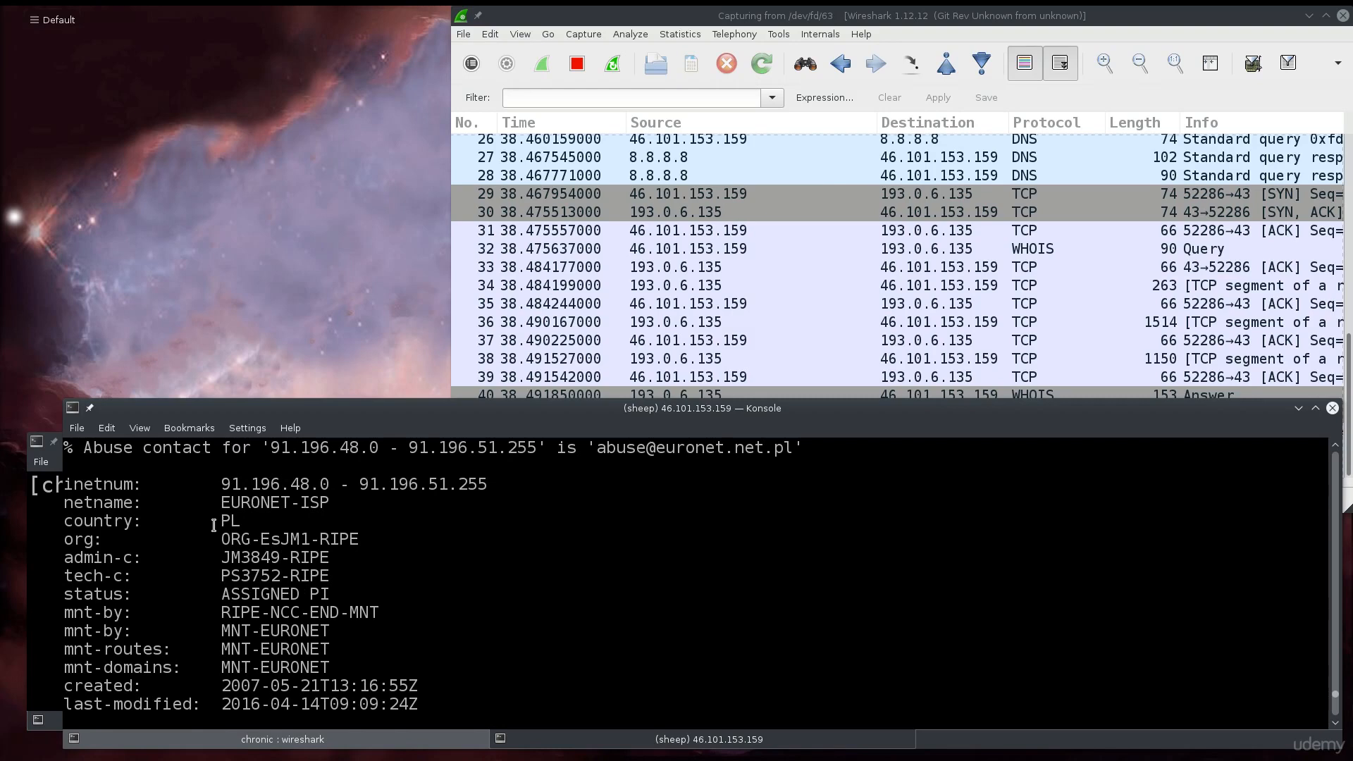
{"action": "double_click", "coordinate": [238, 523]}
{"action": "scroll", "coordinate": [209, 568], "scroll_direction": "down", "scroll_amount": 2}
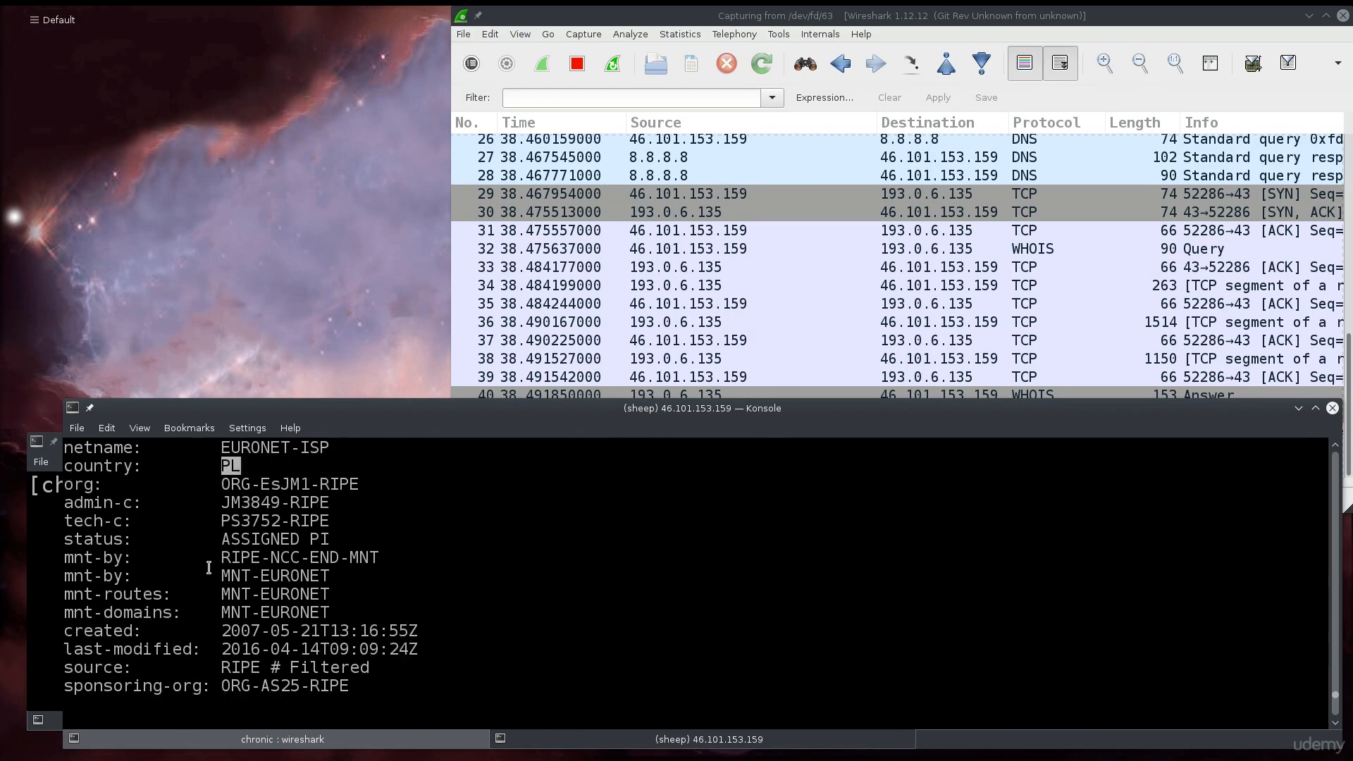
{"action": "scroll", "coordinate": [208, 568], "scroll_direction": "down", "scroll_amount": 3}
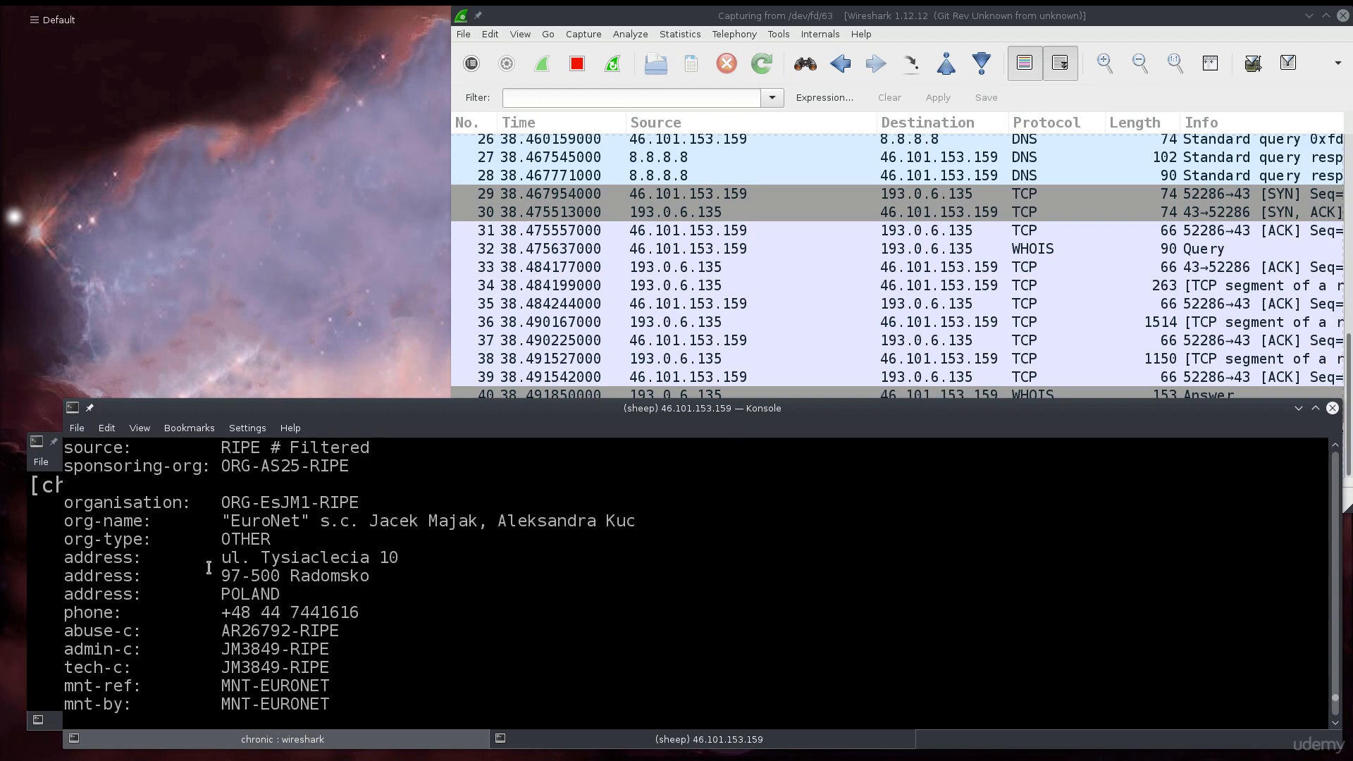
{"action": "left_click_drag", "start_coordinate": [221, 608], "coordinate": [395, 607]}
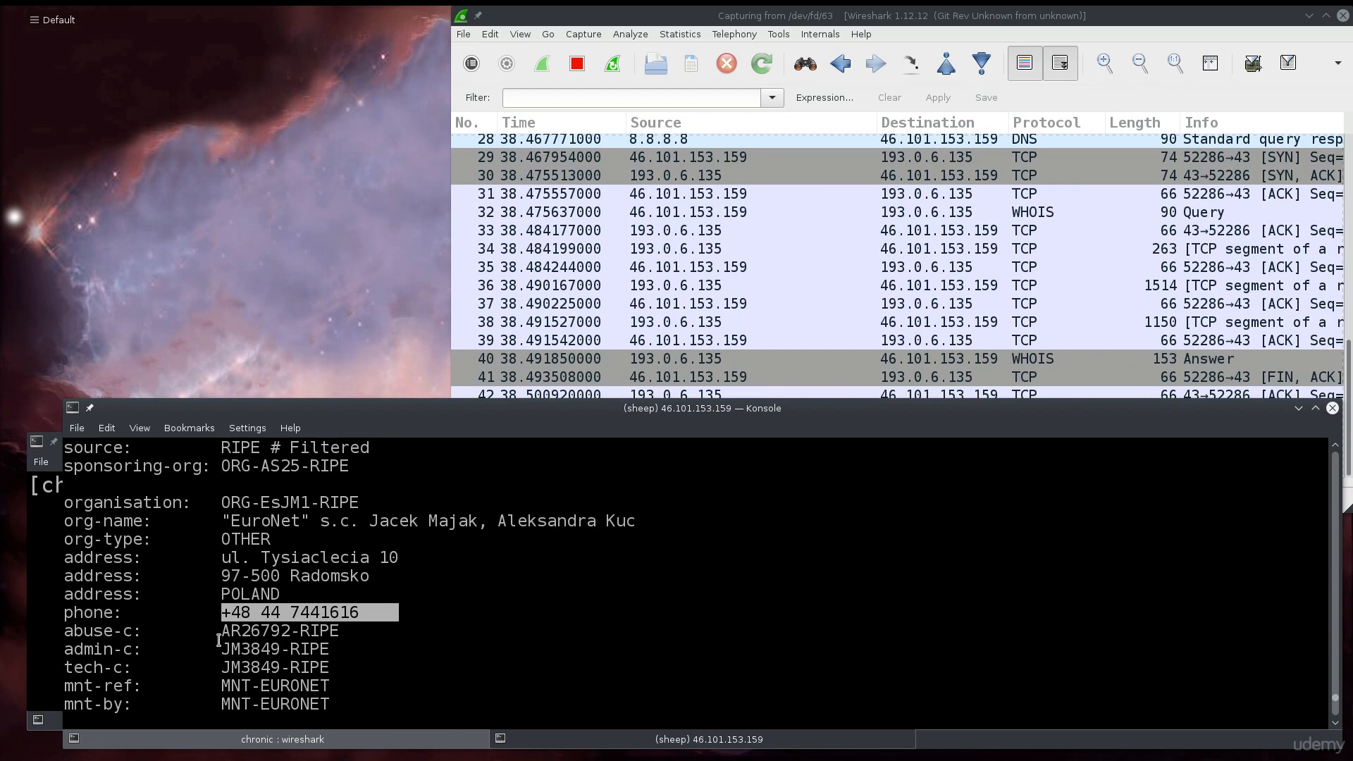
{"action": "scroll", "coordinate": [218, 640], "scroll_direction": "down", "scroll_amount": 2}
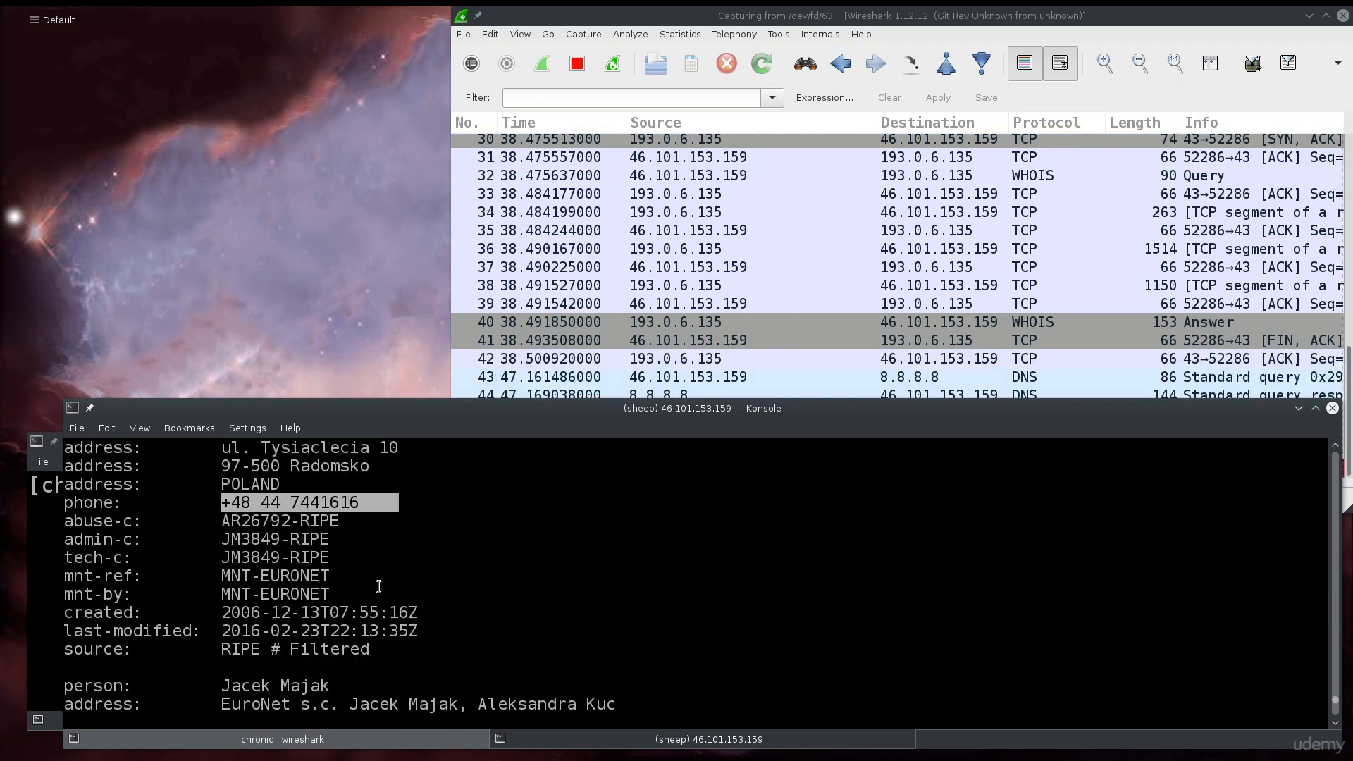
{"action": "scroll", "coordinate": [517, 572], "scroll_direction": "down", "scroll_amount": 3}
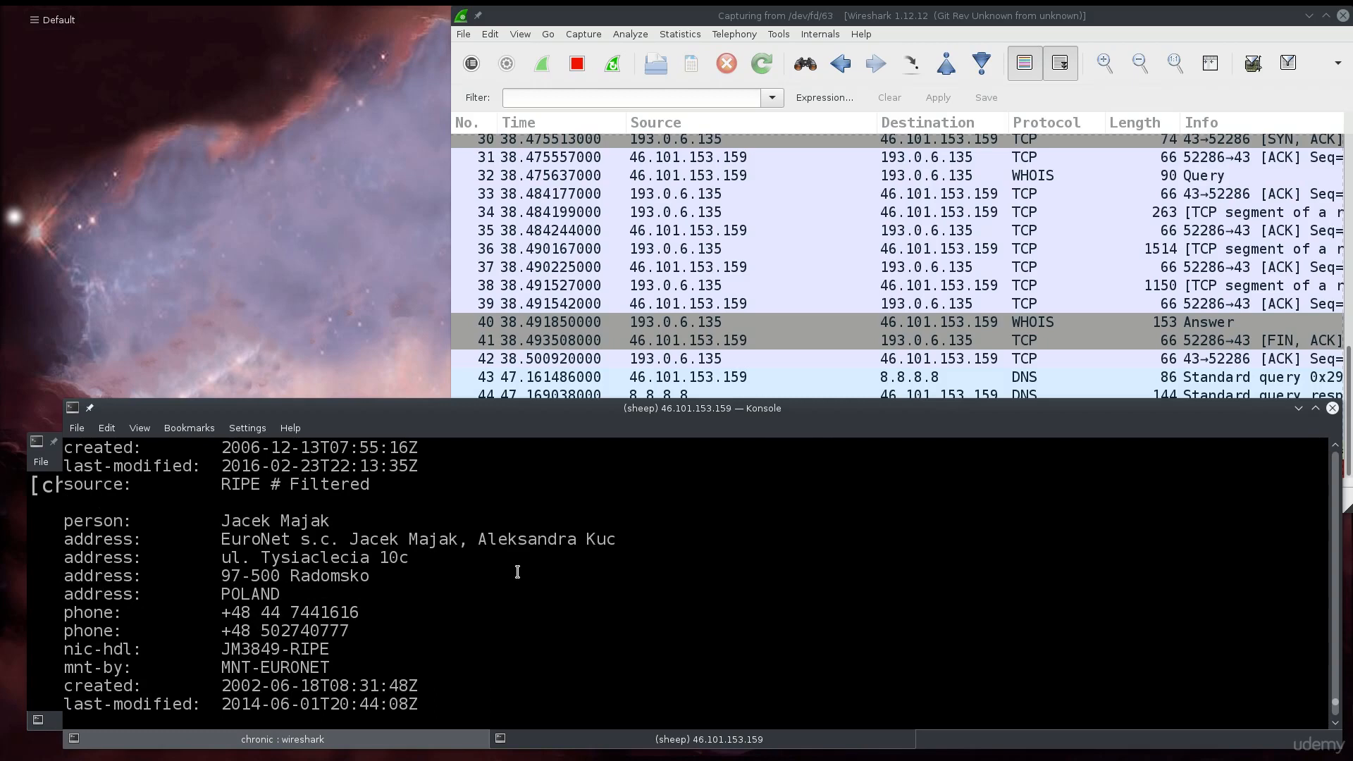
{"action": "scroll", "coordinate": [517, 571], "scroll_direction": "down", "scroll_amount": 5}
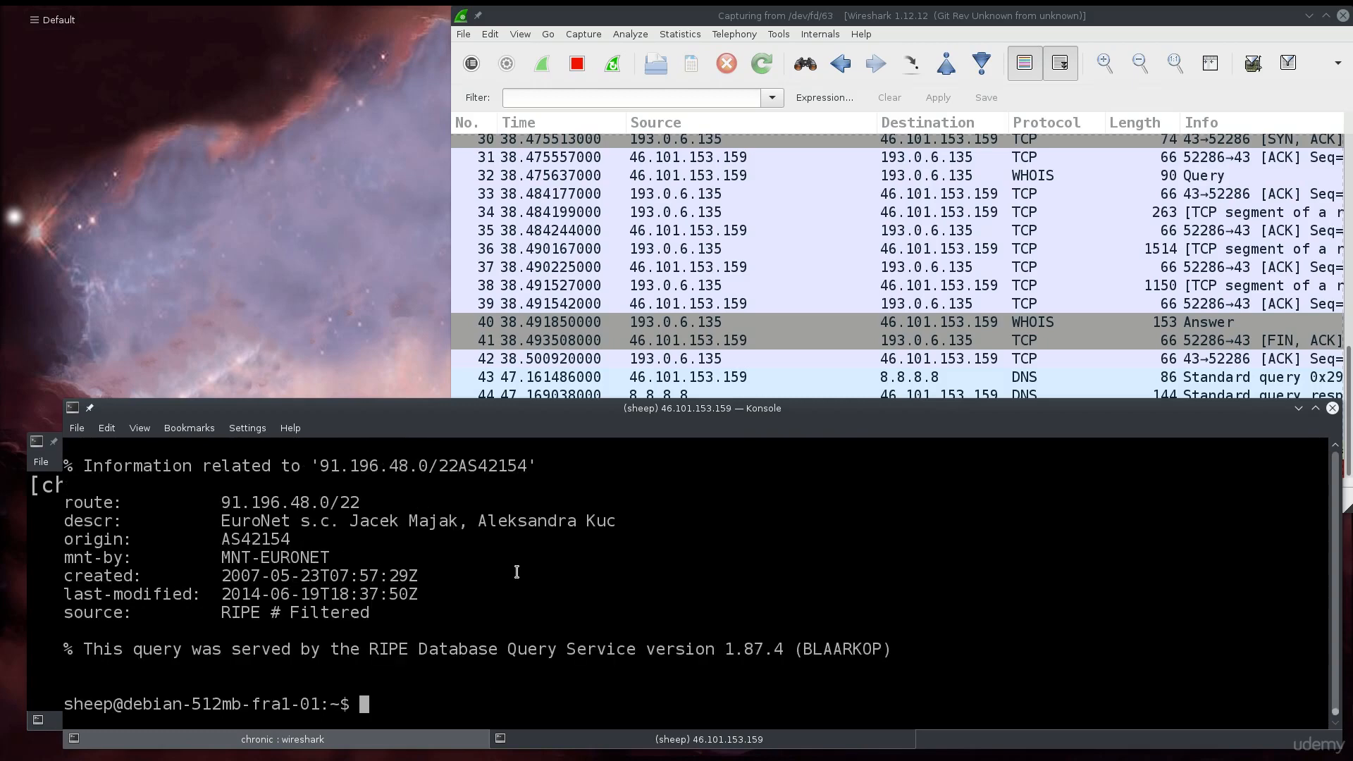
Enlarge the Wireshark window to review the newest captured packets, and return to the remote sheep session
{"action": "left_click", "coordinate": [522, 237]}
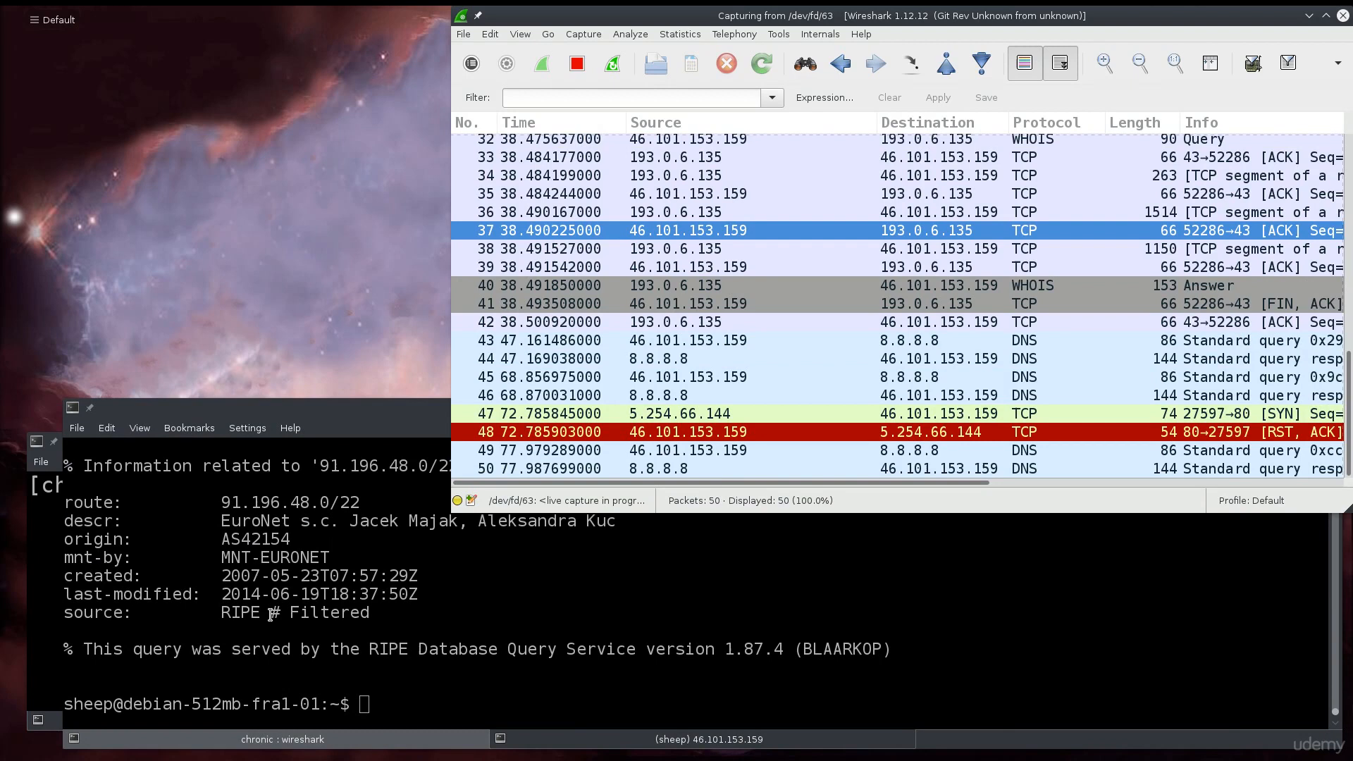
{"action": "left_click", "coordinate": [355, 741]}
{"action": "left_click", "coordinate": [572, 736]}
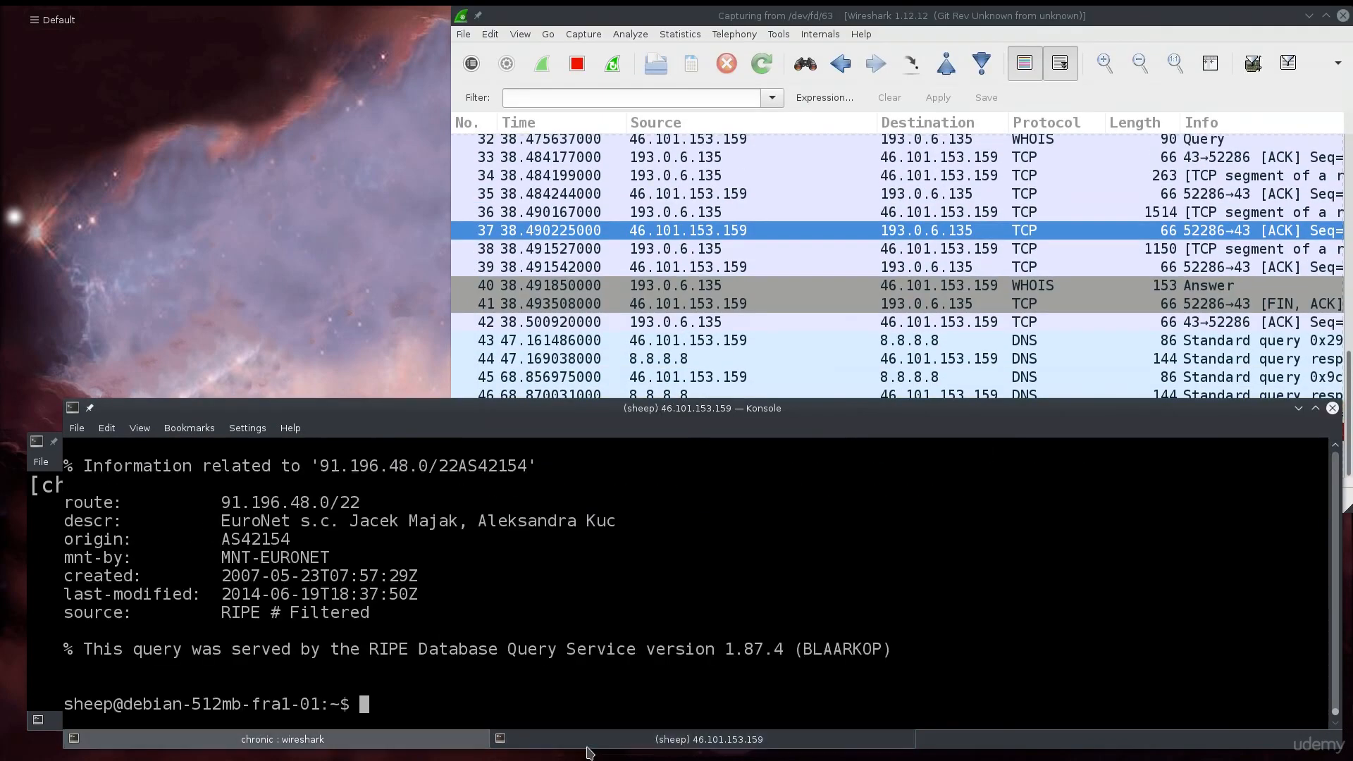
{"action": "left_click", "coordinate": [602, 384]}
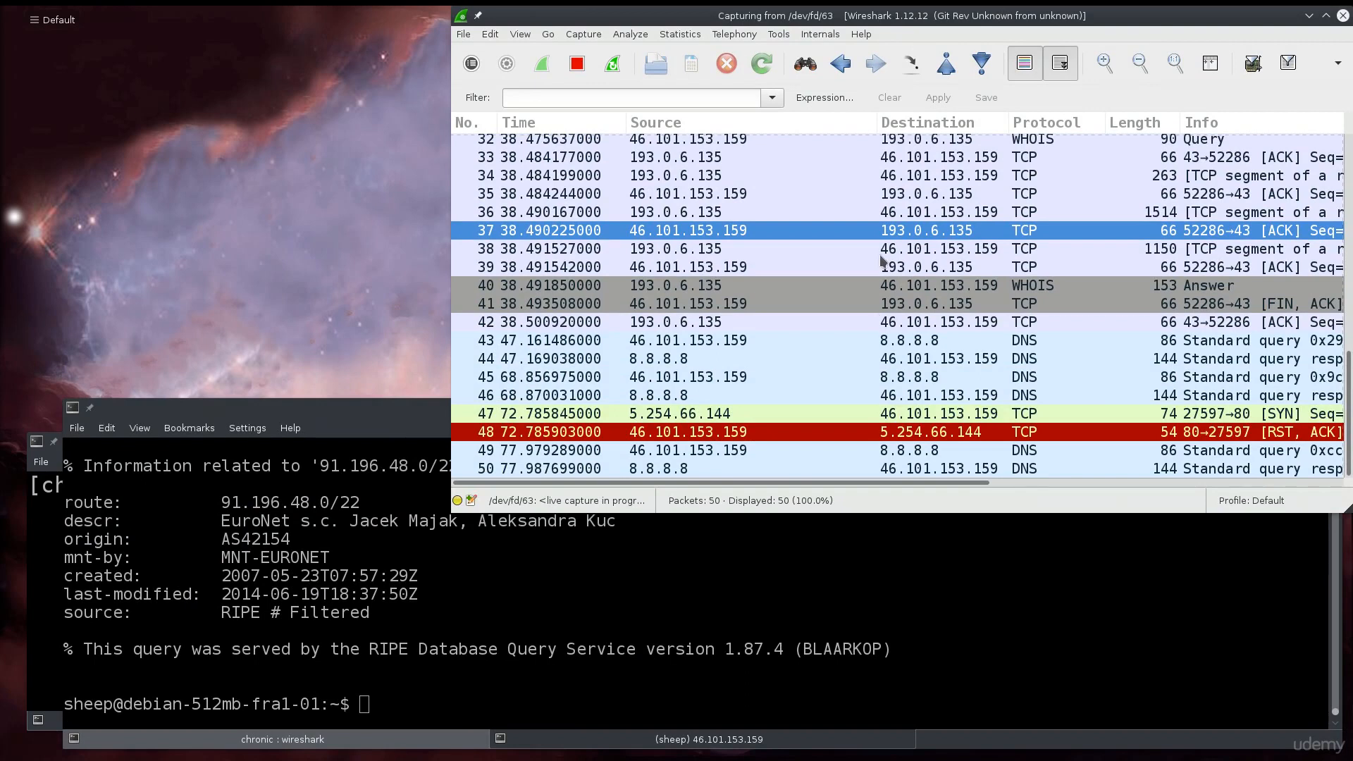
{"action": "left_click_drag", "start_coordinate": [451, 513], "coordinate": [65, 417]}
{"action": "scroll", "coordinate": [669, 276], "scroll_direction": "down", "scroll_amount": 3}
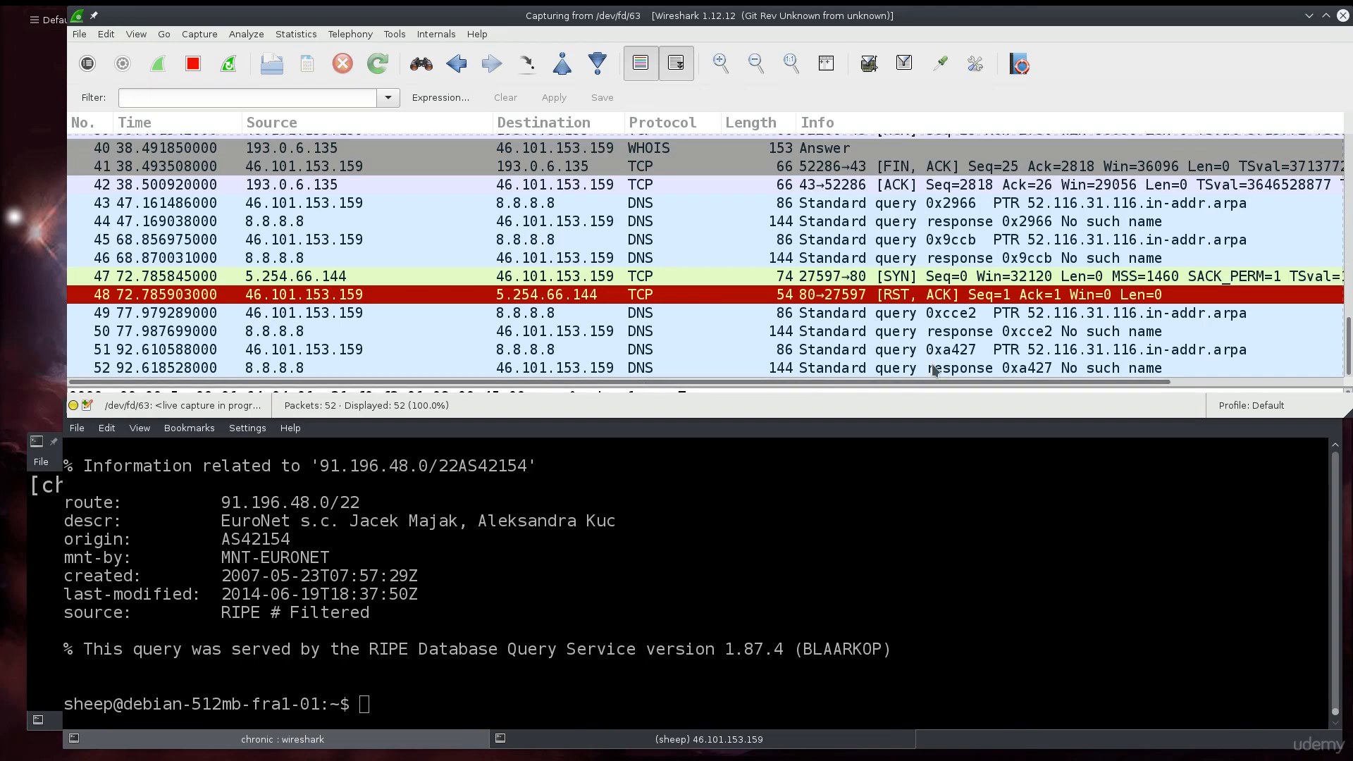
{"action": "scroll", "coordinate": [815, 321], "scroll_direction": "up", "scroll_amount": 1}
{"action": "scroll", "coordinate": [815, 321], "scroll_direction": "down", "scroll_amount": 1}
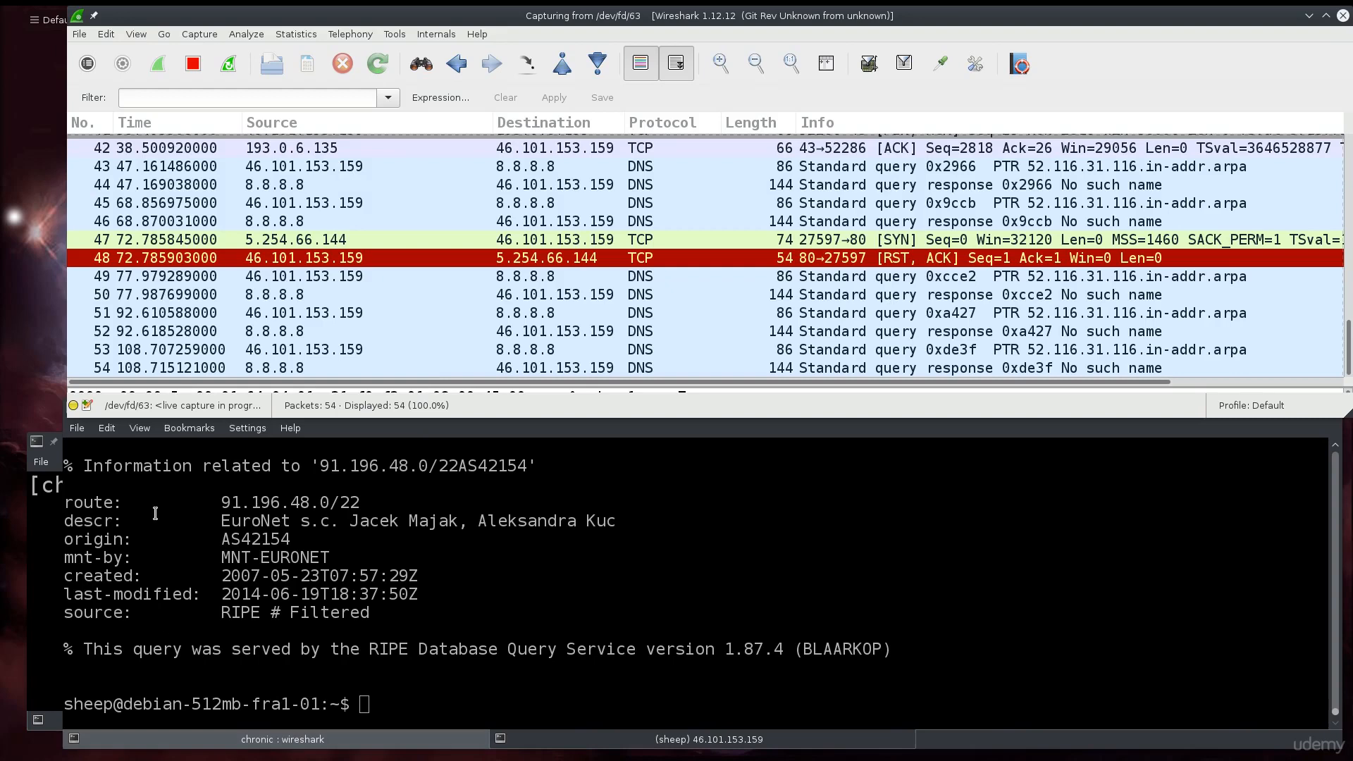
{"action": "left_click", "coordinate": [544, 622]}
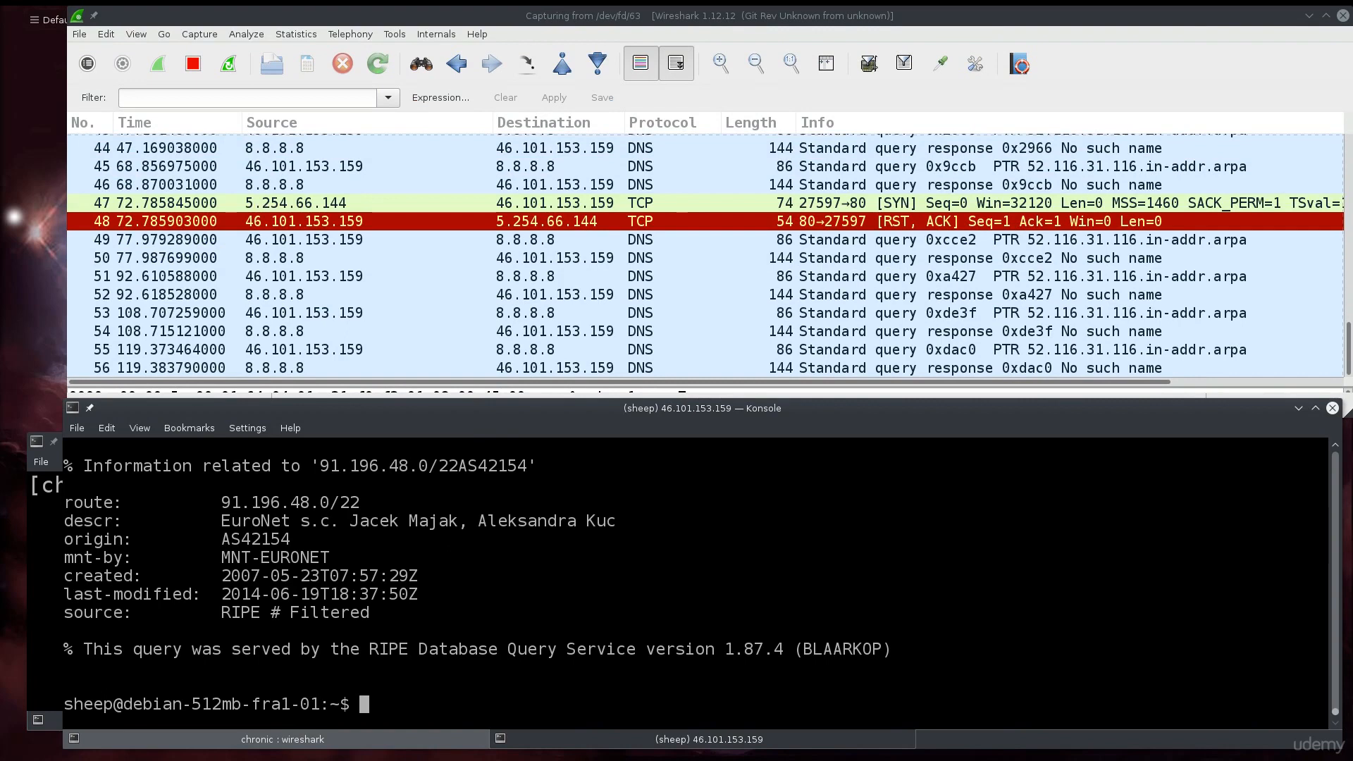
{"action": "type", "text": "su"}
{"action": "key", "text": "Return"}
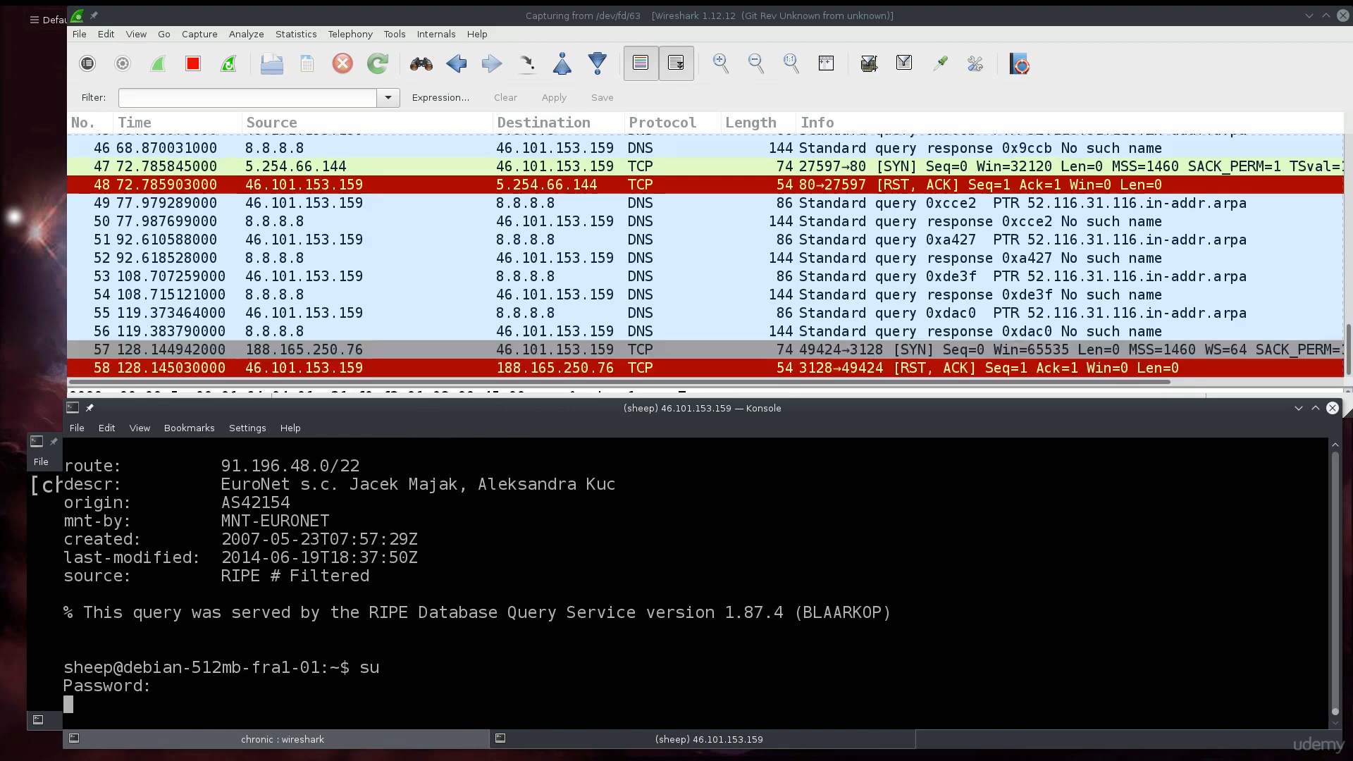
{"action": "key", "text": "ctrl+c"}
{"action": "key", "text": "ctrl+c"}
{"action": "key", "text": "ctrl+c"}
Switch to the root user on the remote server with su, entering the root password
{"action": "type", "text": "su"}
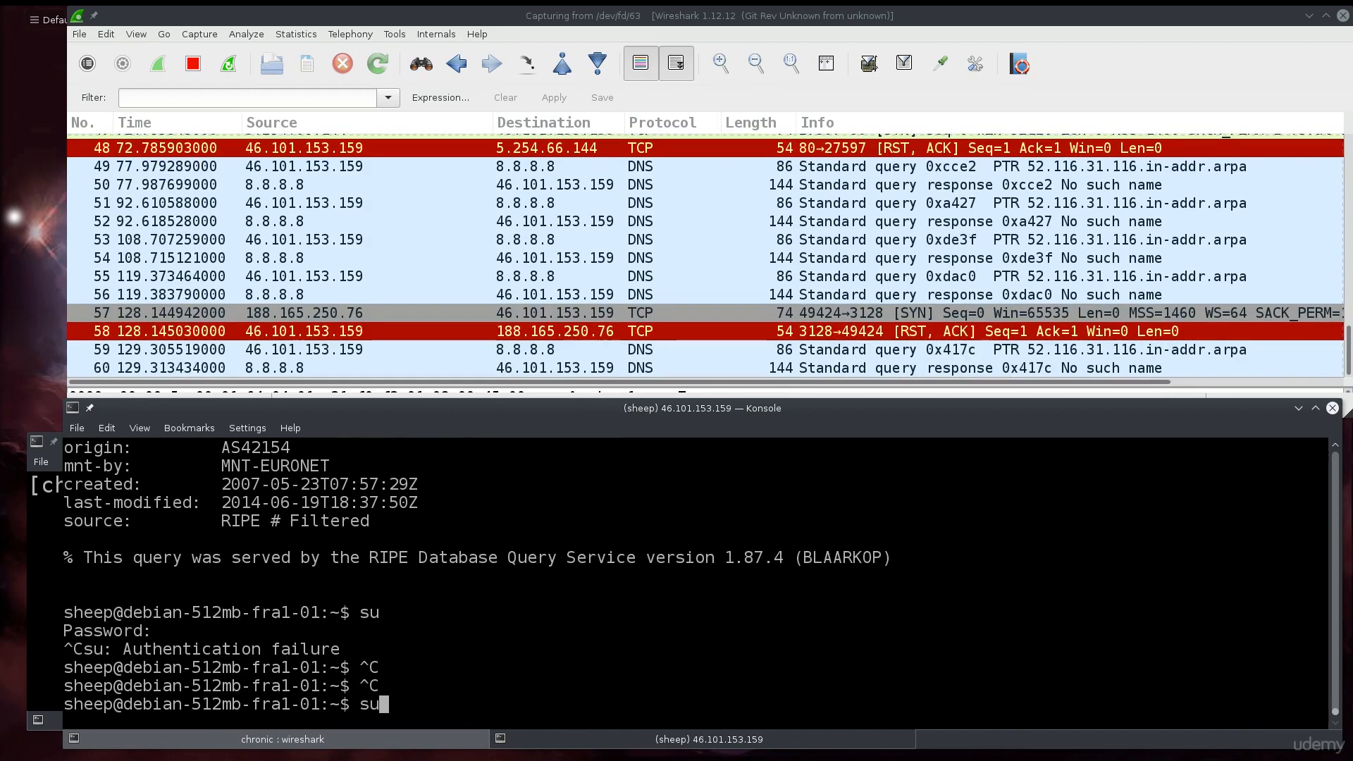
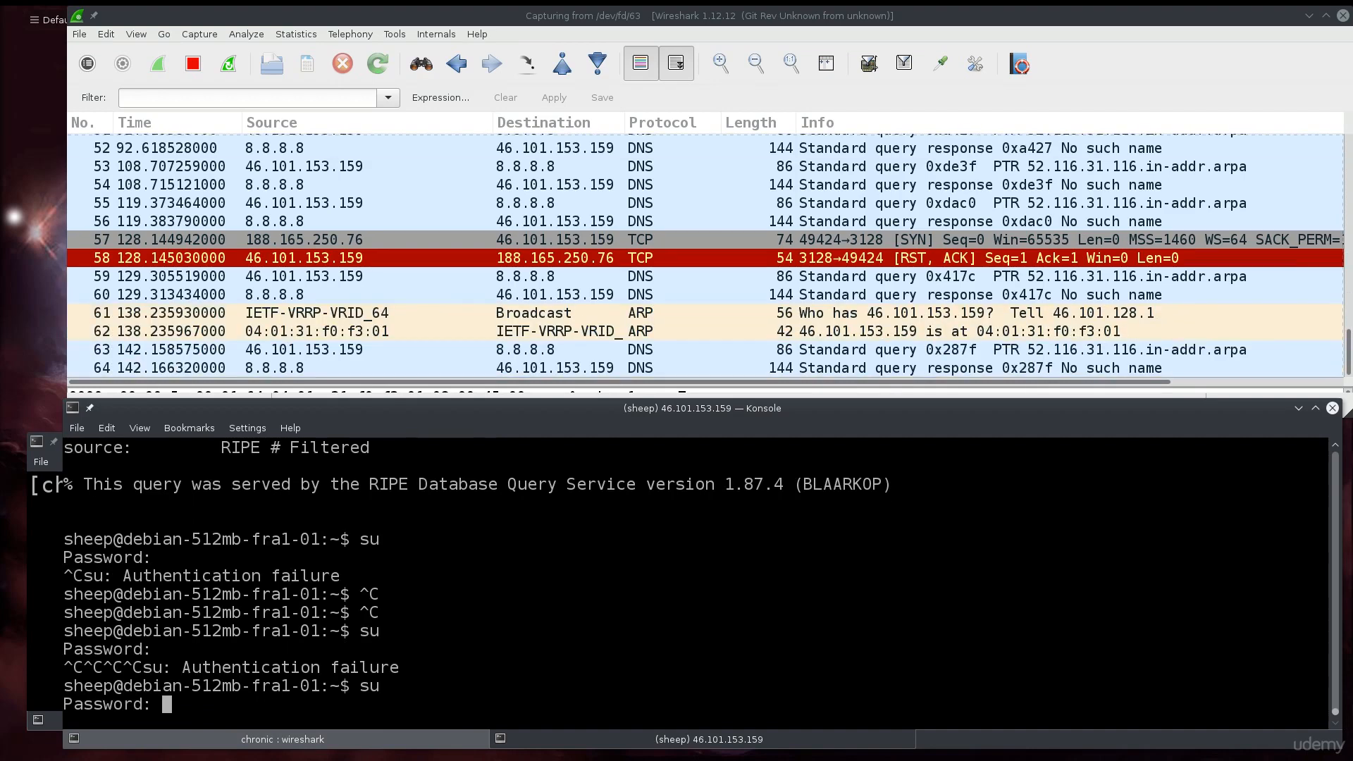
{"action": "key", "text": "Return"}
{"action": "type", "text": "s"}
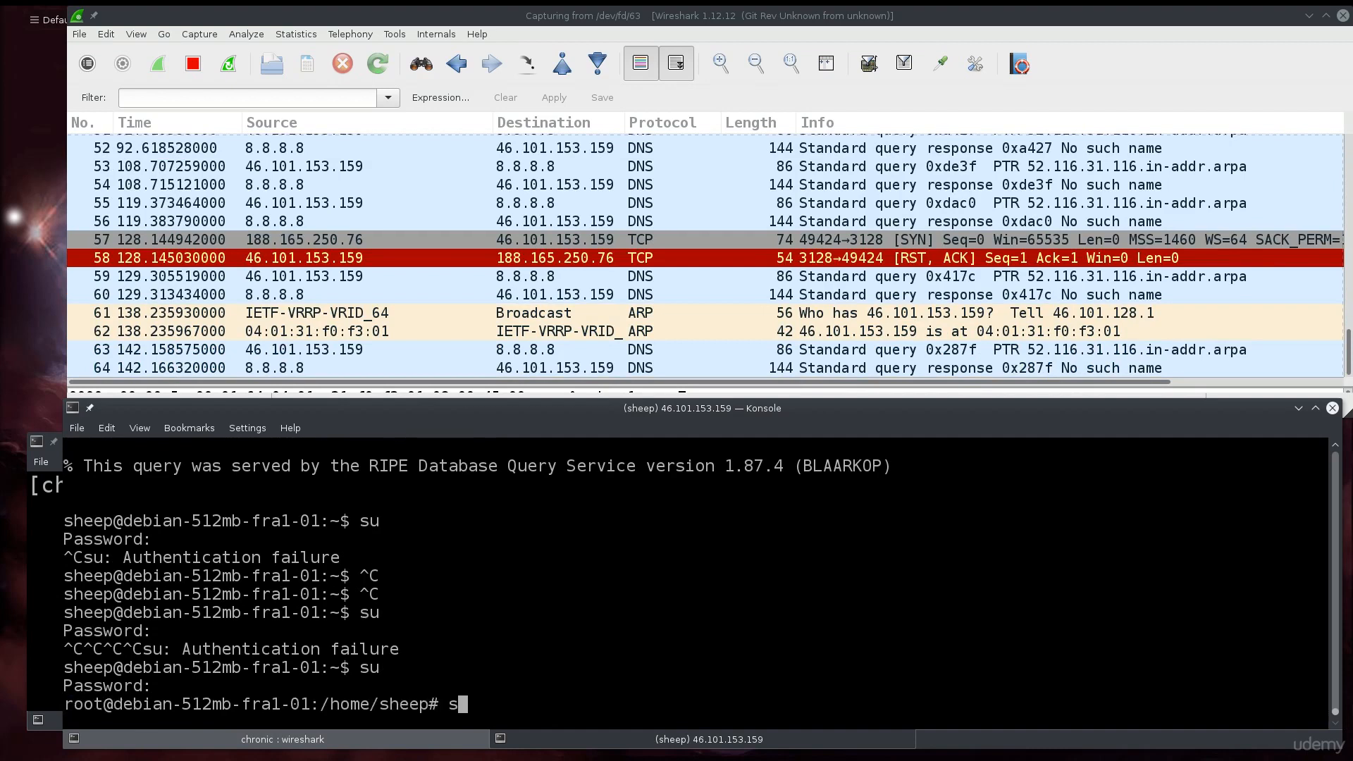
{"action": "type", "text": "ystemctl start"}
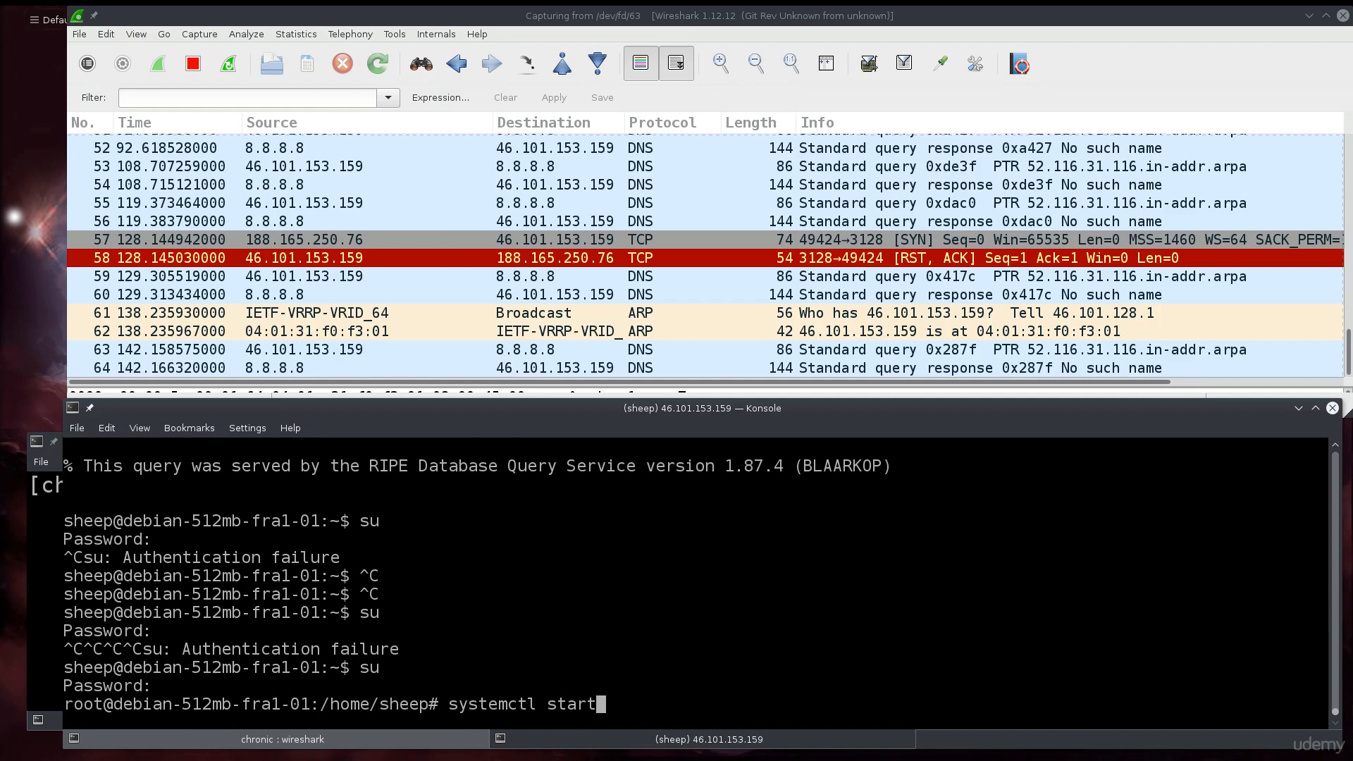
{"action": "key", "text": "BackSpace"}
{"action": "key", "text": "BackSpace"}
{"action": "key", "text": "BackSpace"}
{"action": "key", "text": "BackSpace"}
{"action": "key", "text": "BackSpace"}
{"action": "key", "text": "BackSpace"}
{"action": "key", "text": "BackSpace"}
{"action": "key", "text": "BackSpace"}
{"action": "key", "text": "BackSpace"}
{"action": "key", "text": "BackSpace"}
{"action": "key", "text": "BackSpace"}
{"action": "key", "text": "BackSpace"}
{"action": "key", "text": "BackSpace"}
{"action": "key", "text": "BackSpace"}
{"action": "key", "text": "BackSpace"}
{"action": "type", "text": "i"}
{"action": "type", "text": "ptabl"}
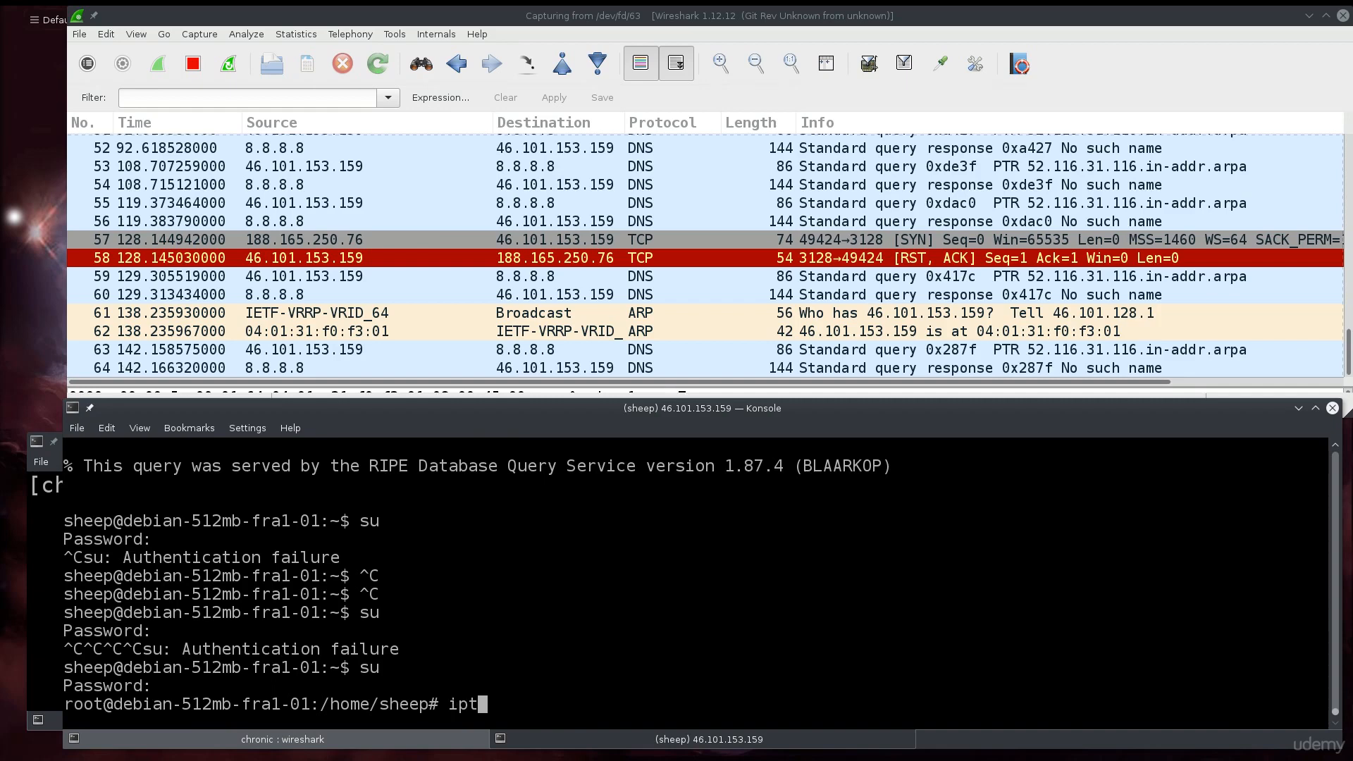
{"action": "type", "text": "-F"}
{"action": "key", "text": "BackSpace"}
{"action": "key", "text": "BackSpace"}
{"action": "key", "text": "BackSpace"}
{"action": "key", "text": "BackSpace"}
{"action": "key", "text": "BackSpace"}
{"action": "key", "text": "BackSpace"}
{"action": "key", "text": "BackSpace"}
{"action": "key", "text": "BackSpace"}
{"action": "key", "text": "BackSpace"}
{"action": "key", "text": "BackSpace"}
{"action": "key", "text": "BackSpace"}
Start squid3.service on the remote server with systemctl
{"action": "type", "text": "s"}
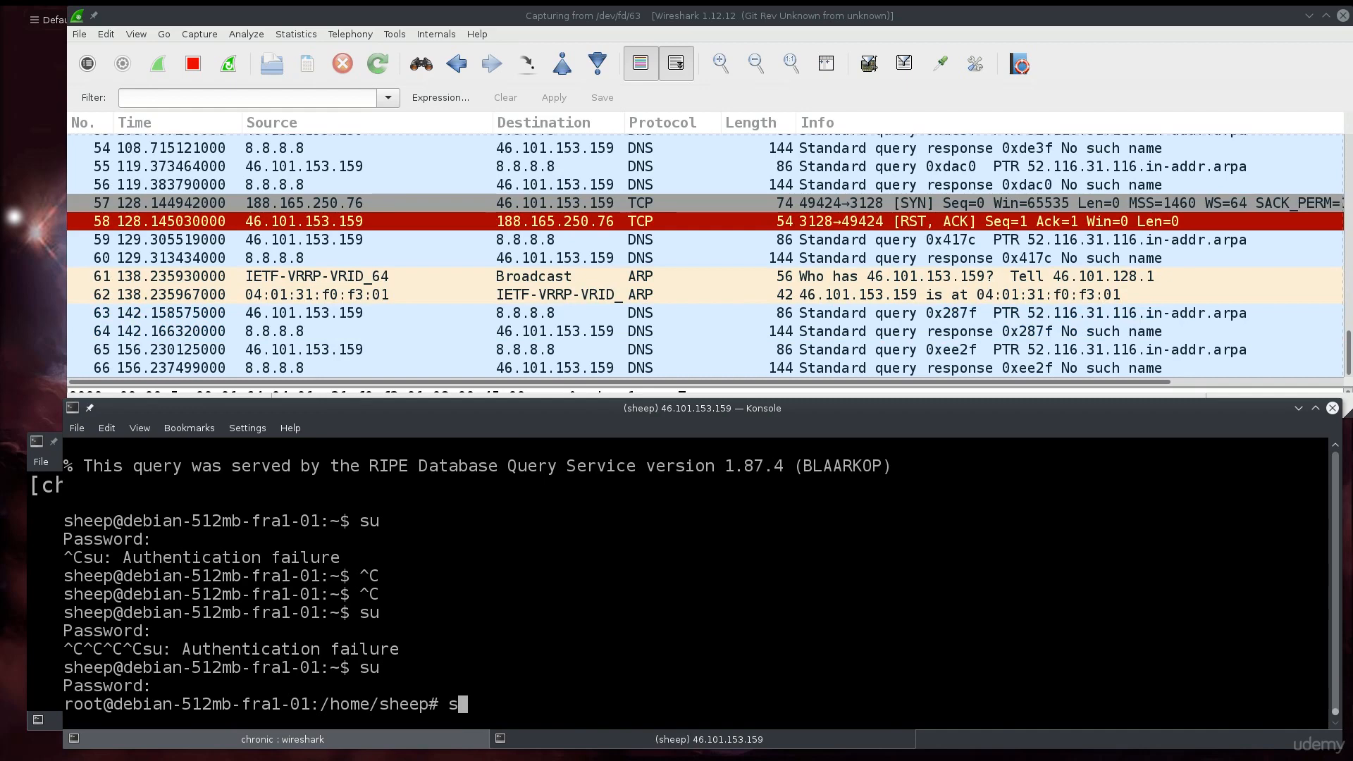
{"action": "type", "text": "ystemctl start squi"}
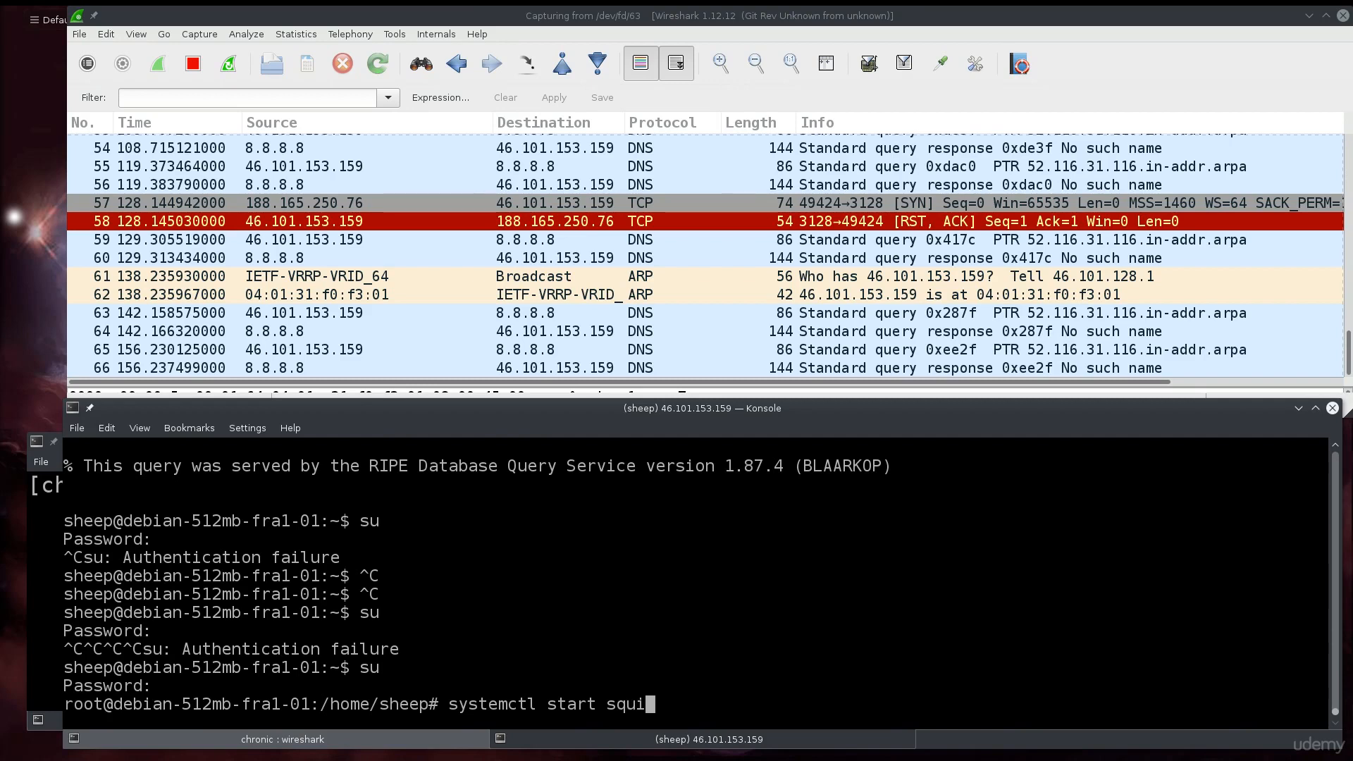
{"action": "key", "text": "Tab"}
{"action": "key", "text": "Return"}
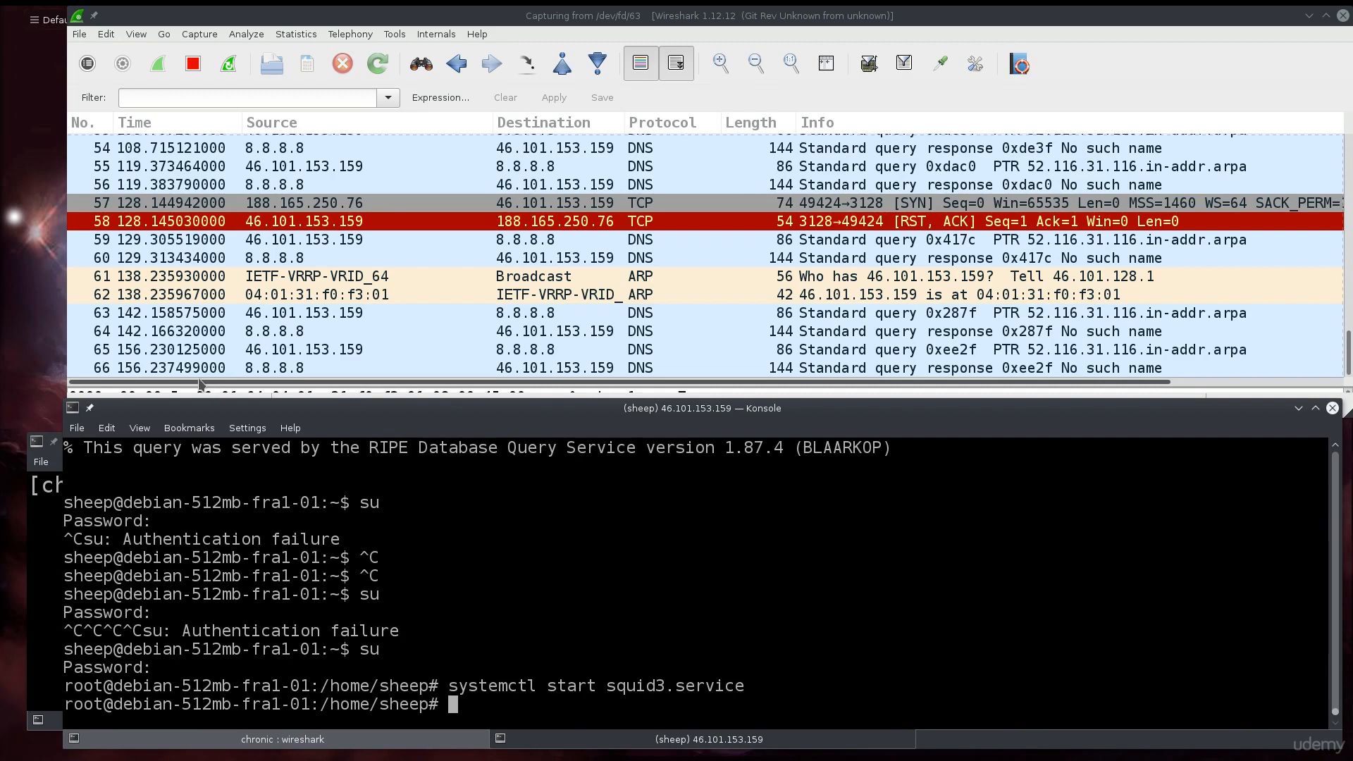
Bring the local Proxy terminal forward, check the proxy entries of /etc/proxychains.conf in vim, and quit without editing
{"action": "left_click", "coordinate": [41, 596]}
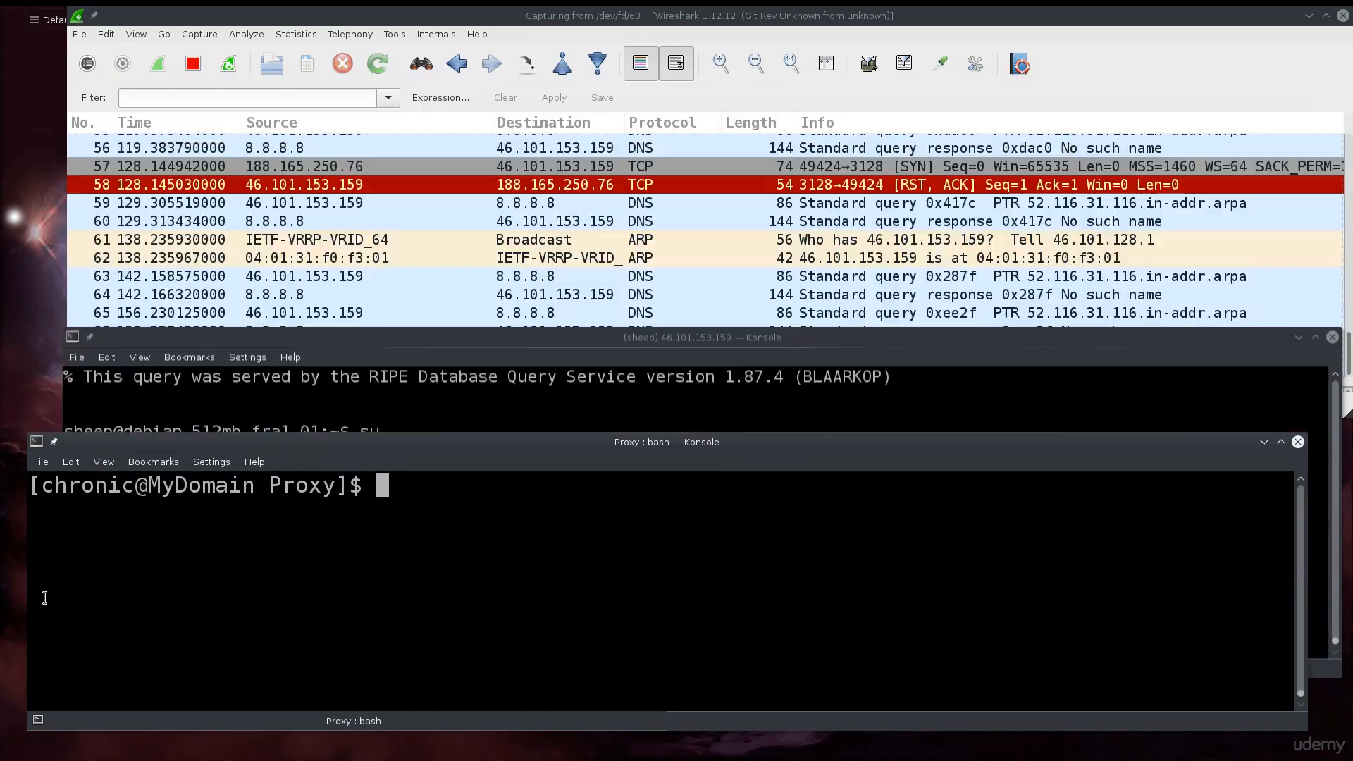
{"action": "left_click_drag", "start_coordinate": [448, 484], "coordinate": [513, 518]}
{"action": "type", "text": "vim /"}
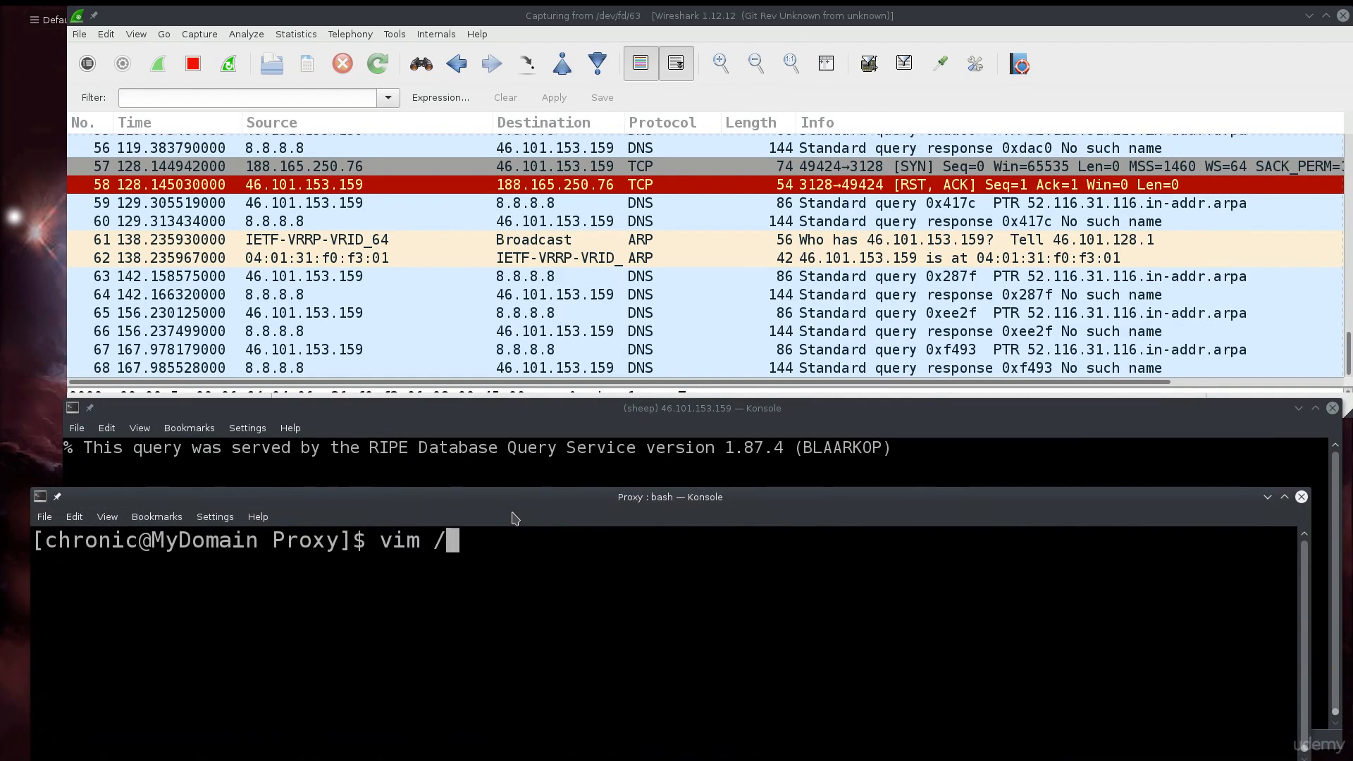
{"action": "type", "text": "etc/p"}
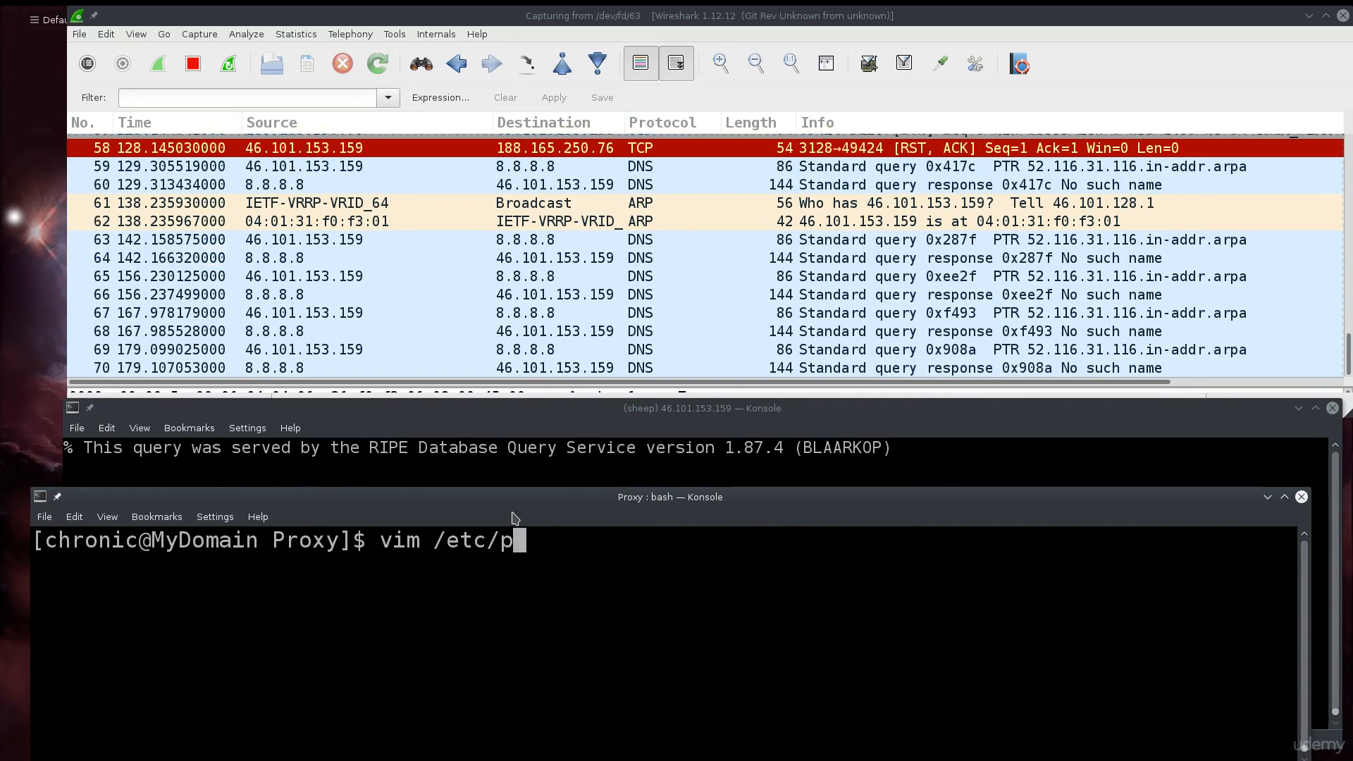
{"action": "type", "text": "rocychains.conf"}
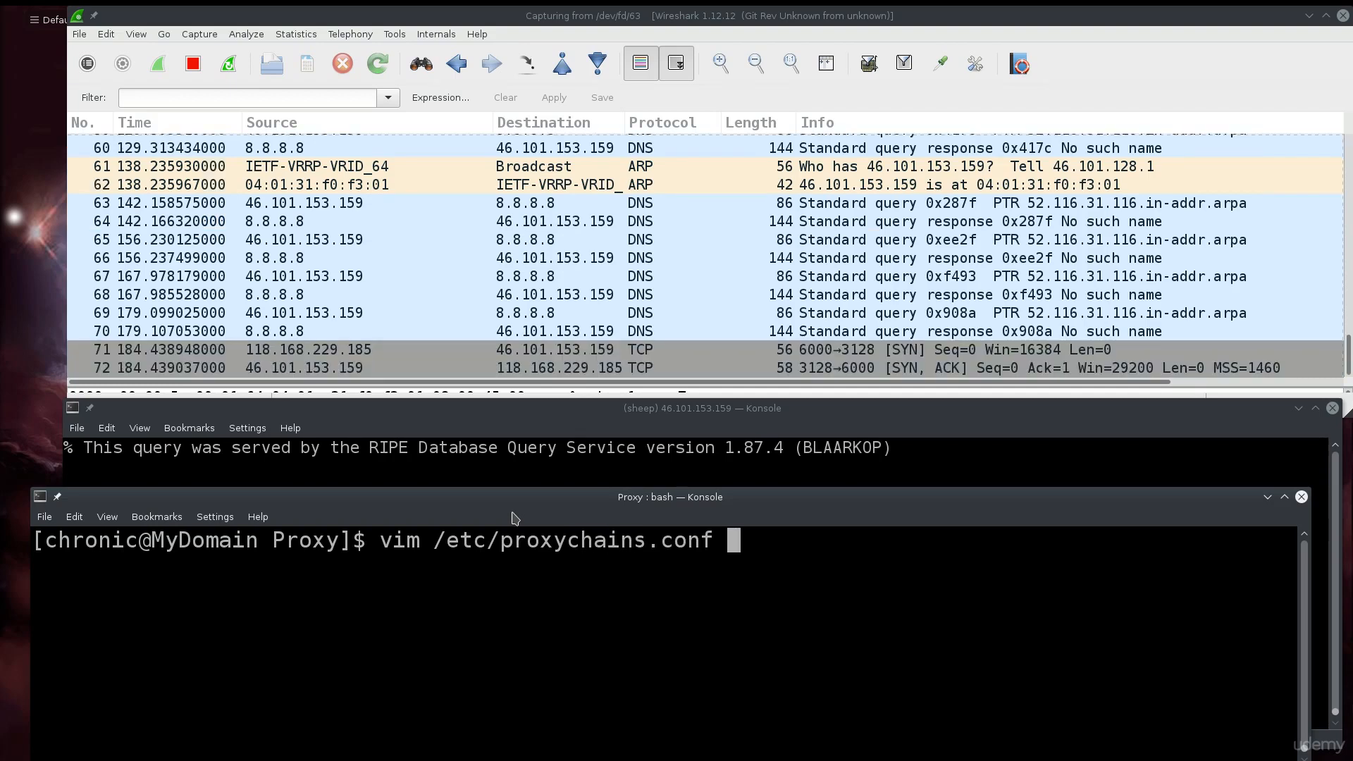
{"action": "key", "text": "Return"}
{"action": "type", "text": ":"}
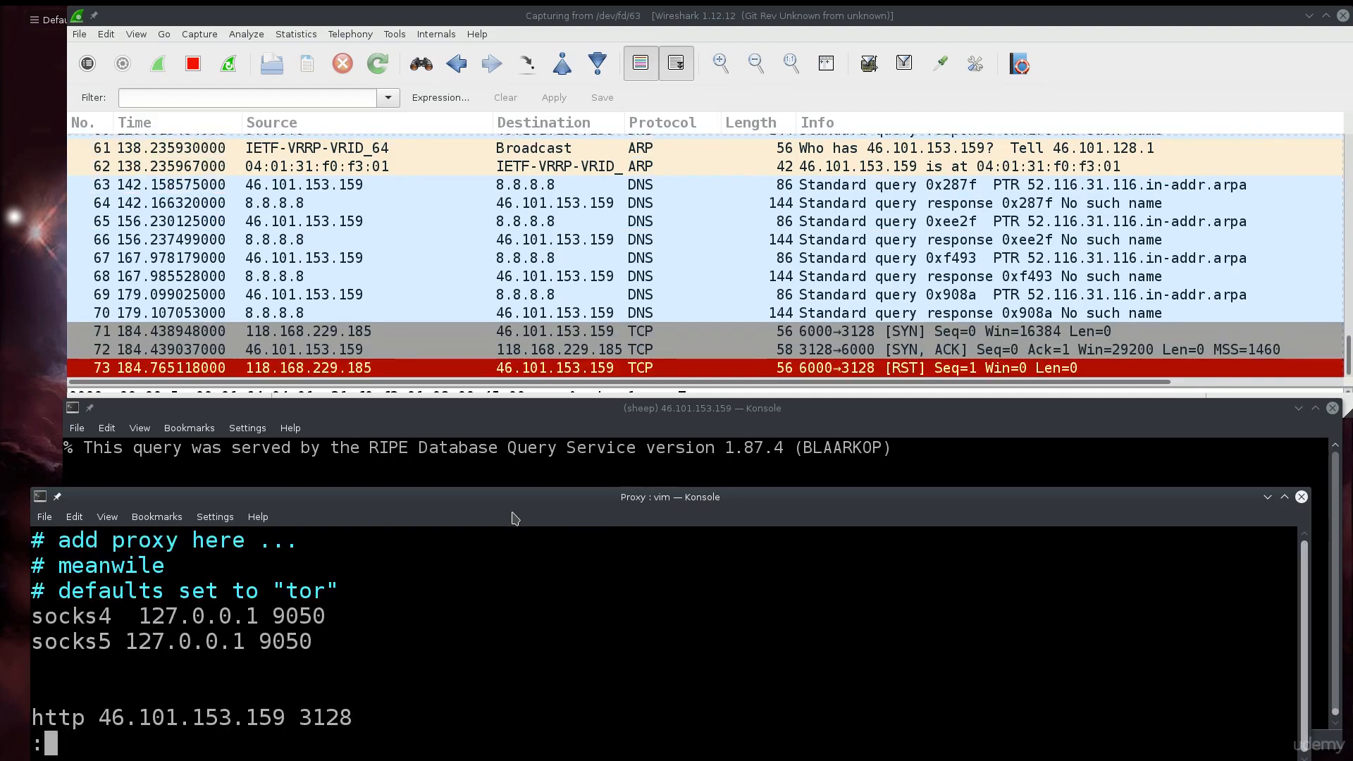
{"action": "type", "text": "q"}
{"action": "key", "text": "Return"}
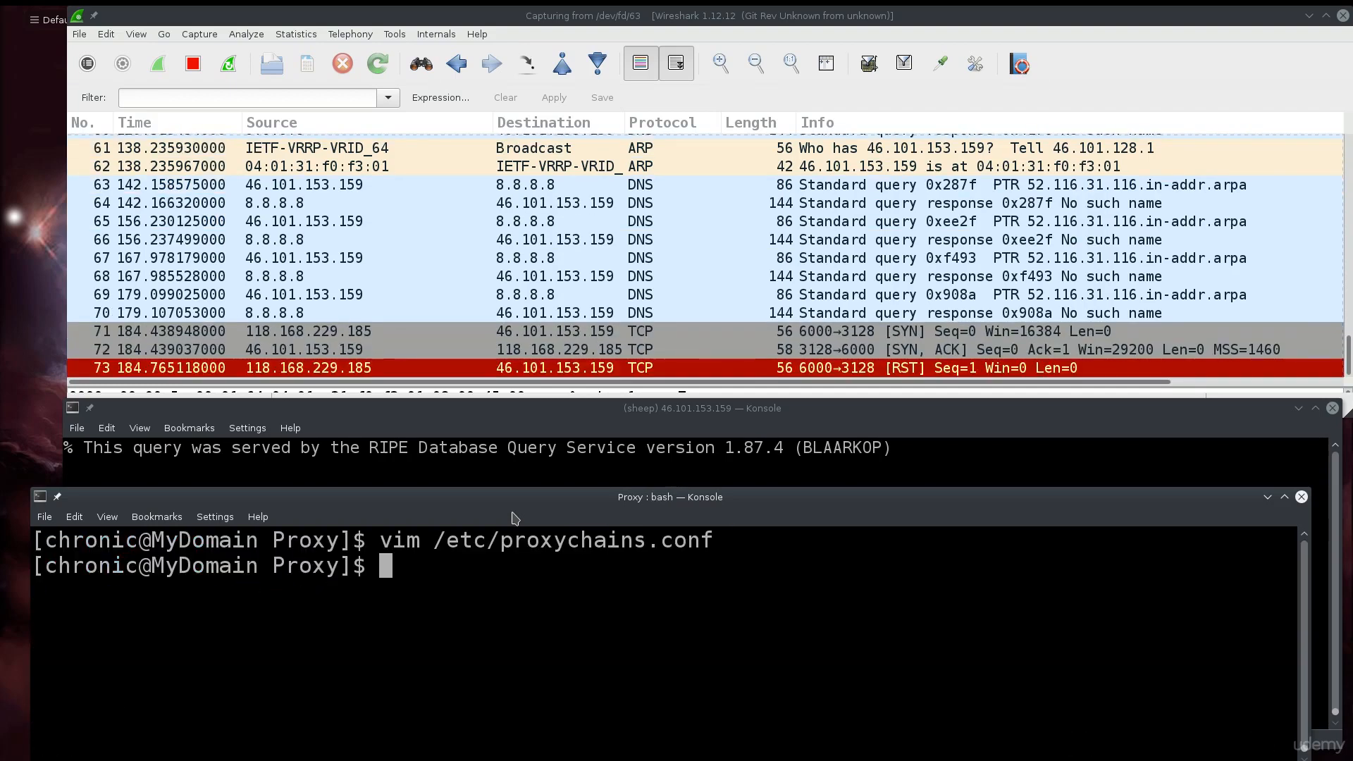
{"action": "type", "text": "firefox"}
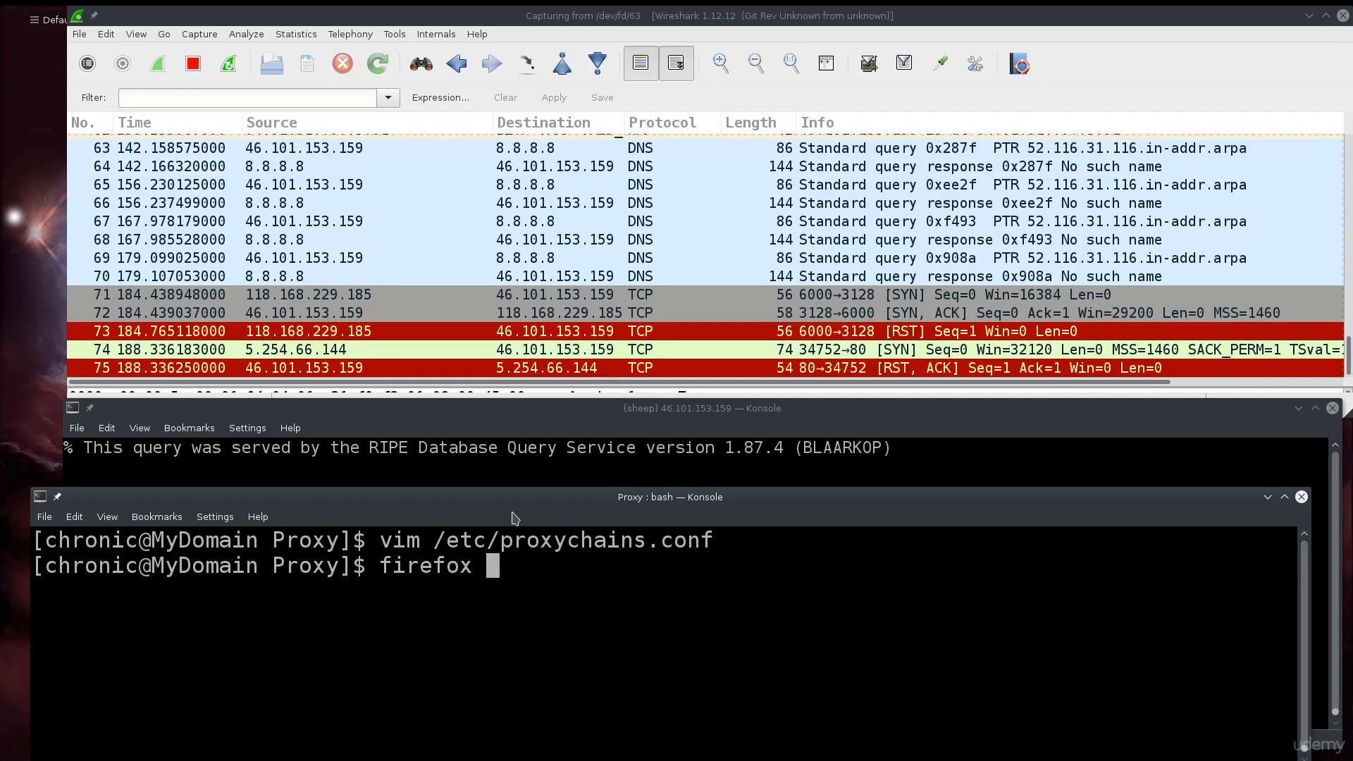
{"action": "key", "text": "BackSpace"}
{"action": "key", "text": "BackSpace"}
{"action": "key", "text": "BackSpace"}
{"action": "key", "text": "BackSpace"}
{"action": "key", "text": "BackSpace"}
{"action": "key", "text": "BackSpace"}
{"action": "key", "text": "BackSpace"}
{"action": "key", "text": "BackSpace"}
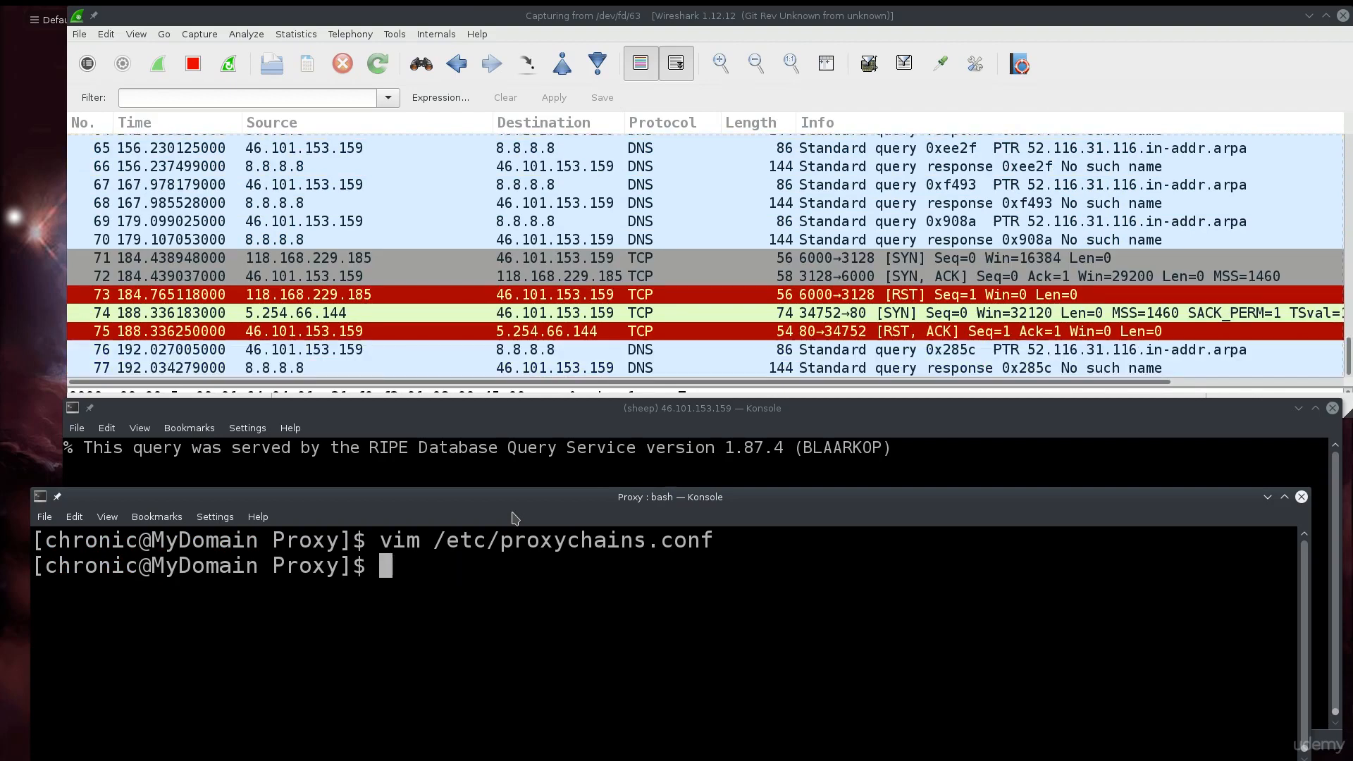
Try to launch Firefox from the local terminal with proxychains firefox
{"action": "type", "text": "proxych"}
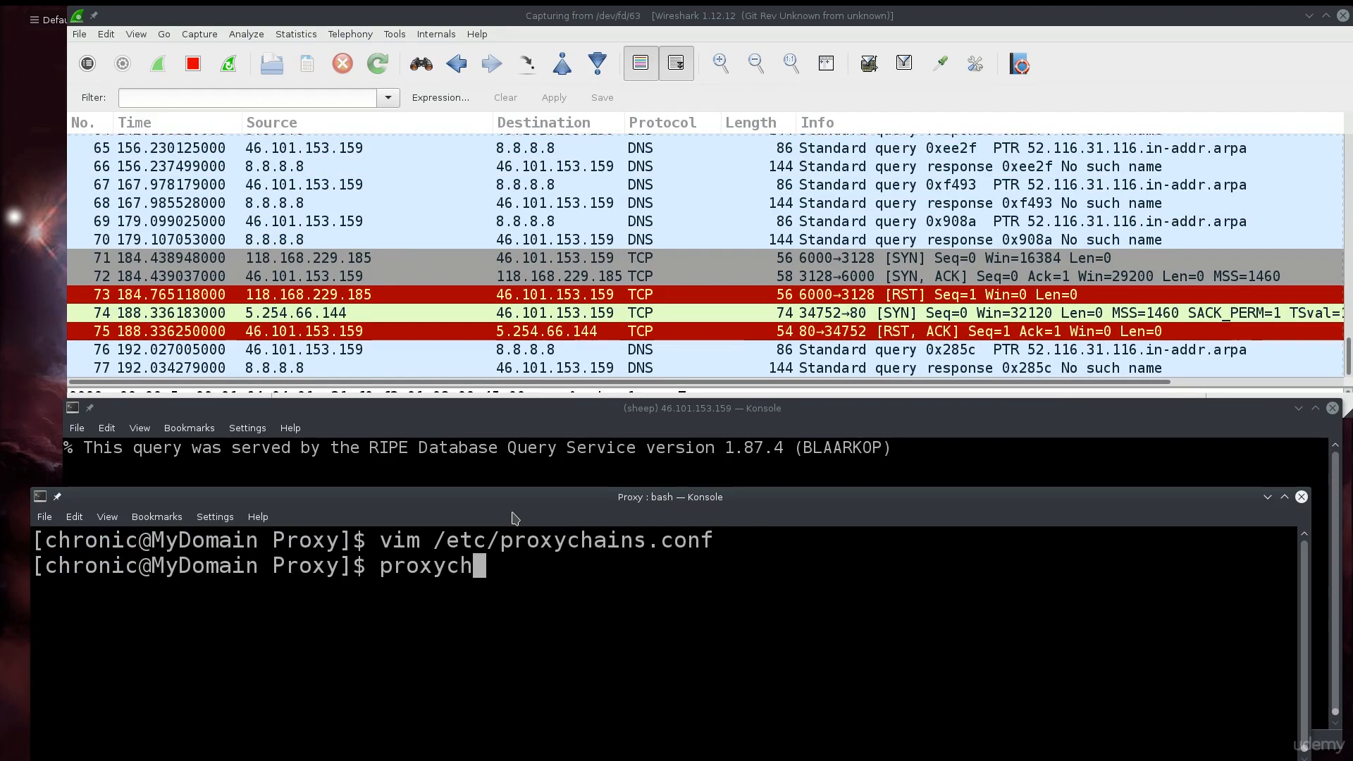
{"action": "type", "text": "ains firefox"}
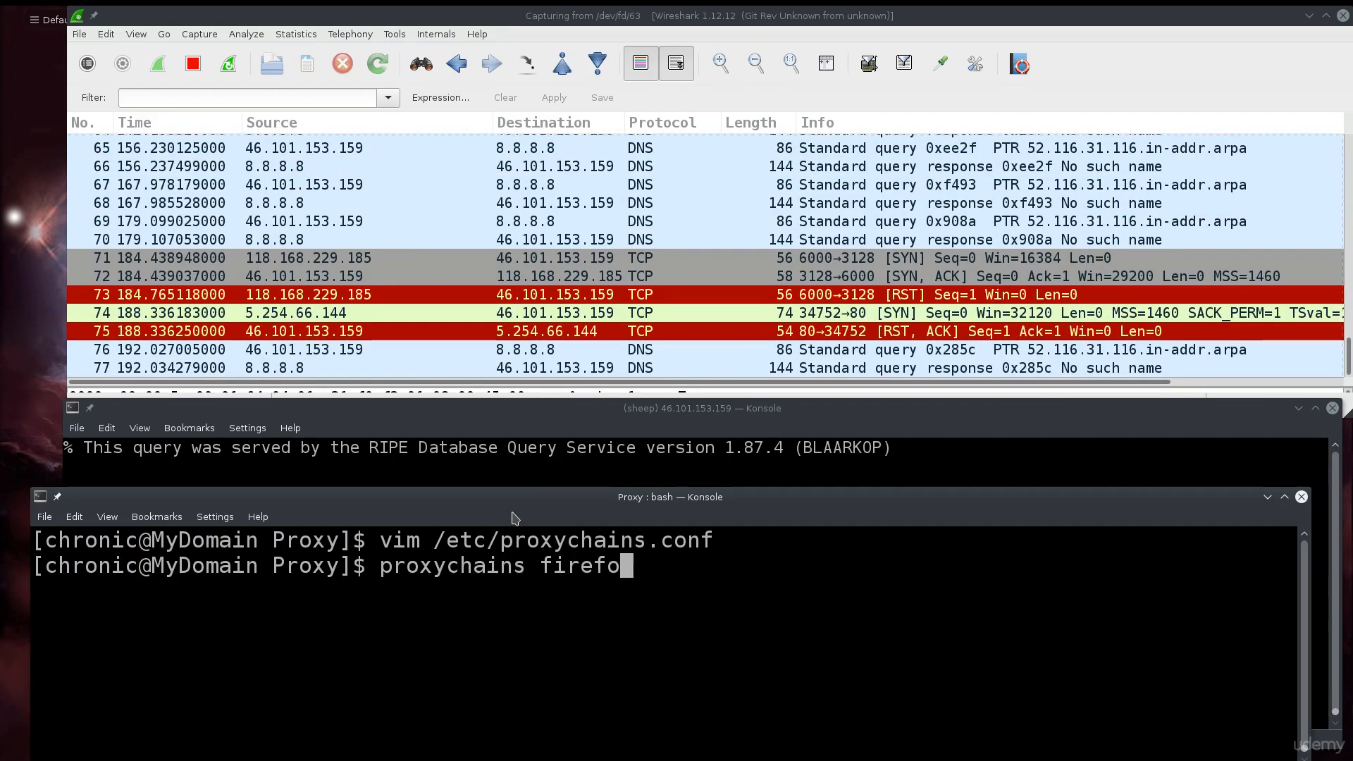
{"action": "key", "text": "Return"}
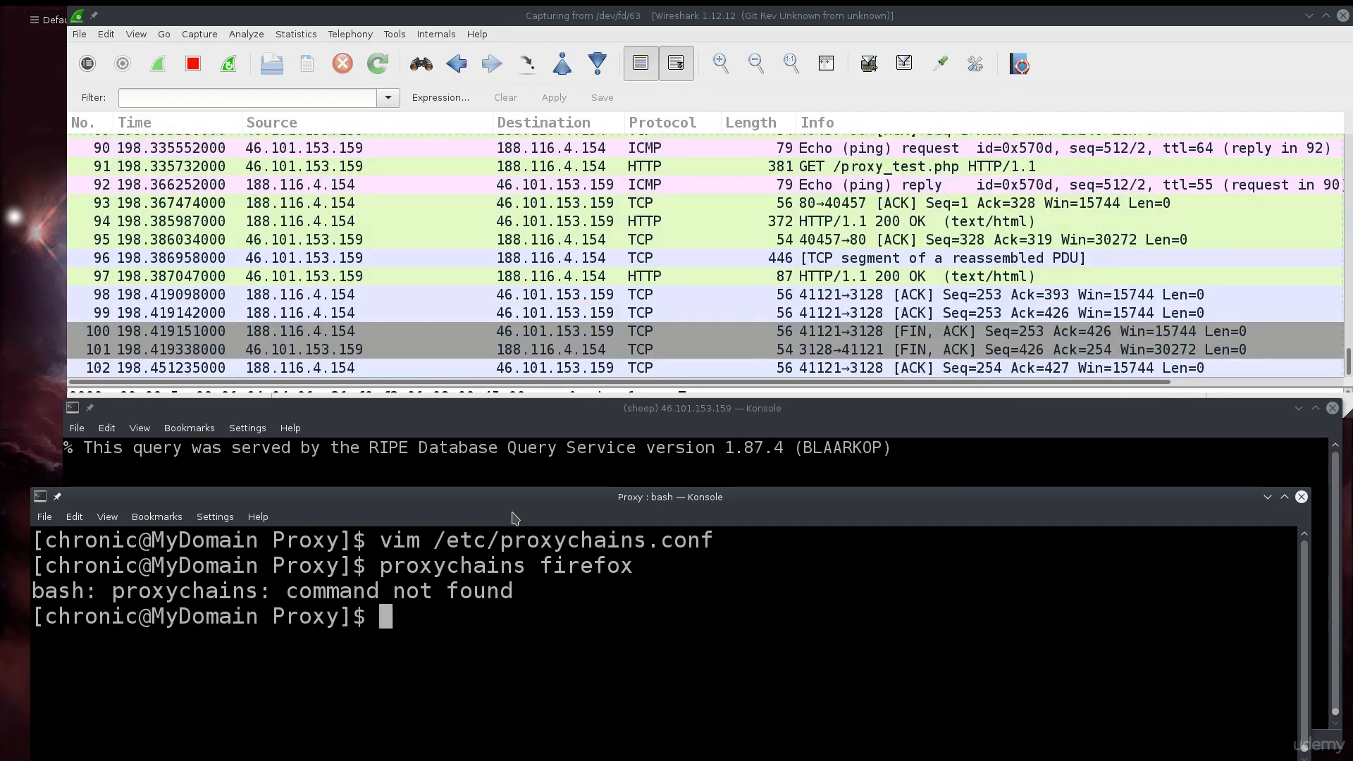
Launch Firefox through the proxy by running proxychains4 firefox in the local terminal
{"action": "type", "text": "prox"}
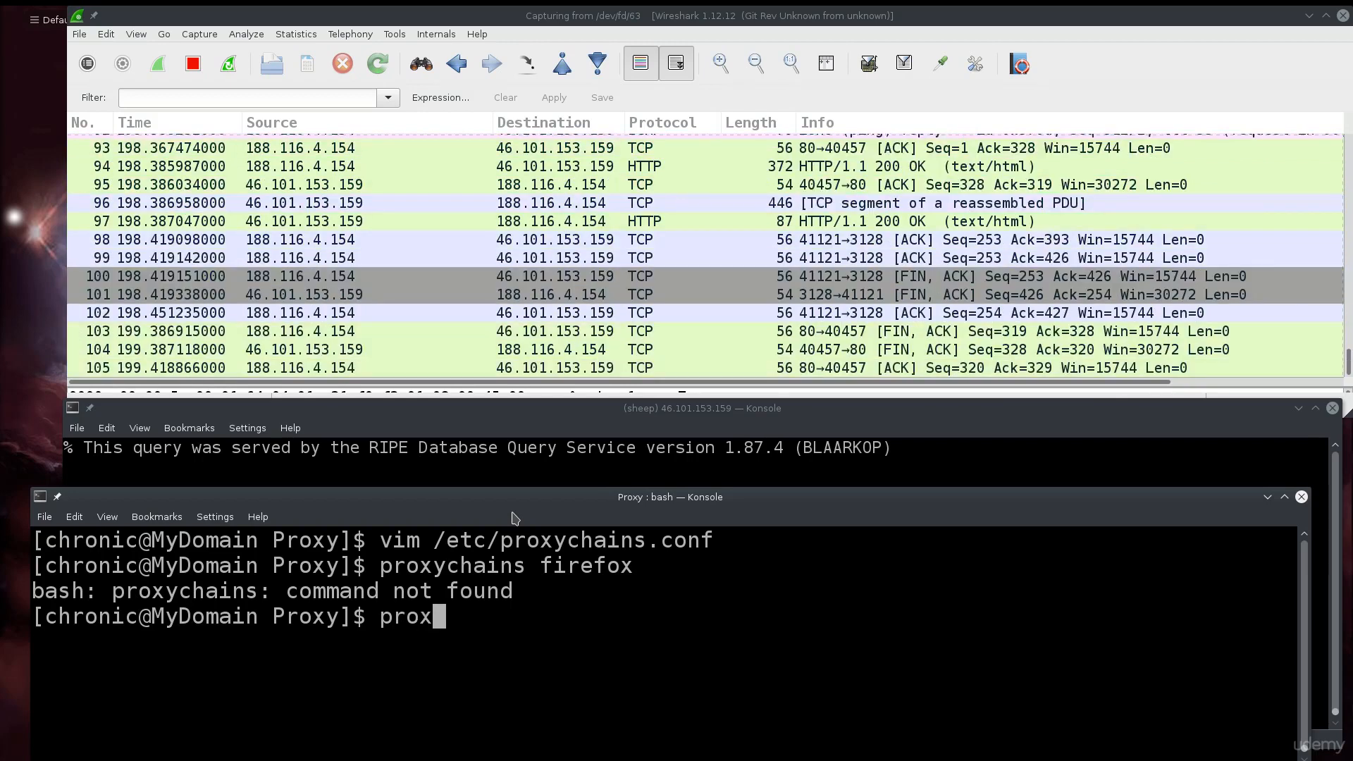
{"action": "key", "text": "Tab"}
{"action": "type", "text": "fire"}
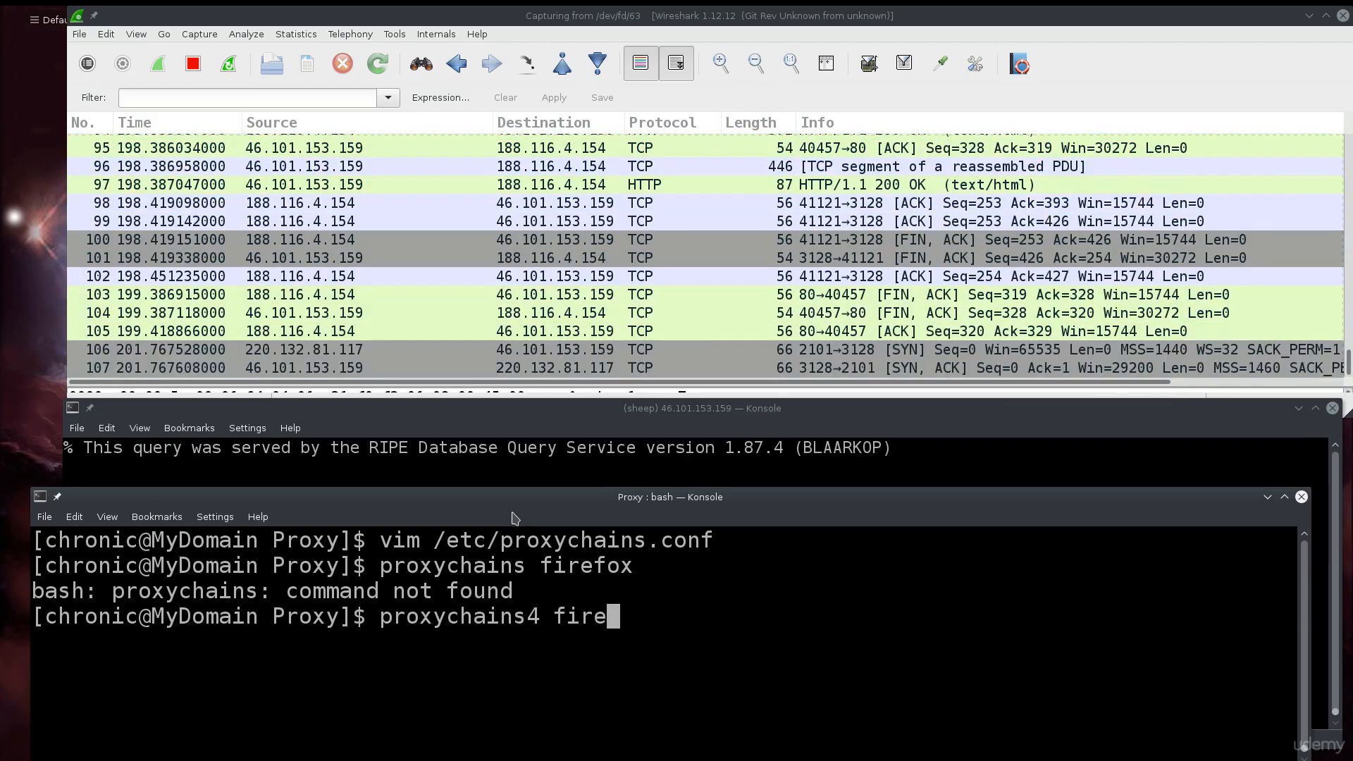
{"action": "type", "text": "fox"}
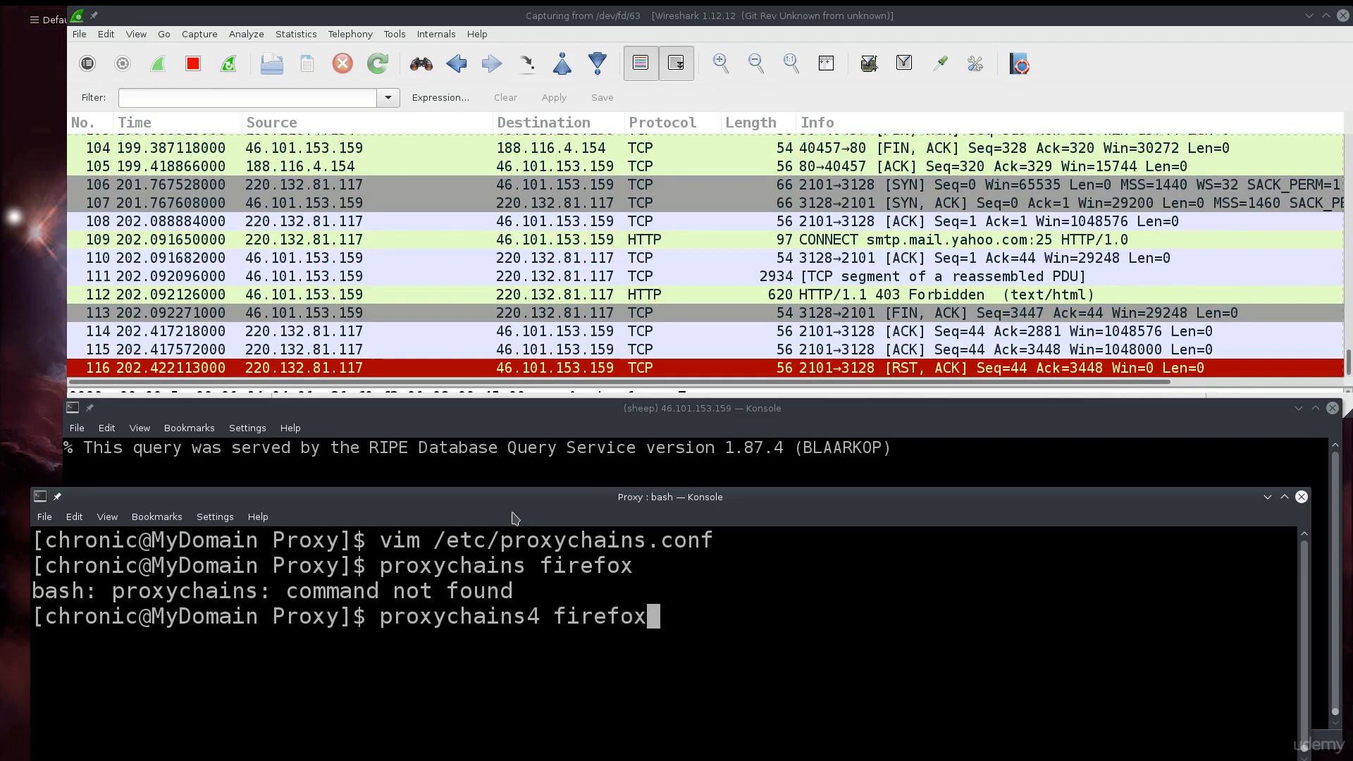
{"action": "key", "text": "Return"}
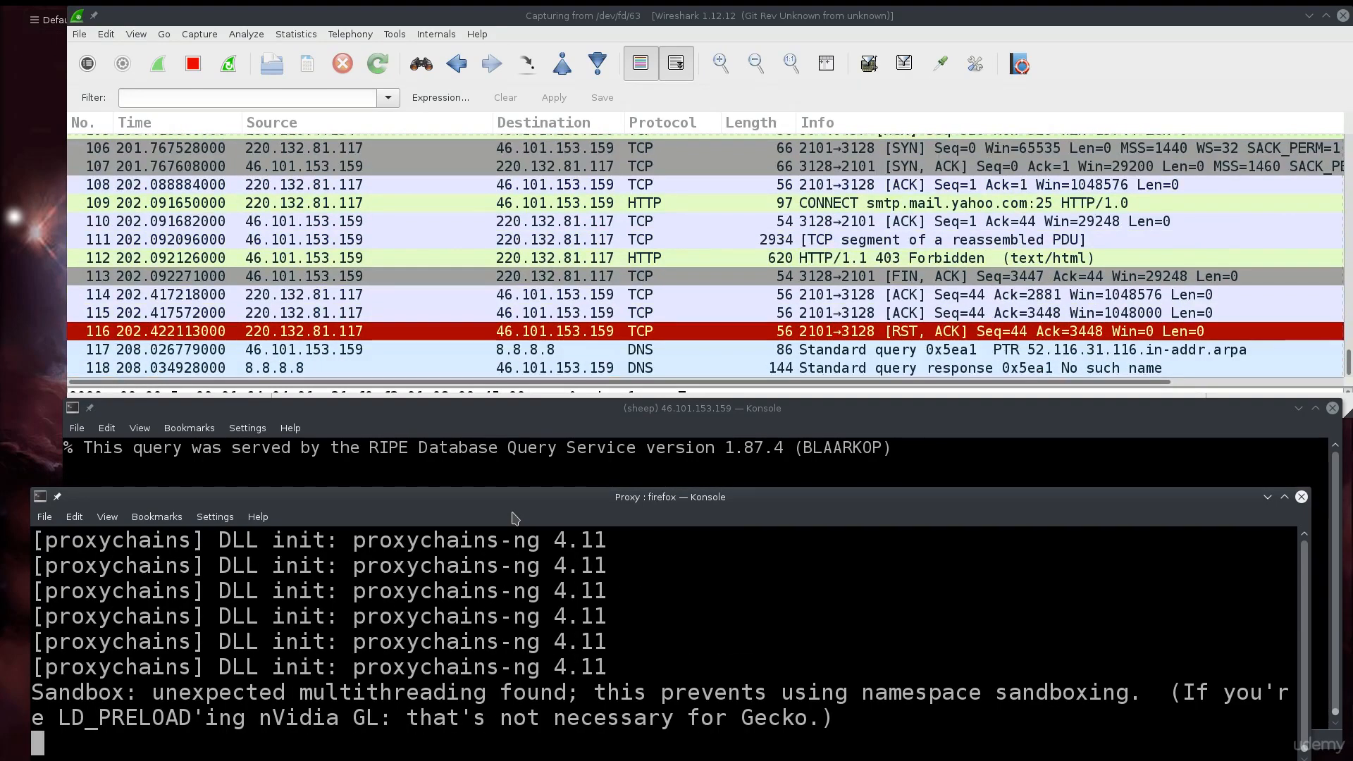
Rearrange the local terminal and Firefox windows so the Wireshark packet list can be seen
{"action": "left_click_drag", "start_coordinate": [531, 512], "coordinate": [499, 433]}
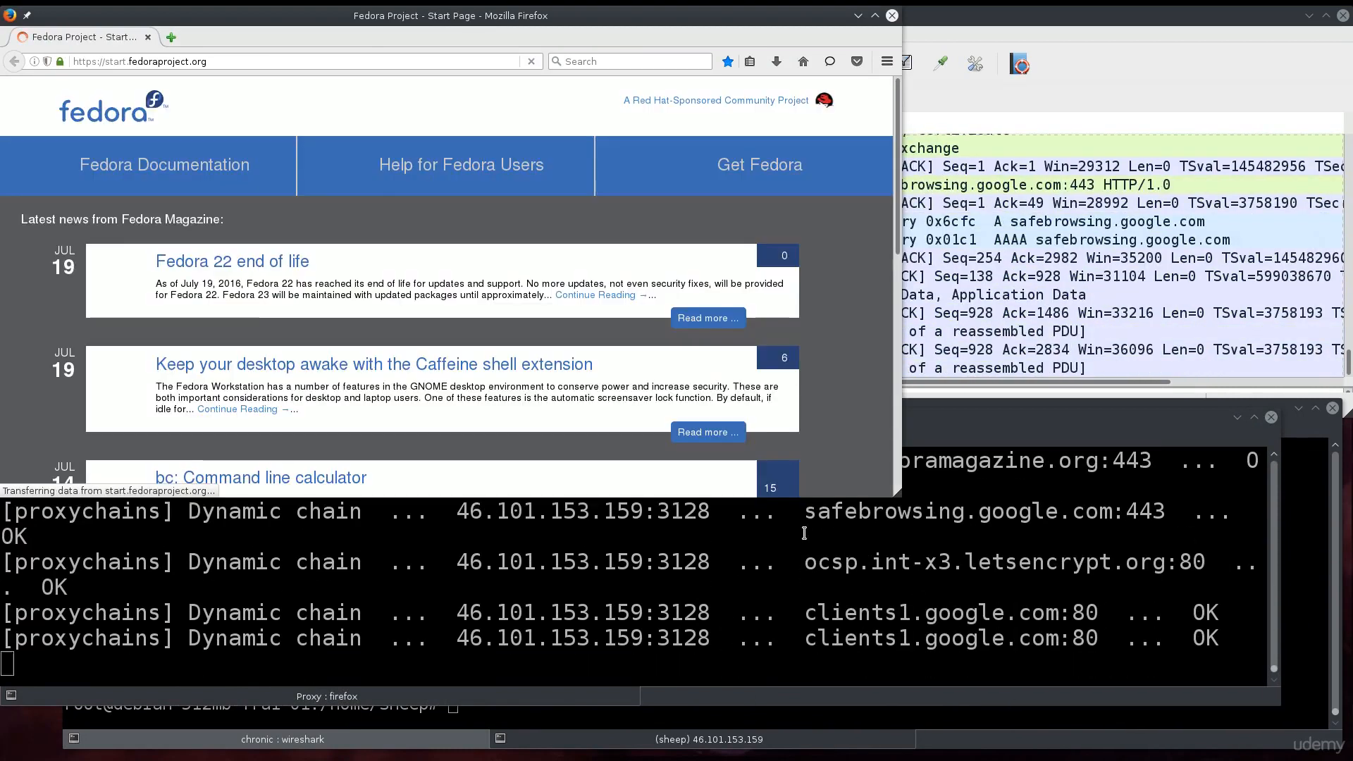
{"action": "left_click_drag", "start_coordinate": [538, 22], "coordinate": [760, 319]}
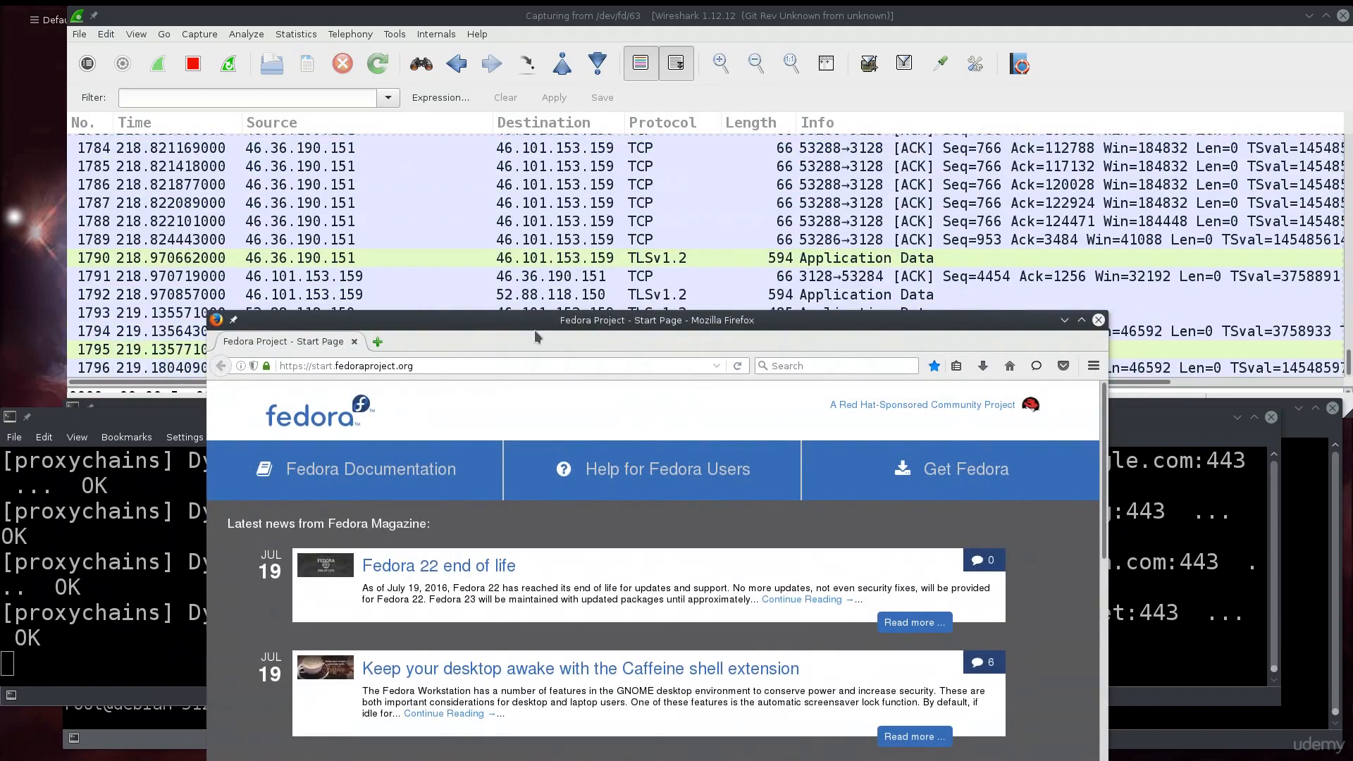
{"action": "left_click_drag", "start_coordinate": [617, 322], "coordinate": [433, 293]}
Bring Wireshark to the front, maximise its window and make the packet list pane taller
{"action": "left_click", "coordinate": [423, 185]}
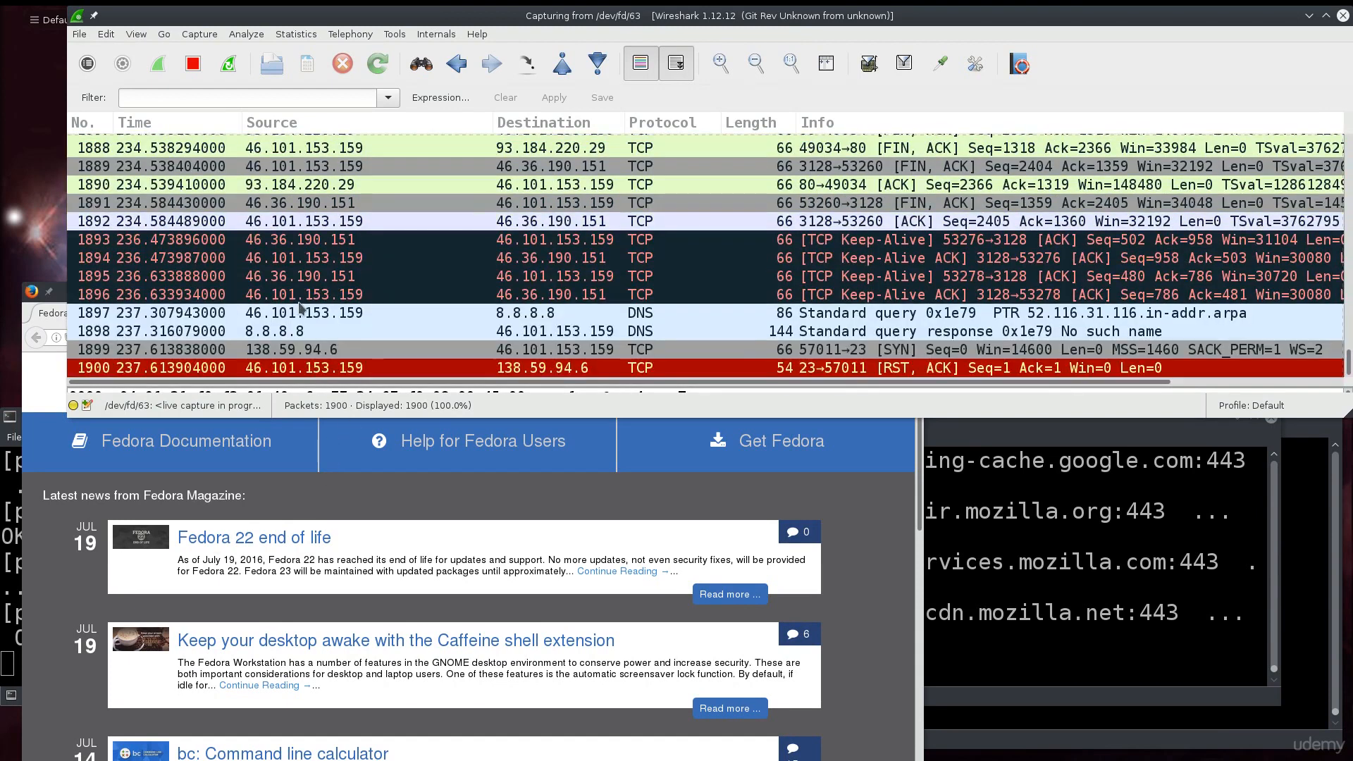
{"action": "double_click", "coordinate": [696, 21]}
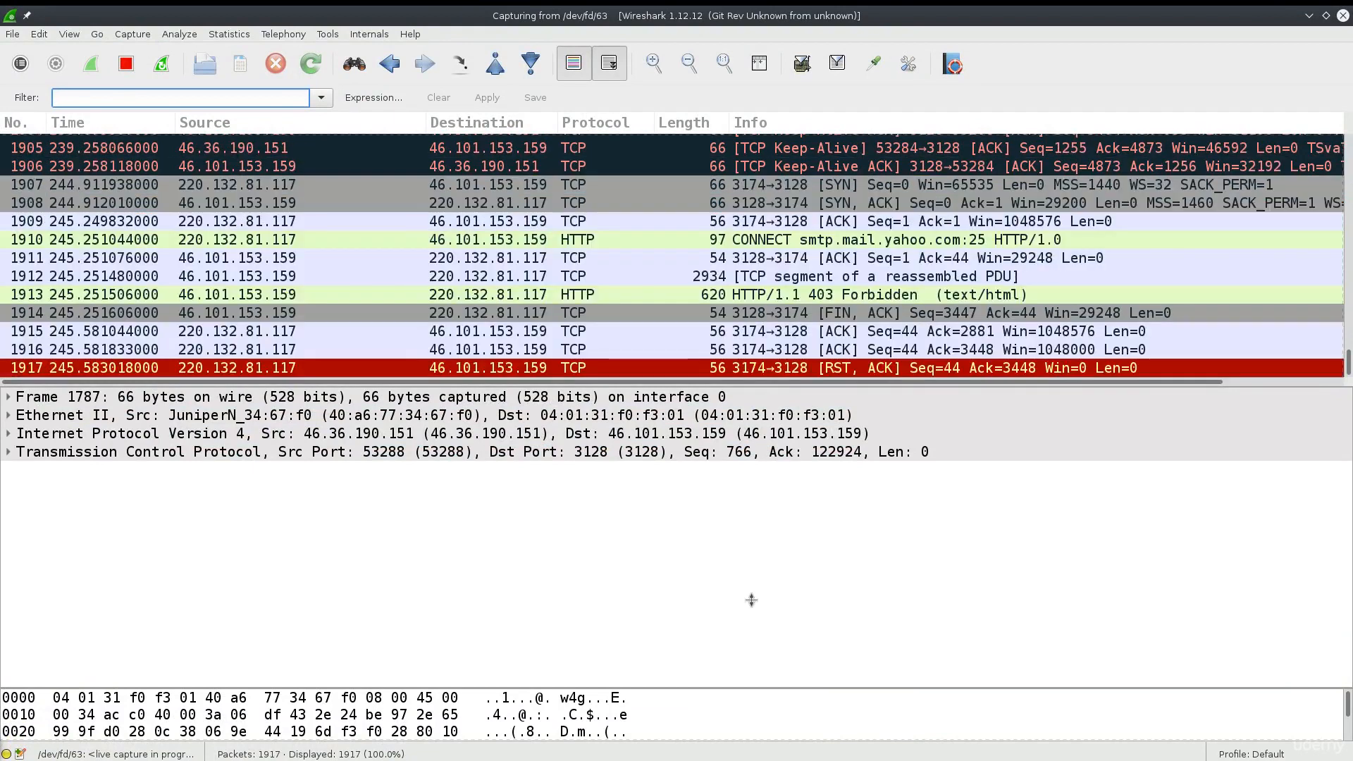
{"action": "left_click_drag", "start_coordinate": [781, 389], "coordinate": [733, 564]}
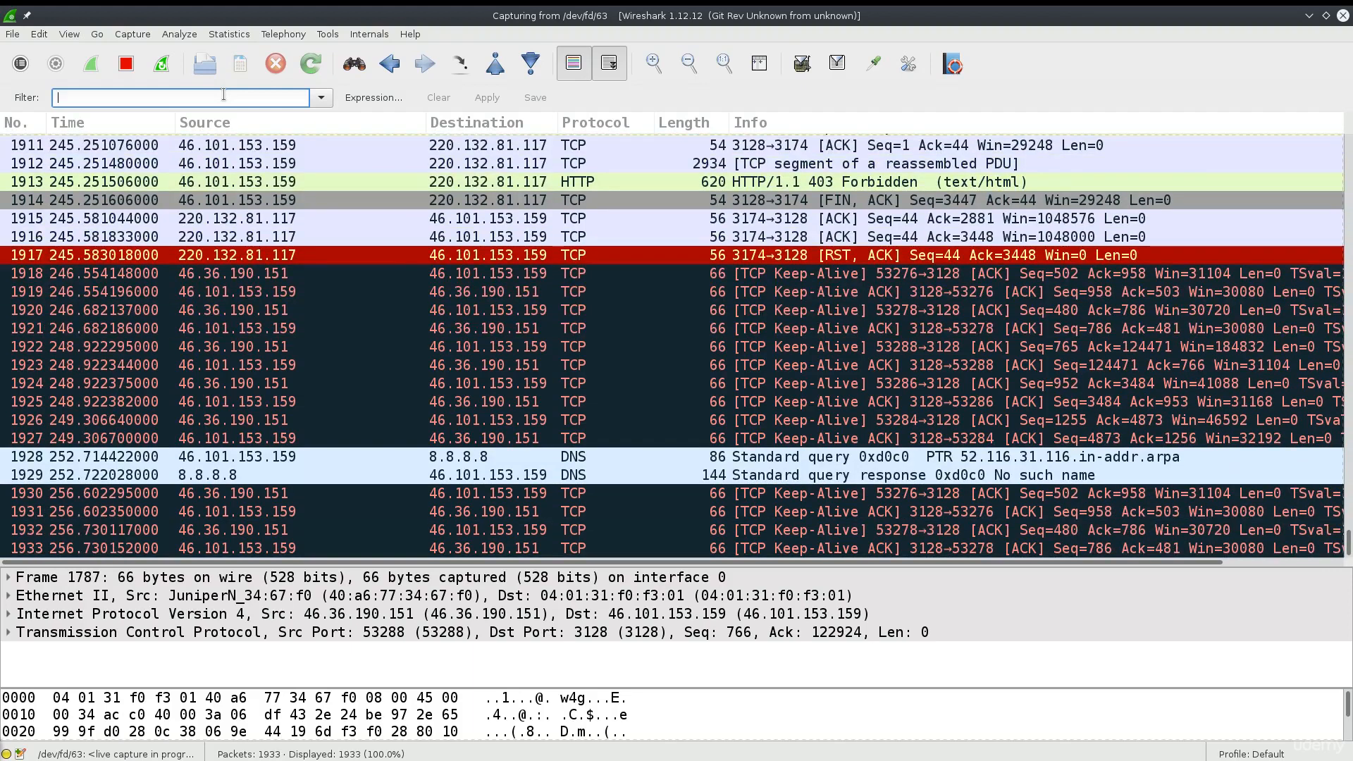
Enter the Wireshark display filter expression tcp.port == 80 || tcp.port == 443
{"action": "type", "text": "tcp"}
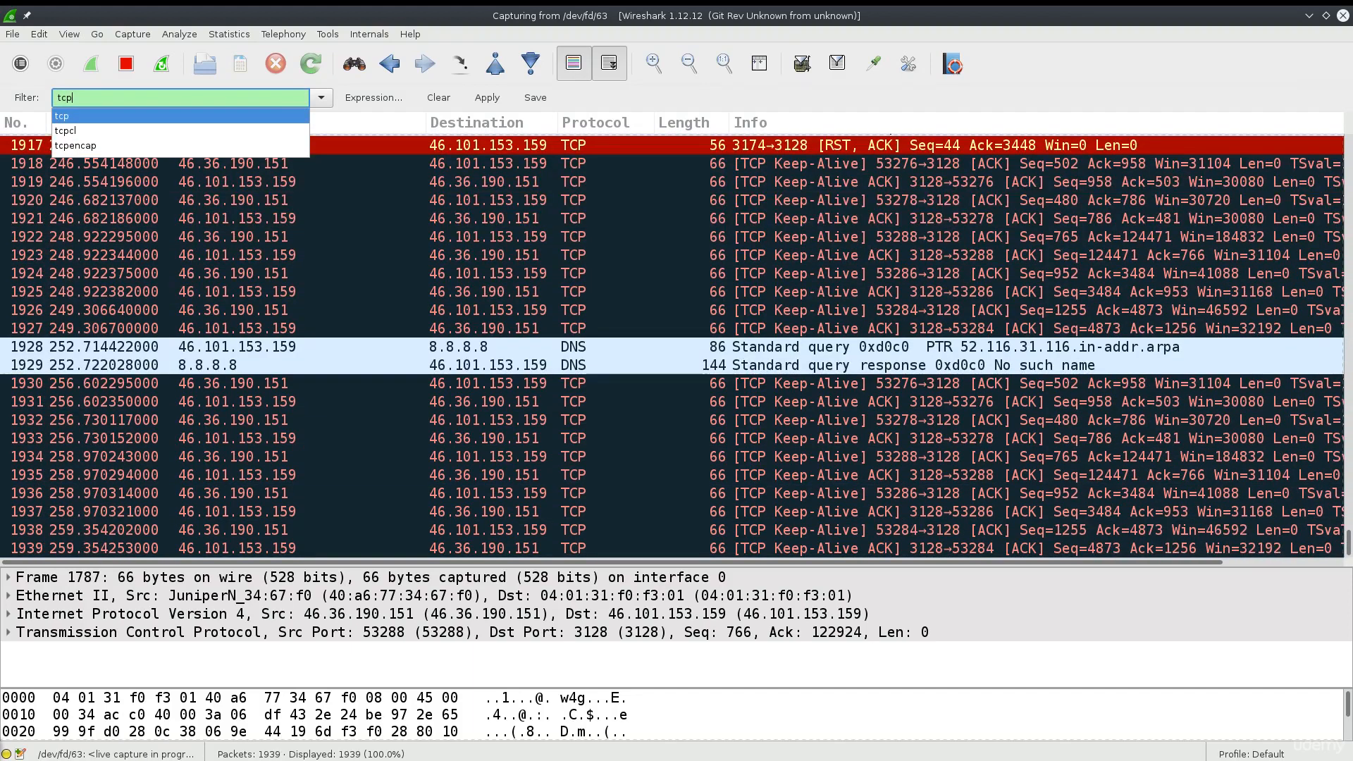
{"action": "type", "text": ".port"}
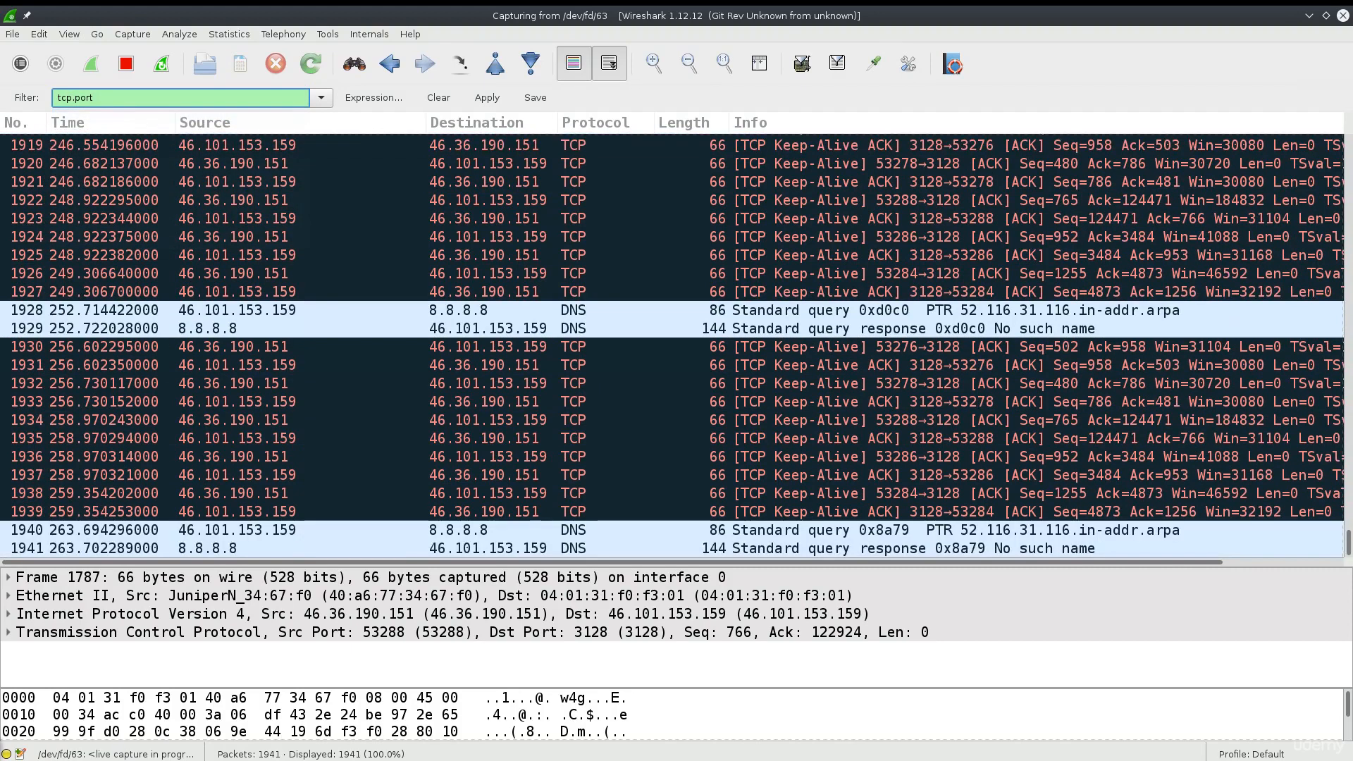
{"action": "type", "text": " == 80"}
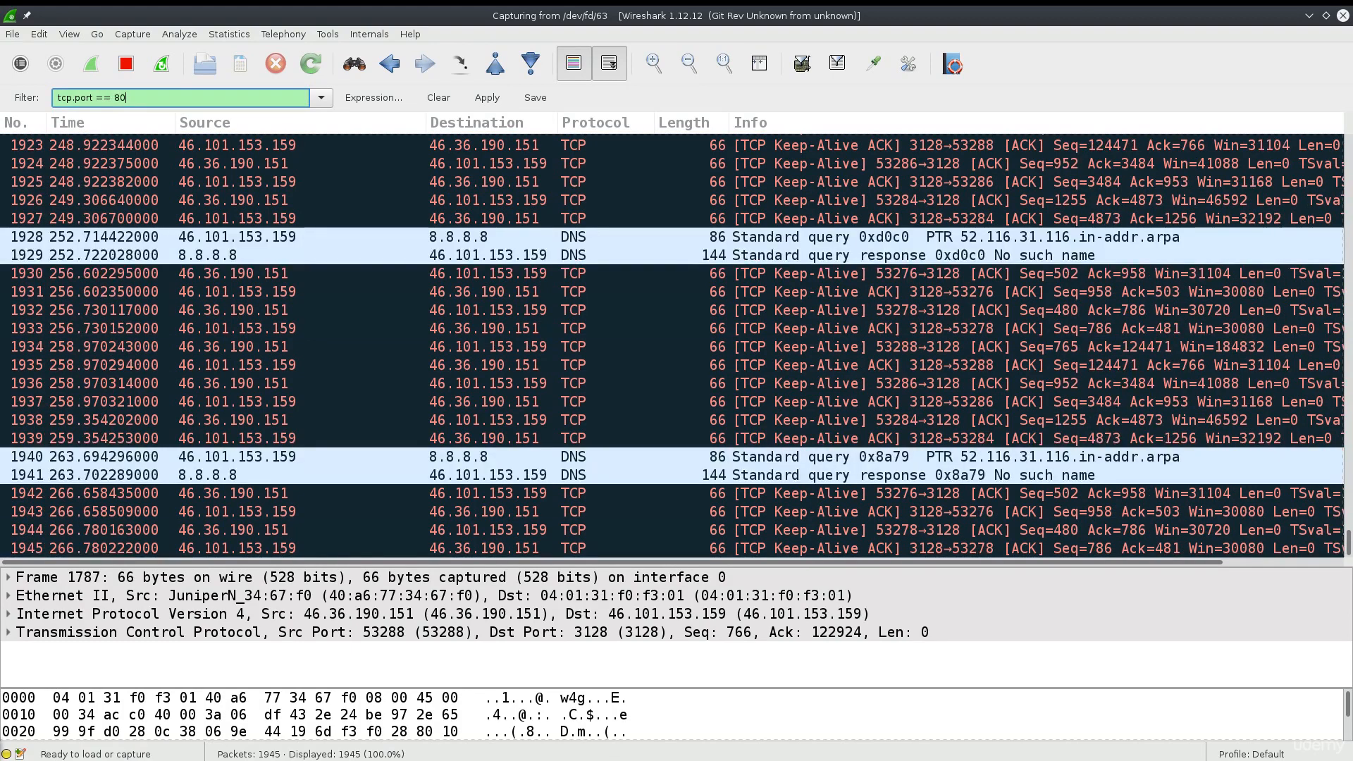
{"action": "type", "text": " ||"}
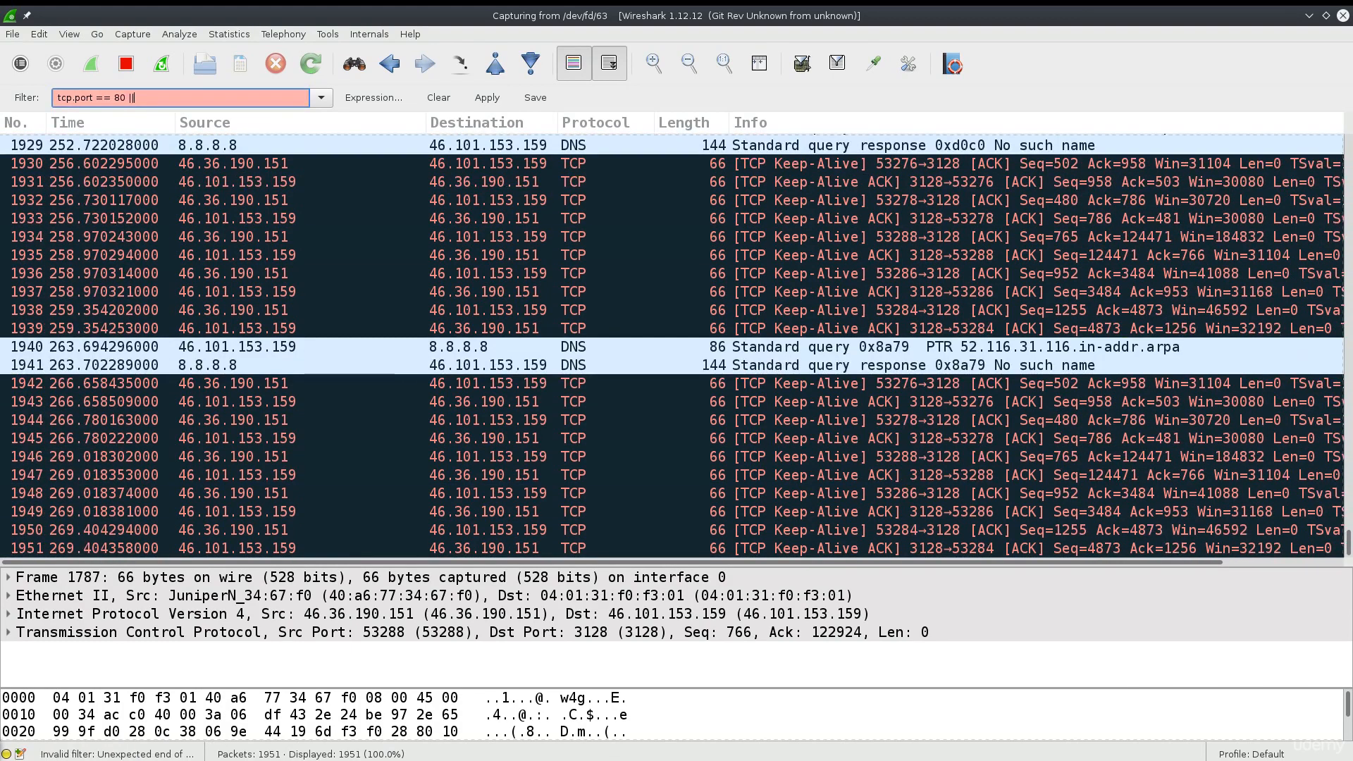
{"action": "type", "text": " tcp.port"}
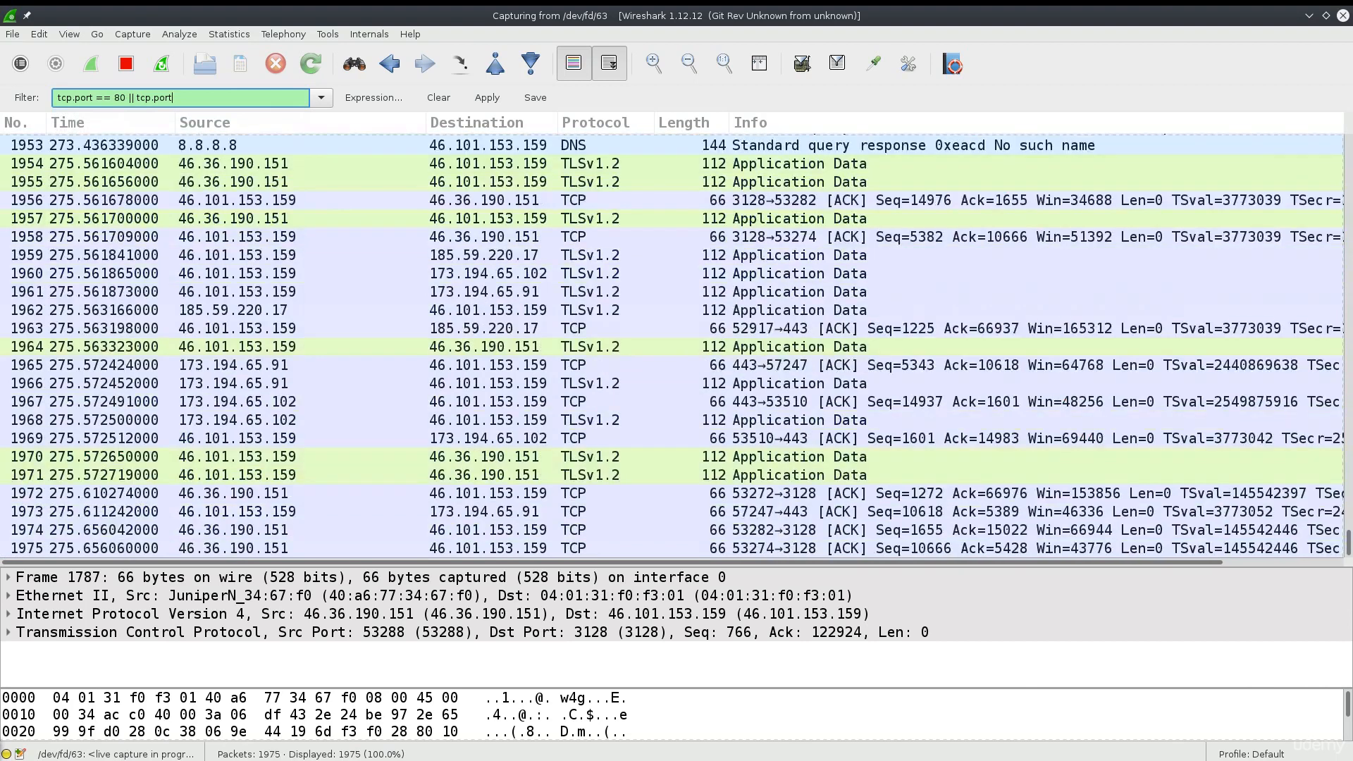
{"action": "type", "text": " 443"}
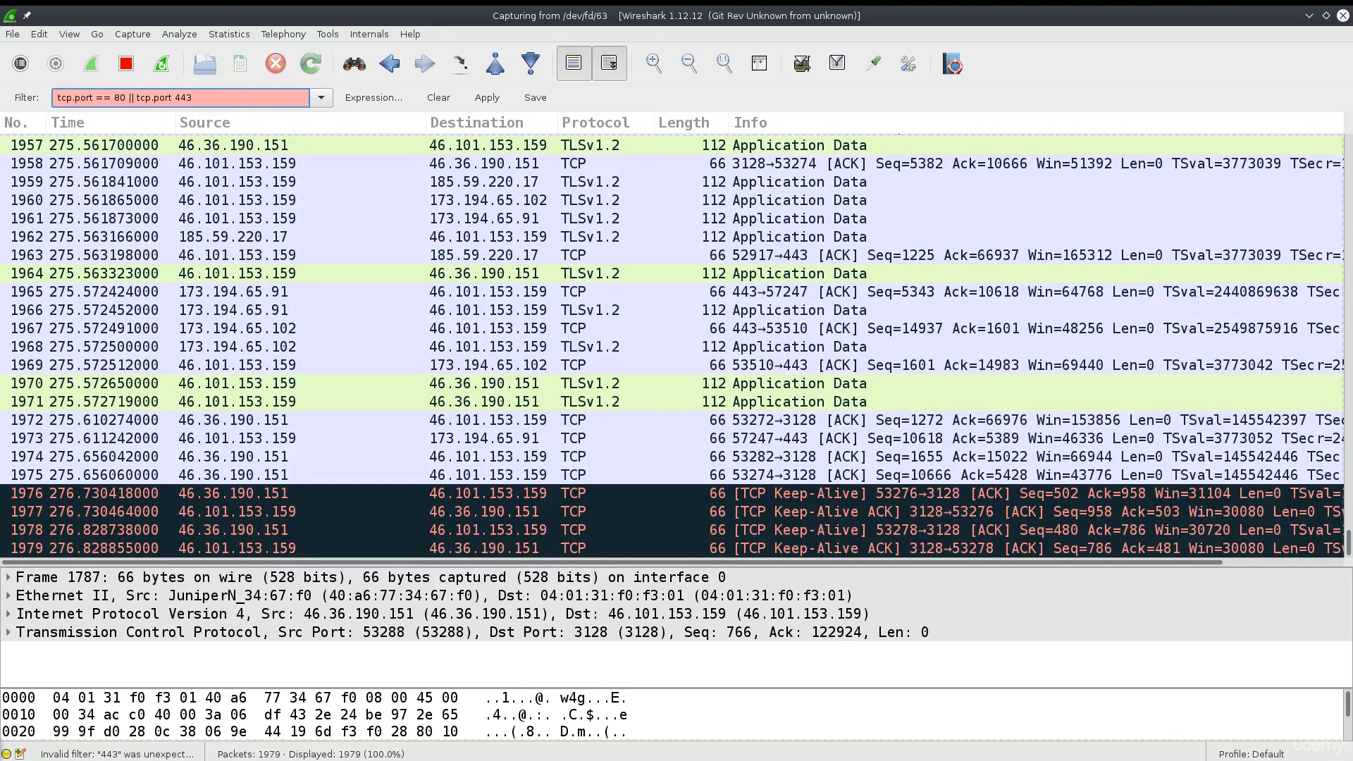
{"action": "key", "text": "BackSpace"}
{"action": "key", "text": "BackSpace"}
{"action": "key", "text": "BackSpace"}
{"action": "type", "text": "== "}
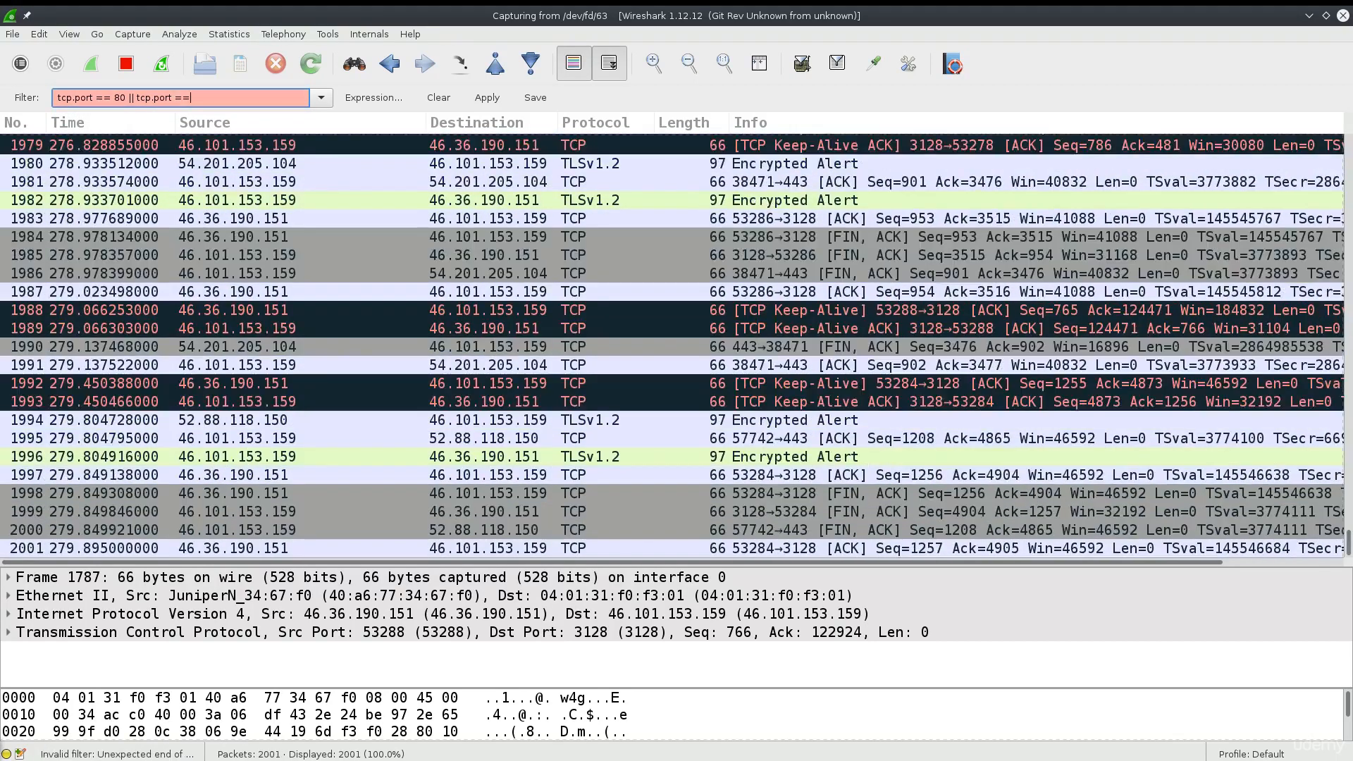
{"action": "type", "text": "443"}
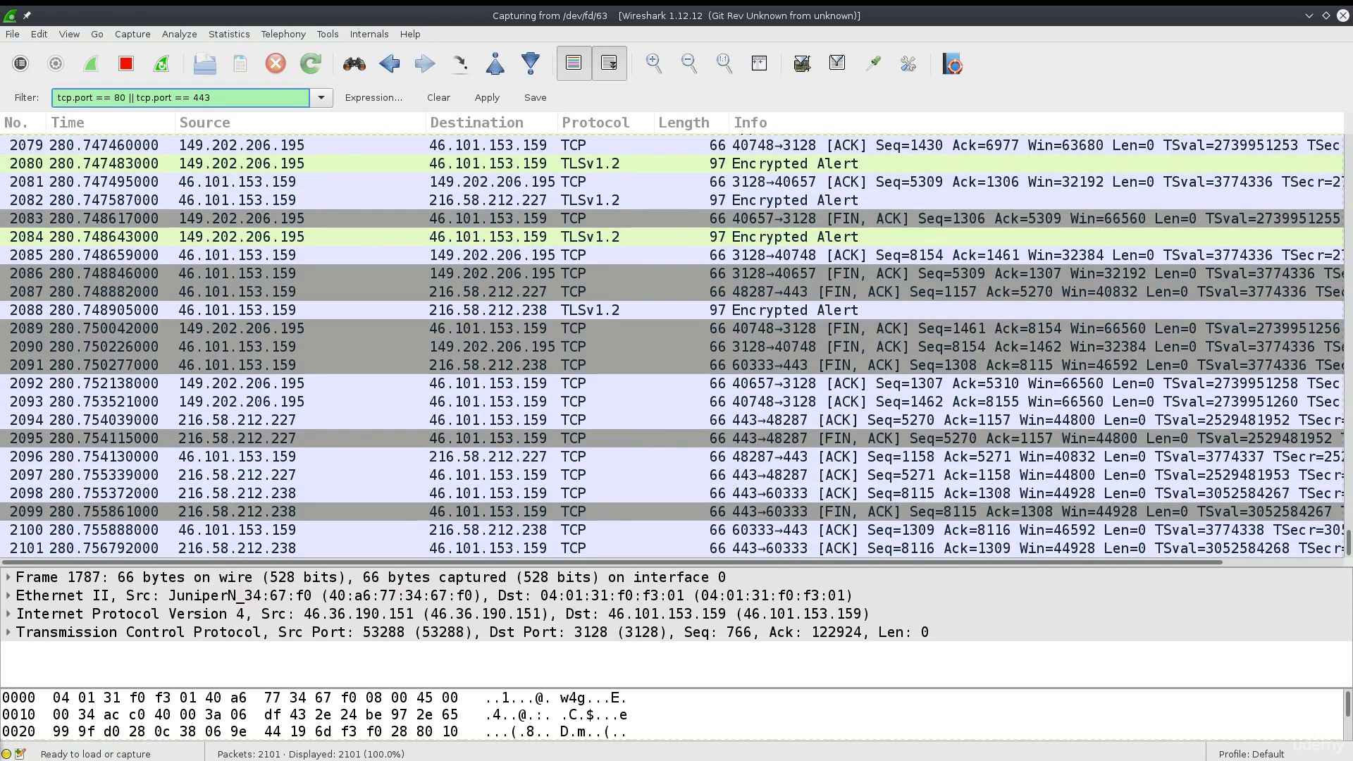
Enclose the two port conditions in parentheses and append && to the Wireshark display filter
{"action": "type", "text": " &&"}
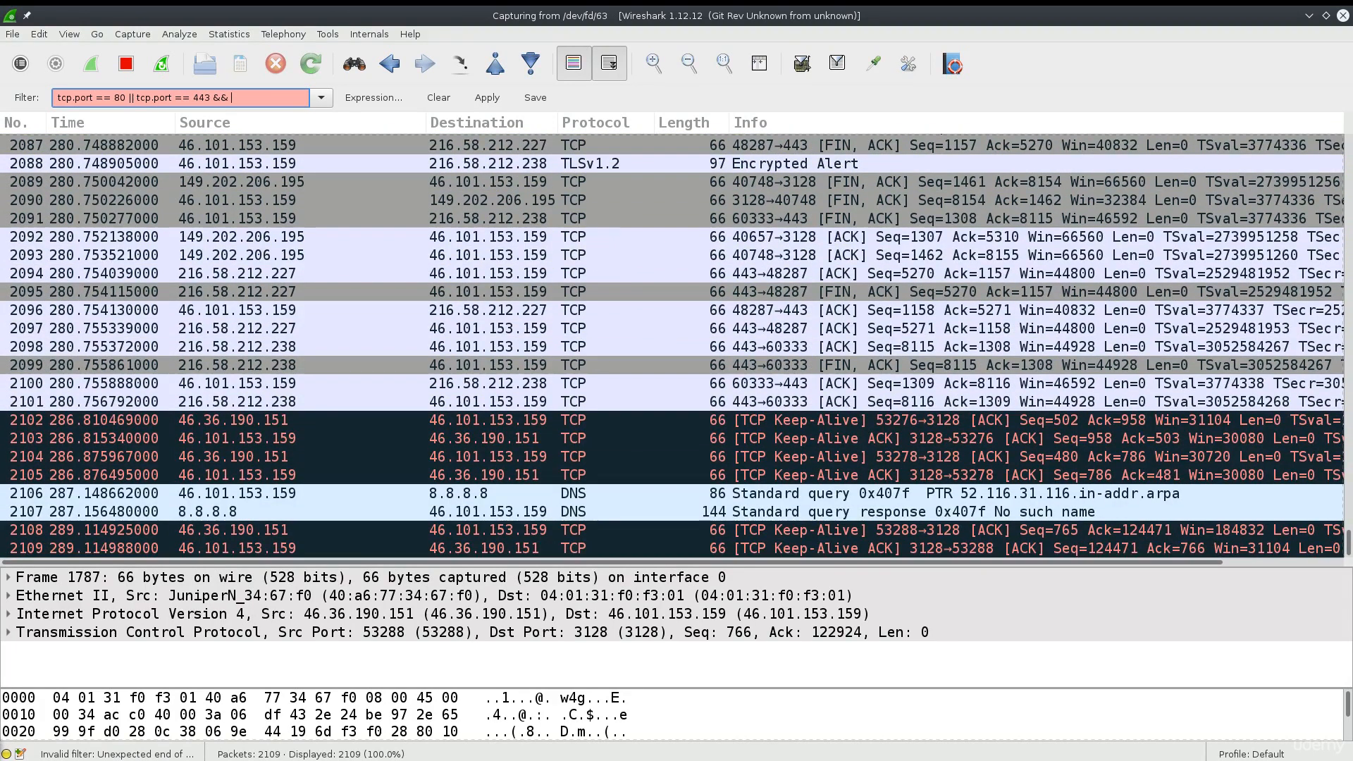
{"action": "left_click", "coordinate": [216, 98]}
{"action": "type", "text": ")"}
{"action": "left_click", "coordinate": [59, 98]}
{"action": "type", "text": "("}
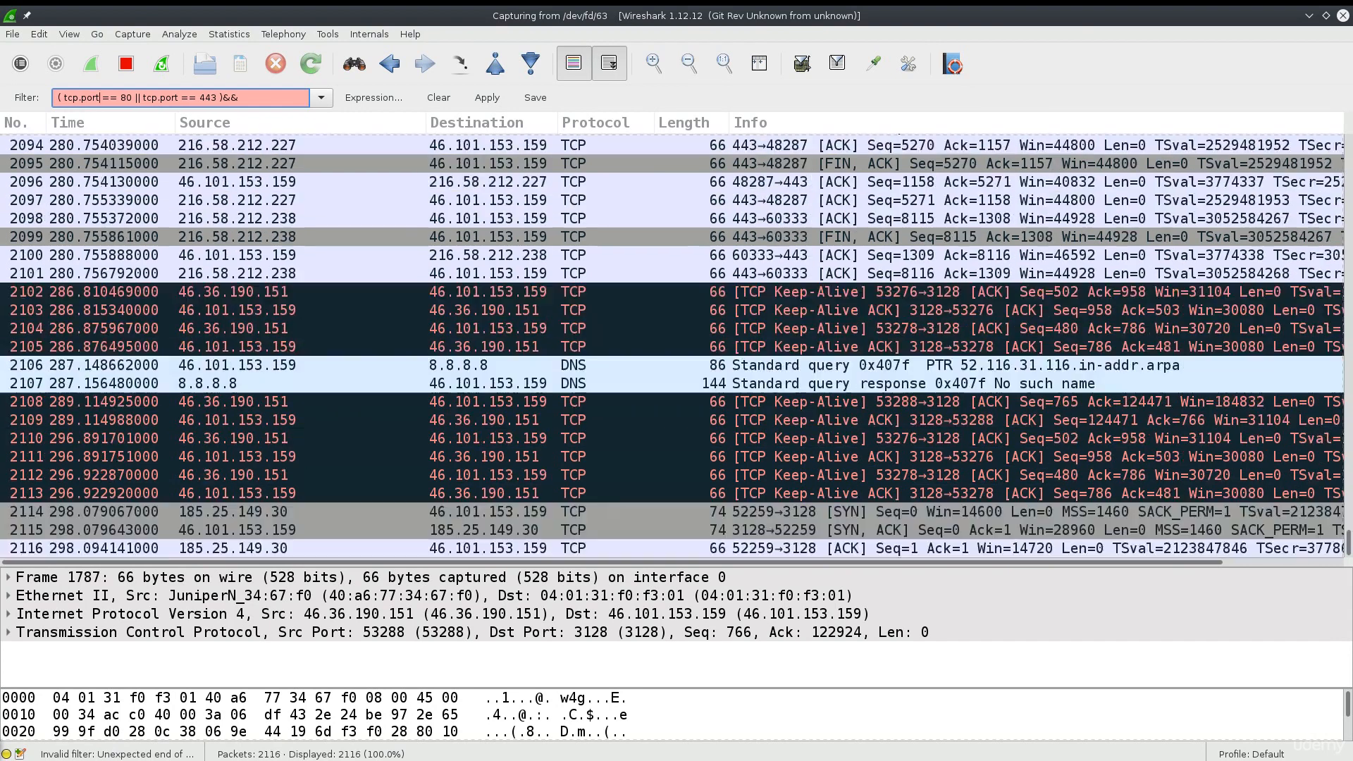
{"action": "left_click", "coordinate": [218, 97]}
{"action": "key", "text": "BackSpace"}
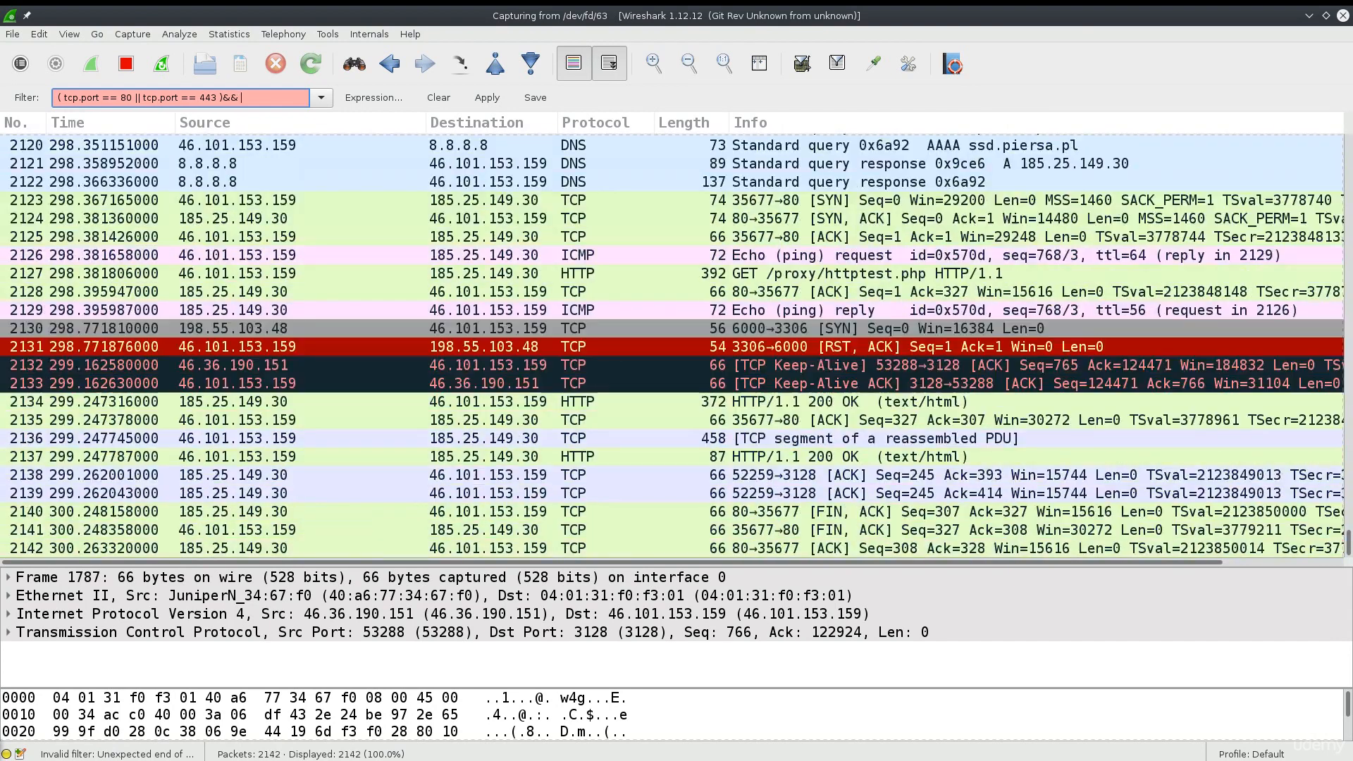
{"action": "key", "text": "Delete"}
{"action": "key", "text": "Delete"}
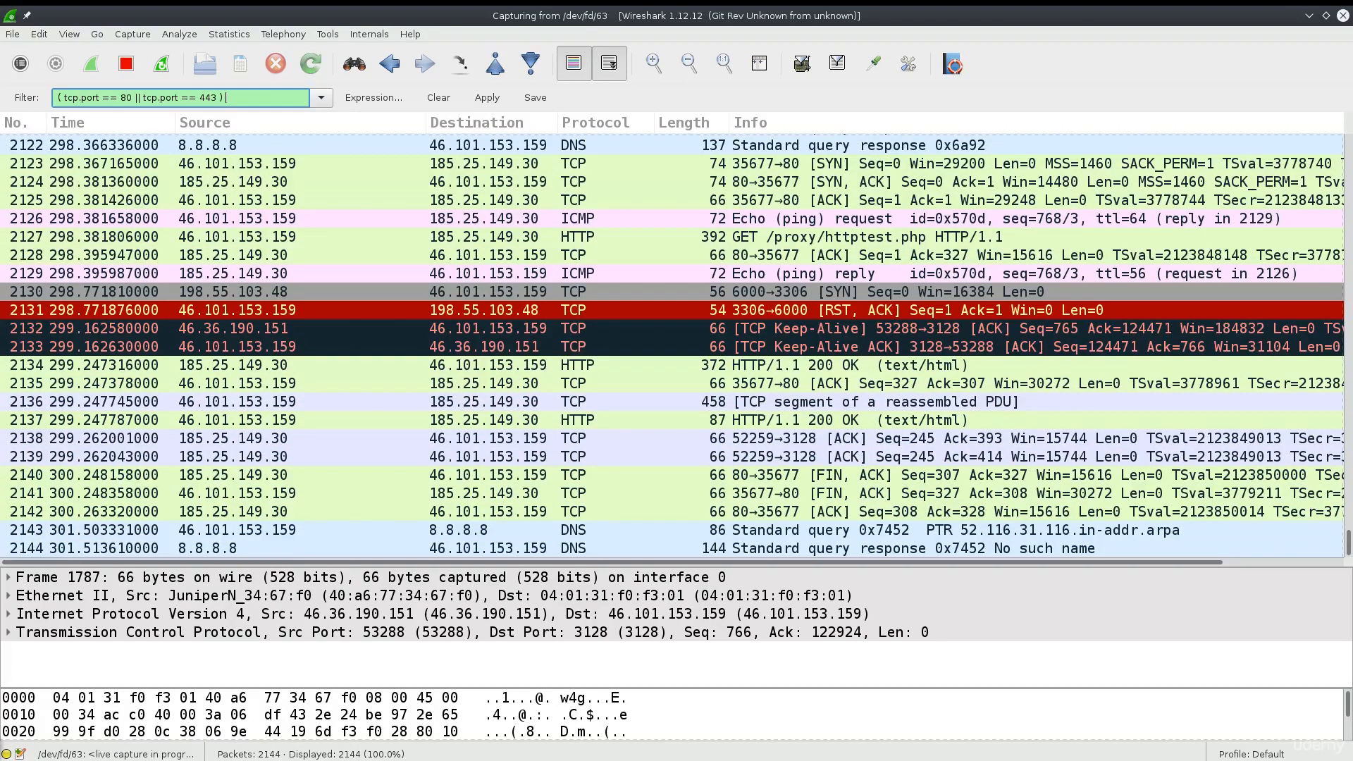
{"action": "type", "text": "&&"}
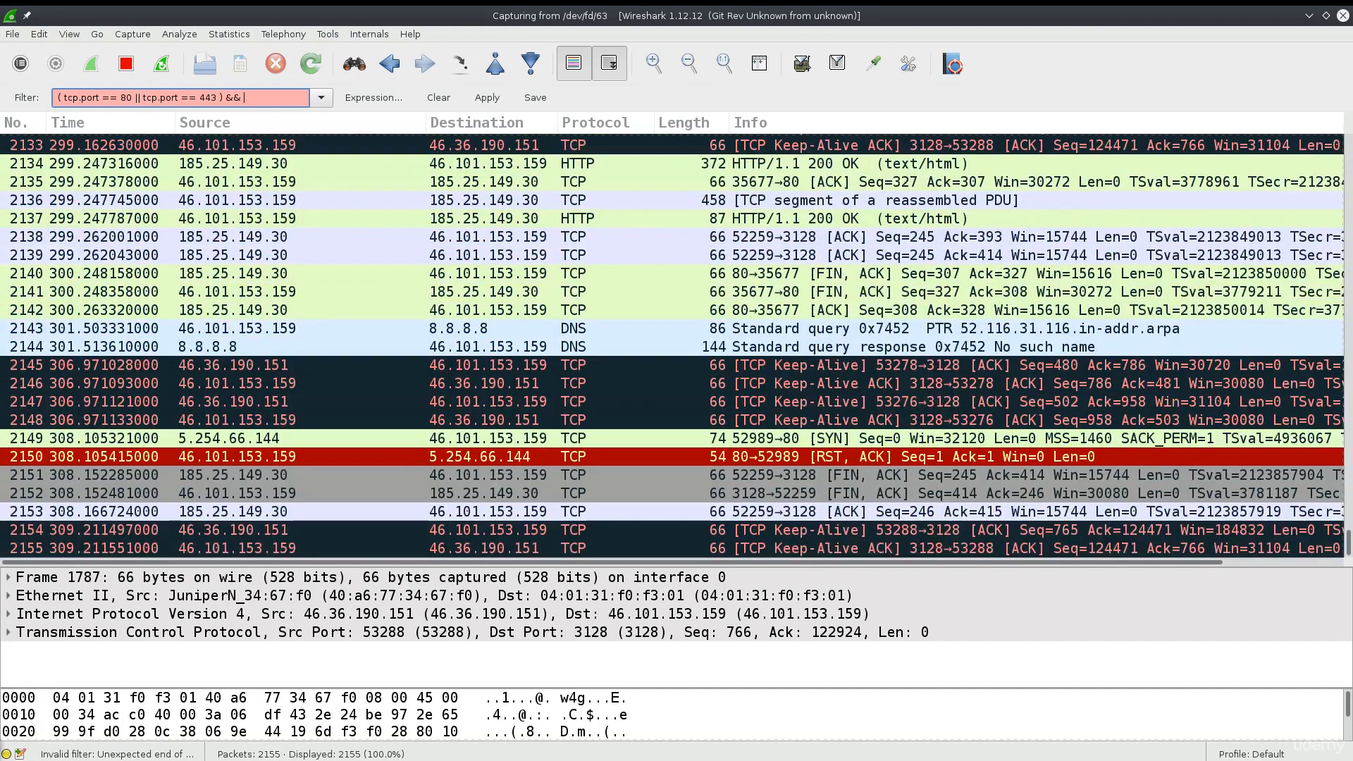
{"action": "type", "text": "s"}
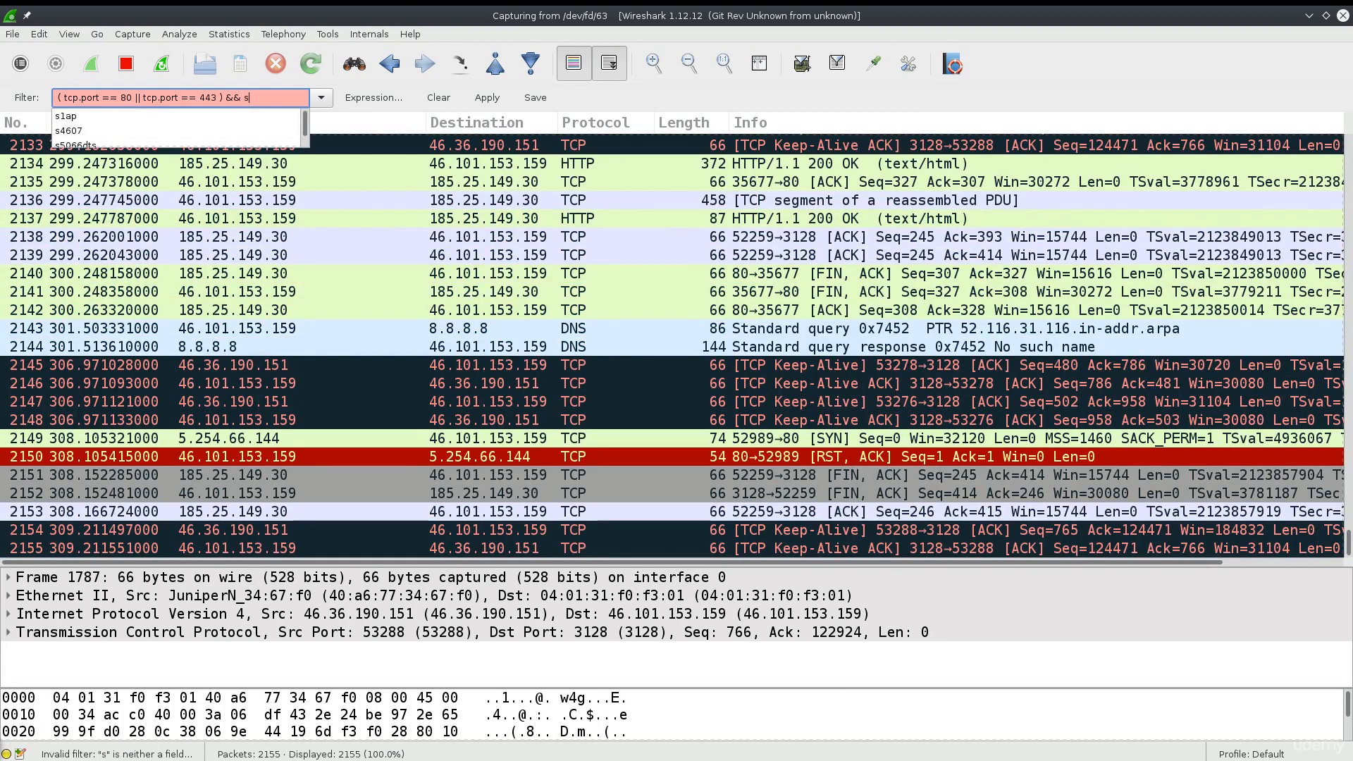
{"action": "type", "text": "rc."}
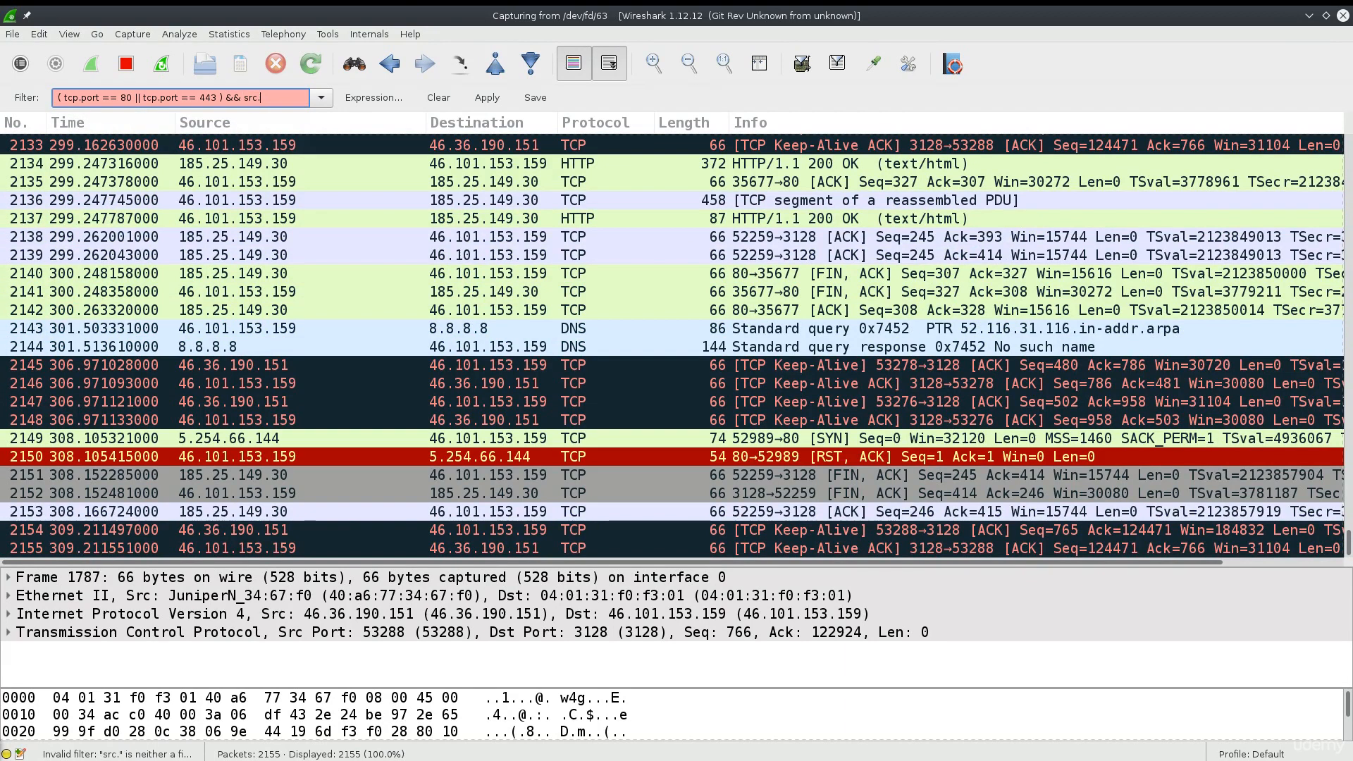
{"action": "type", "text": "ip"}
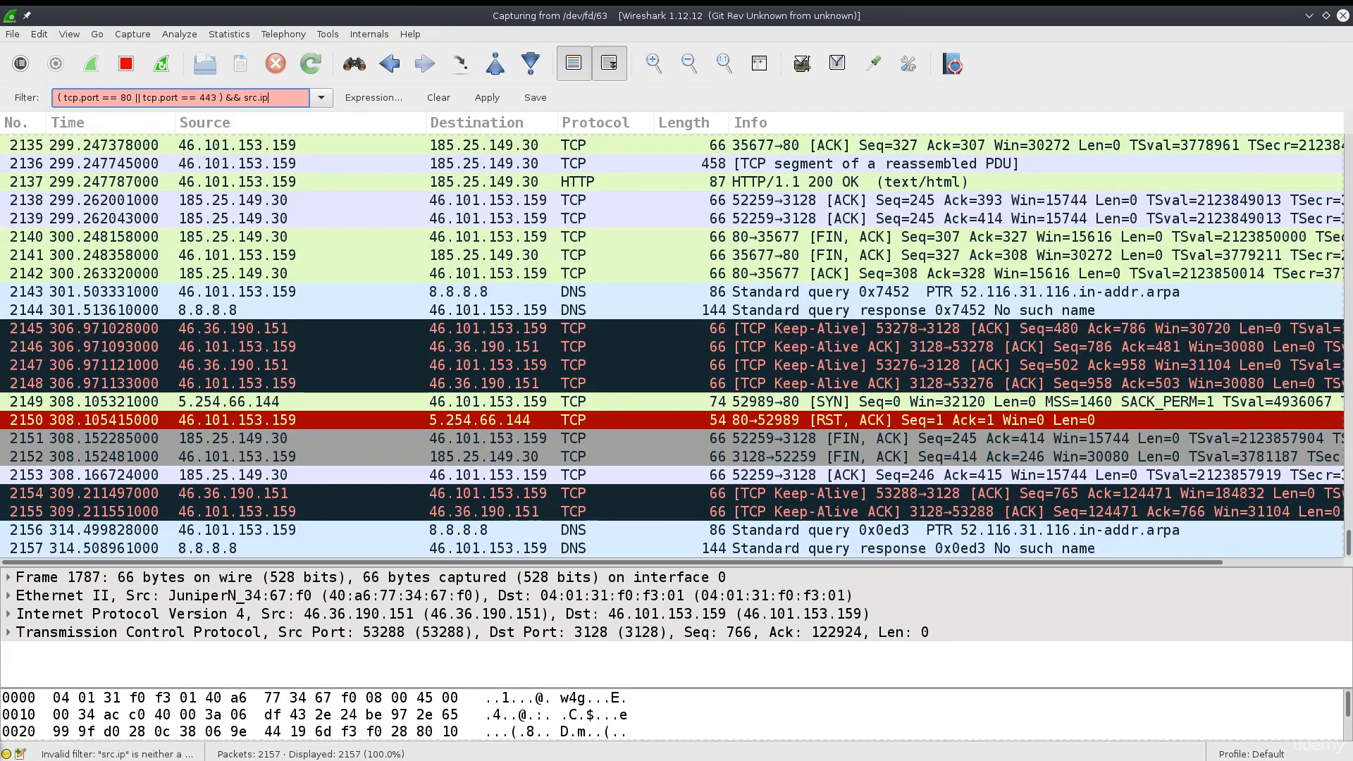
{"action": "key", "text": "BackSpace"}
{"action": "key", "text": "BackSpace"}
{"action": "key", "text": "BackSpace"}
{"action": "key", "text": "BackSpace"}
{"action": "key", "text": "BackSpace"}
{"action": "key", "text": "BackSpace"}
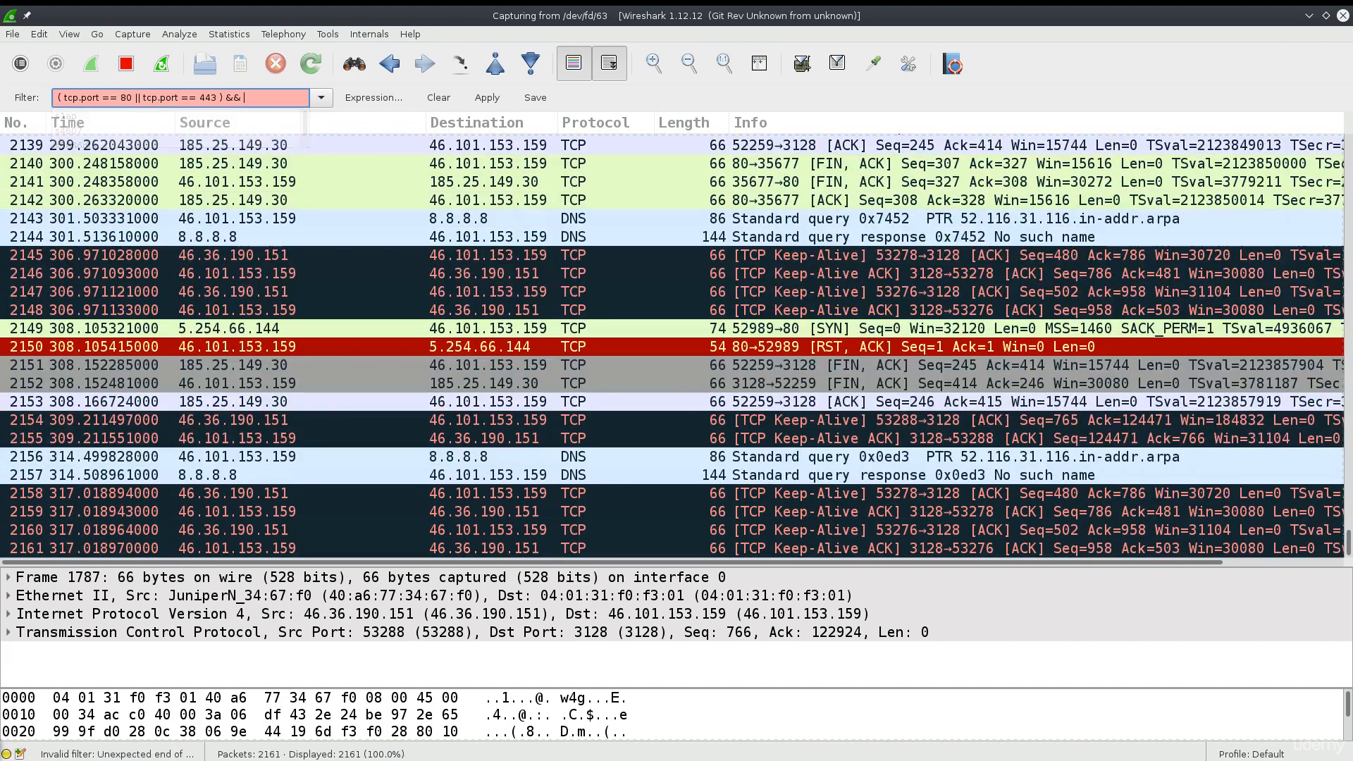
Append ip.src == to the display filter and restore the Wireshark window from its maximised size
{"action": "type", "text": "ip.s"}
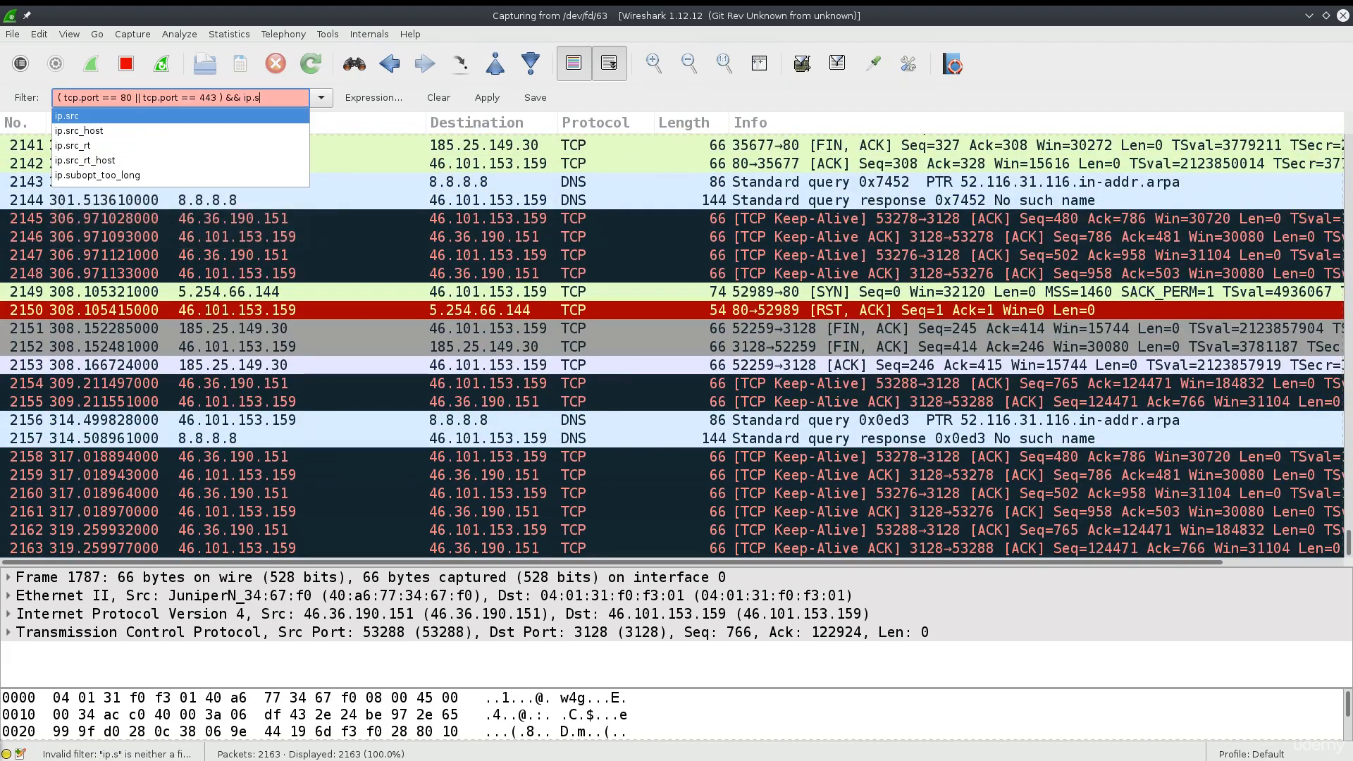
{"action": "type", "text": "rc =="}
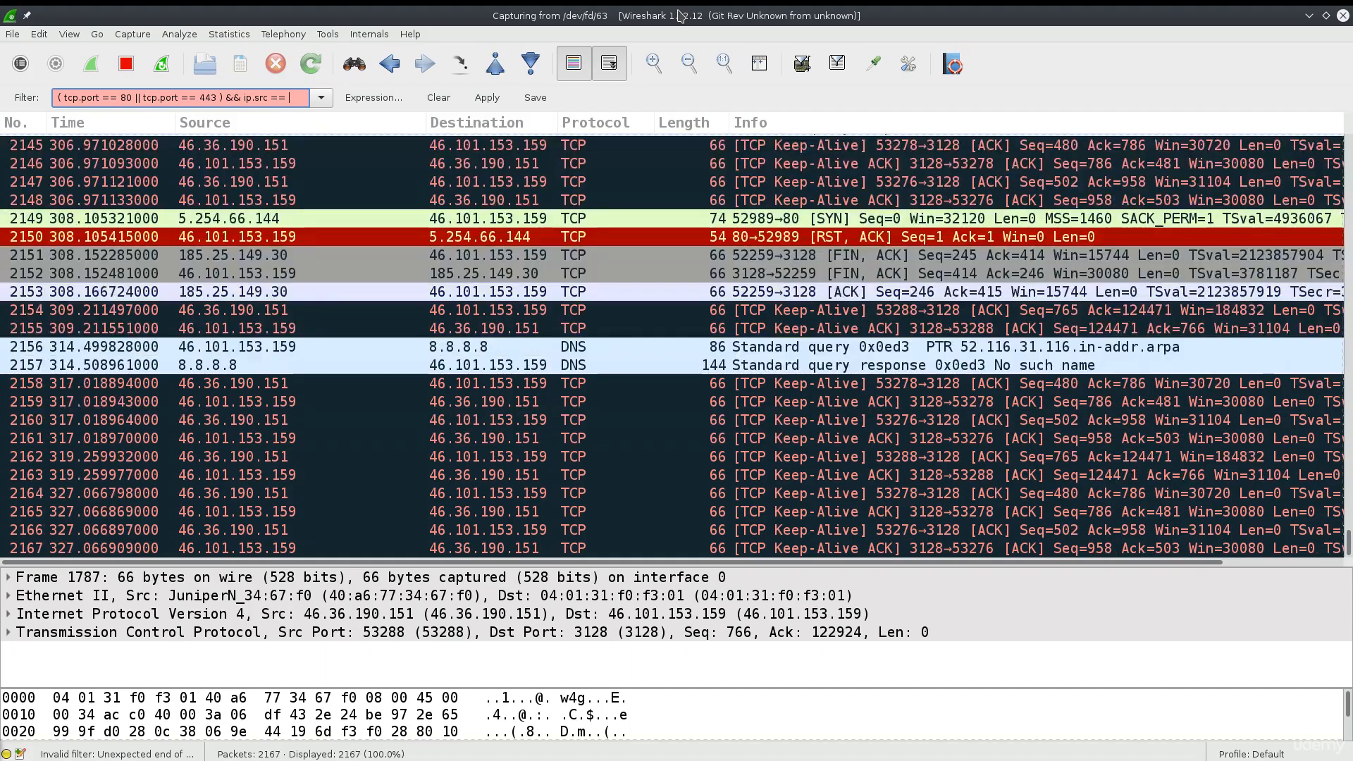
{"action": "double_click", "coordinate": [680, 15]}
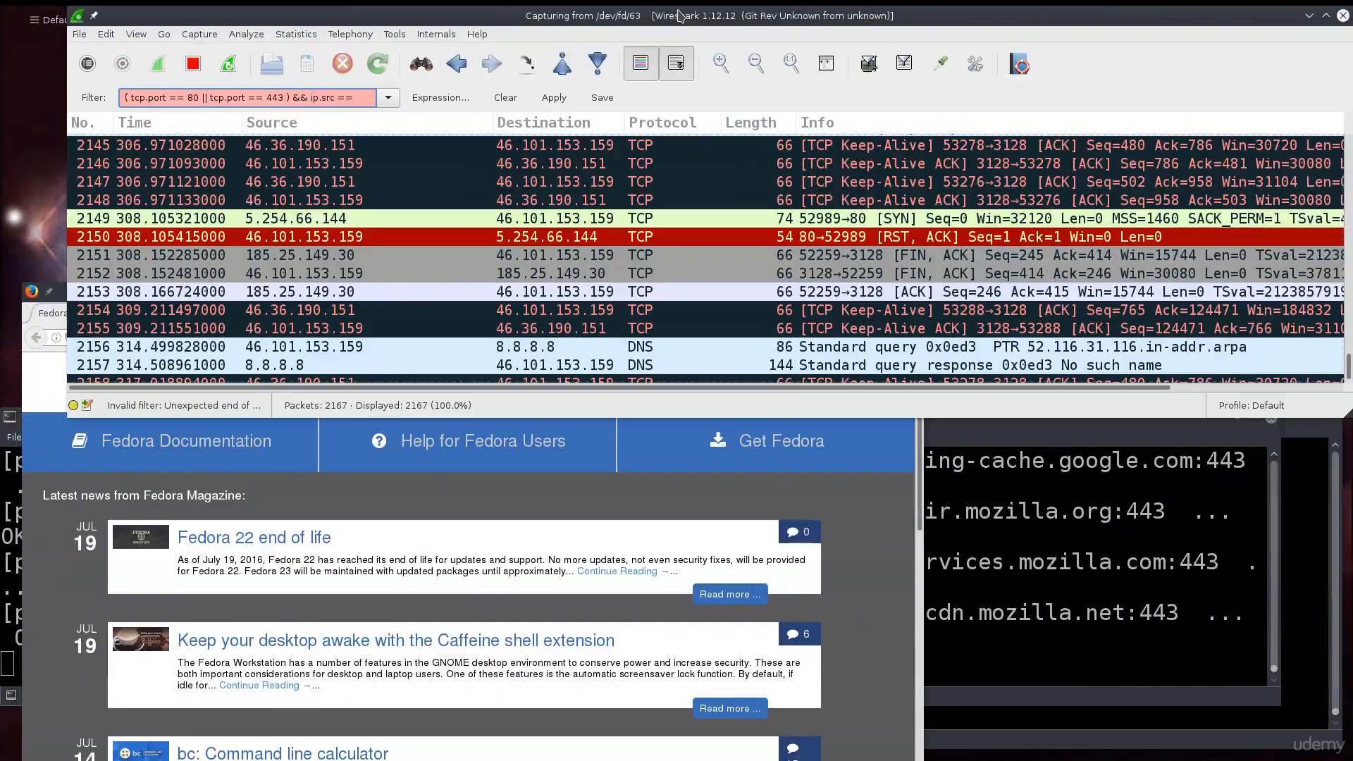
Close the proxied Firefox session and relaunch the browser without the proxy by running firefox in the local terminal
{"action": "left_click", "coordinate": [611, 514]}
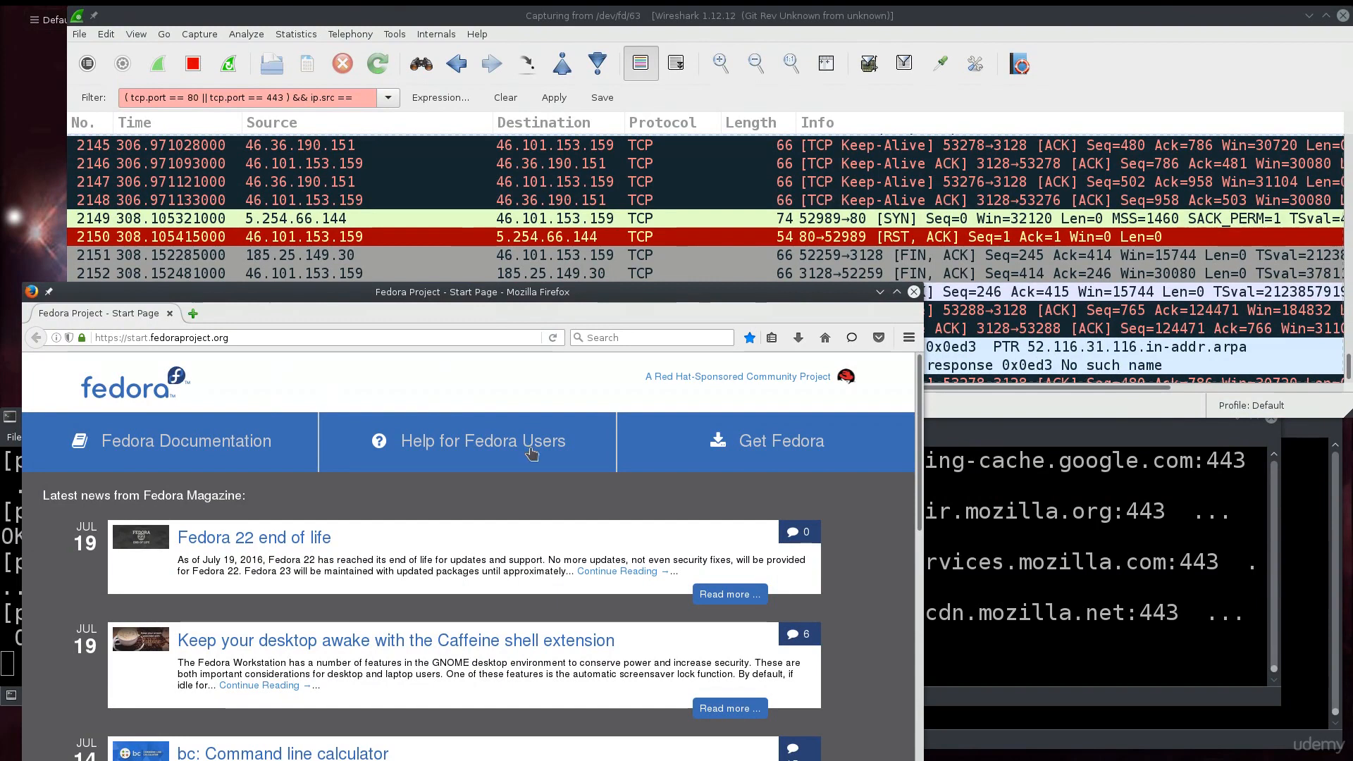
{"action": "left_click", "coordinate": [169, 314]}
{"action": "key", "text": "alt+Tab"}
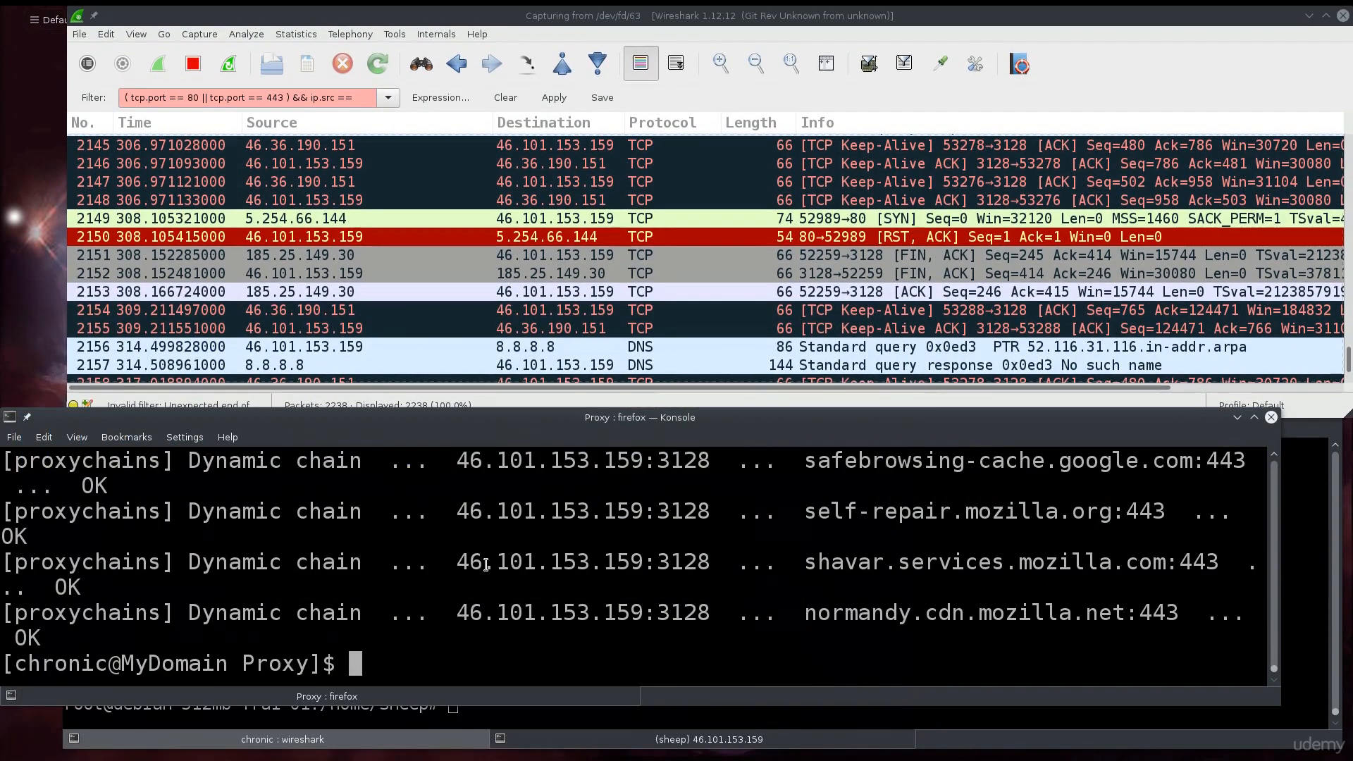
{"action": "type", "text": "firefox"}
{"action": "key", "text": "Return"}
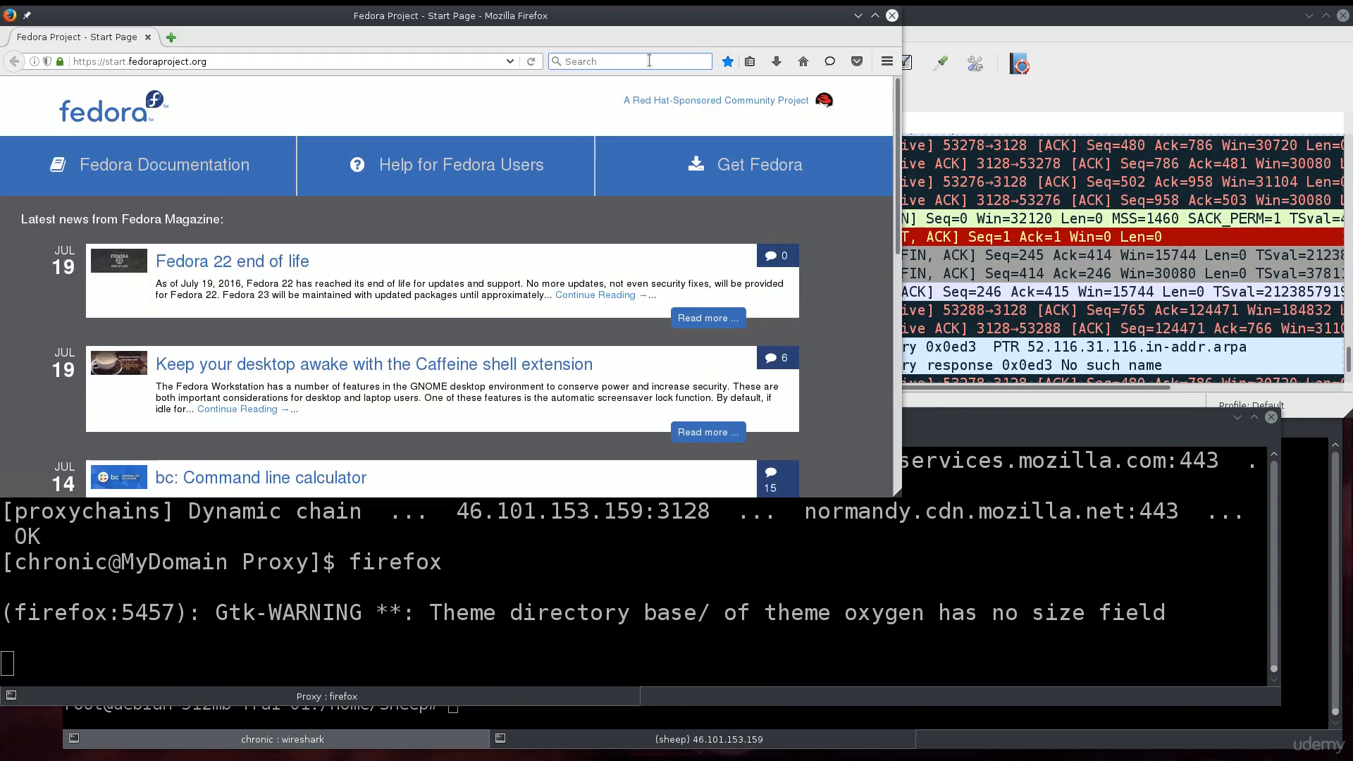
Search the web for "what is my ip", try to copy the public IP address from the answer and close Firefox
{"action": "left_click", "coordinate": [649, 60]}
{"action": "type", "text": "what is my ip"}
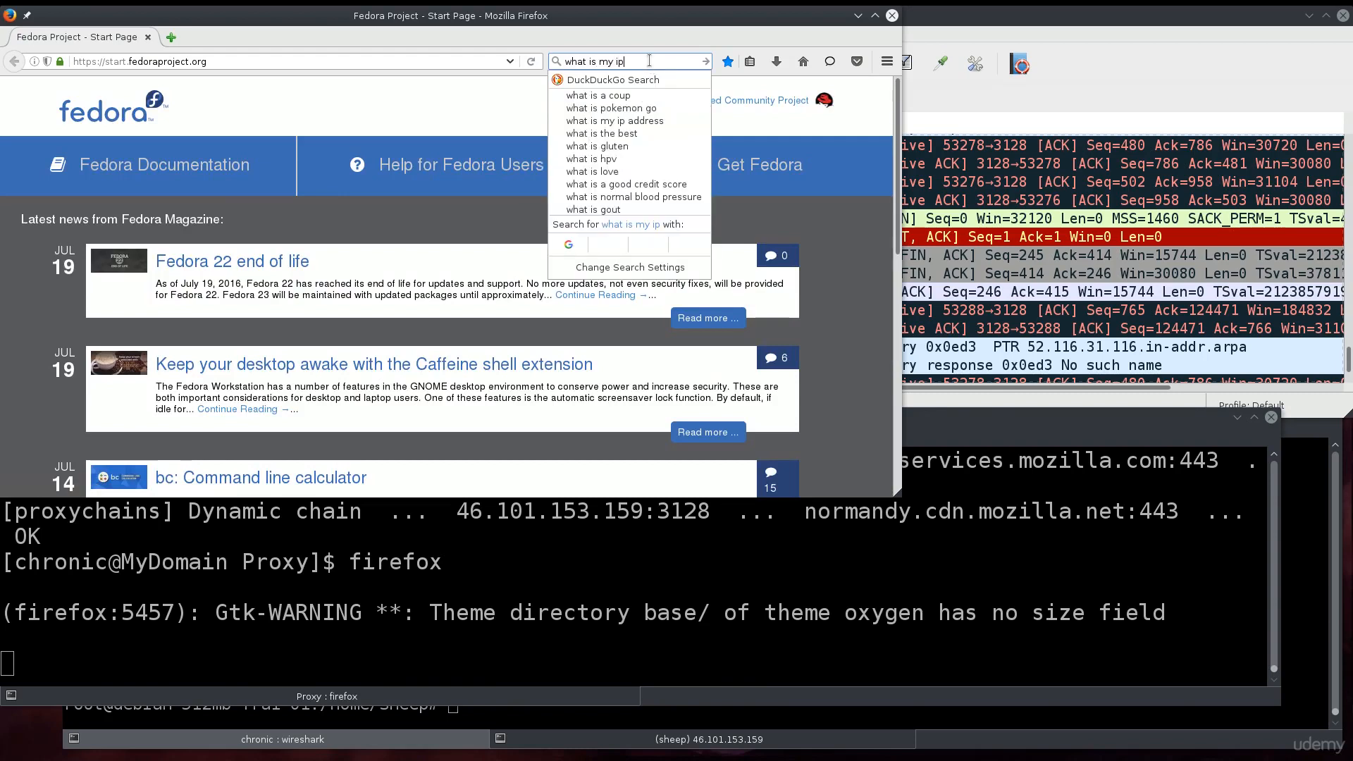
{"action": "key", "text": "Return"}
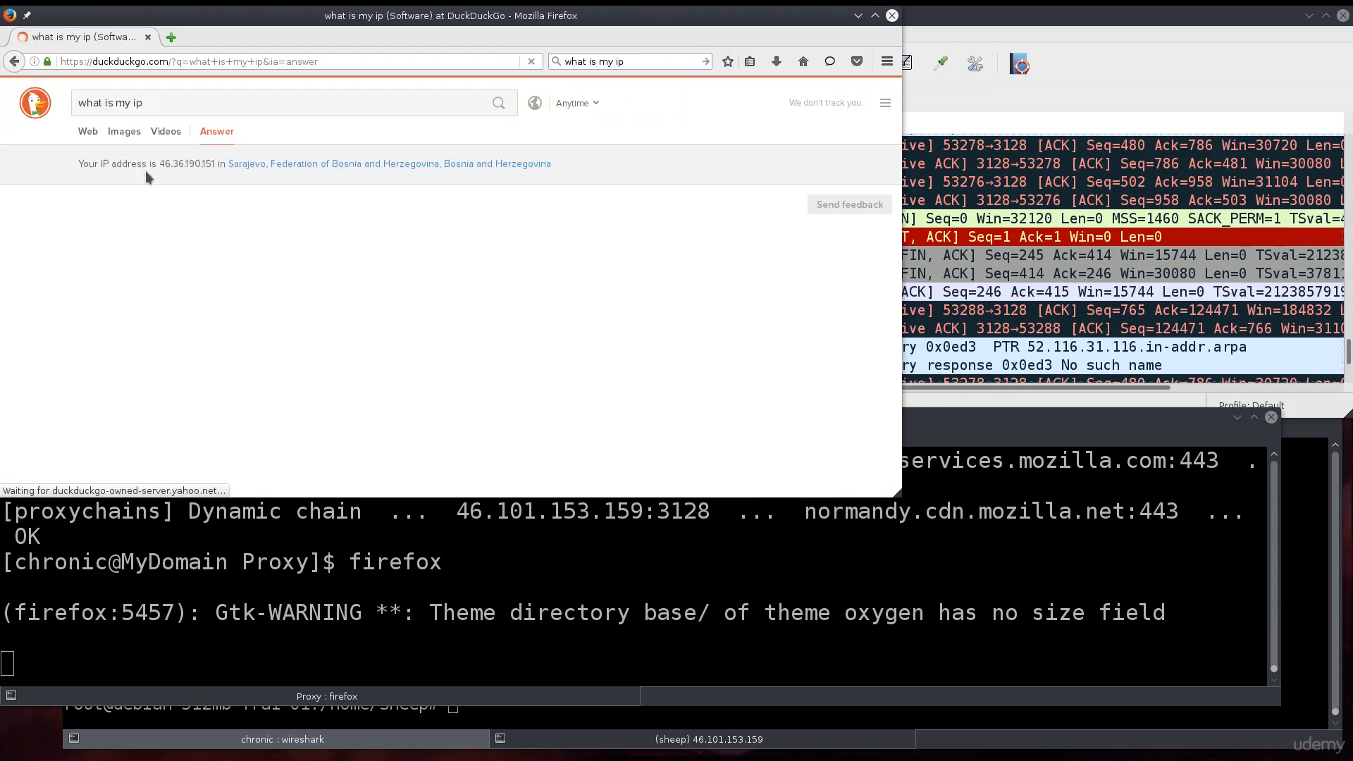
{"action": "left_click_drag", "start_coordinate": [159, 163], "coordinate": [210, 164]}
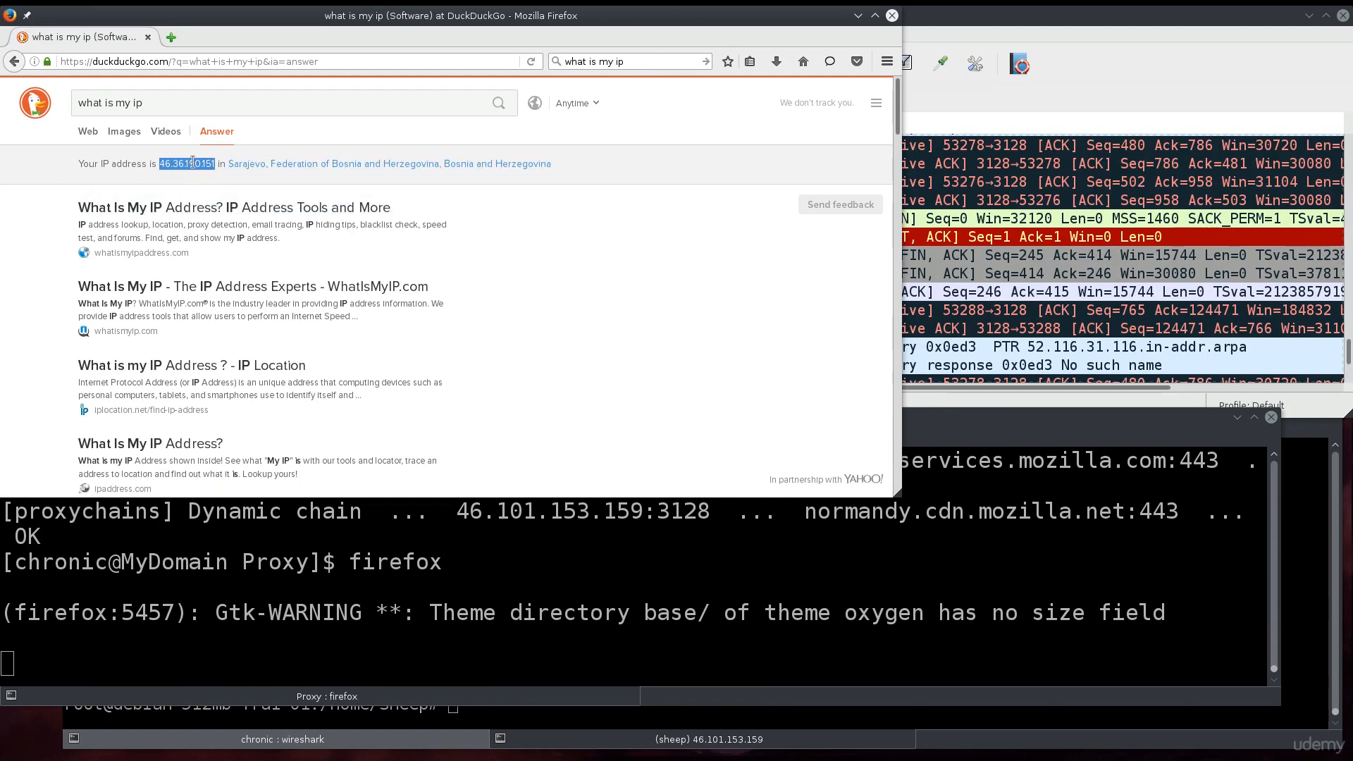
{"action": "right_click", "coordinate": [194, 164]}
{"action": "left_click", "coordinate": [221, 175]}
{"action": "left_click", "coordinate": [148, 38]}
{"action": "left_click", "coordinate": [369, 97]}
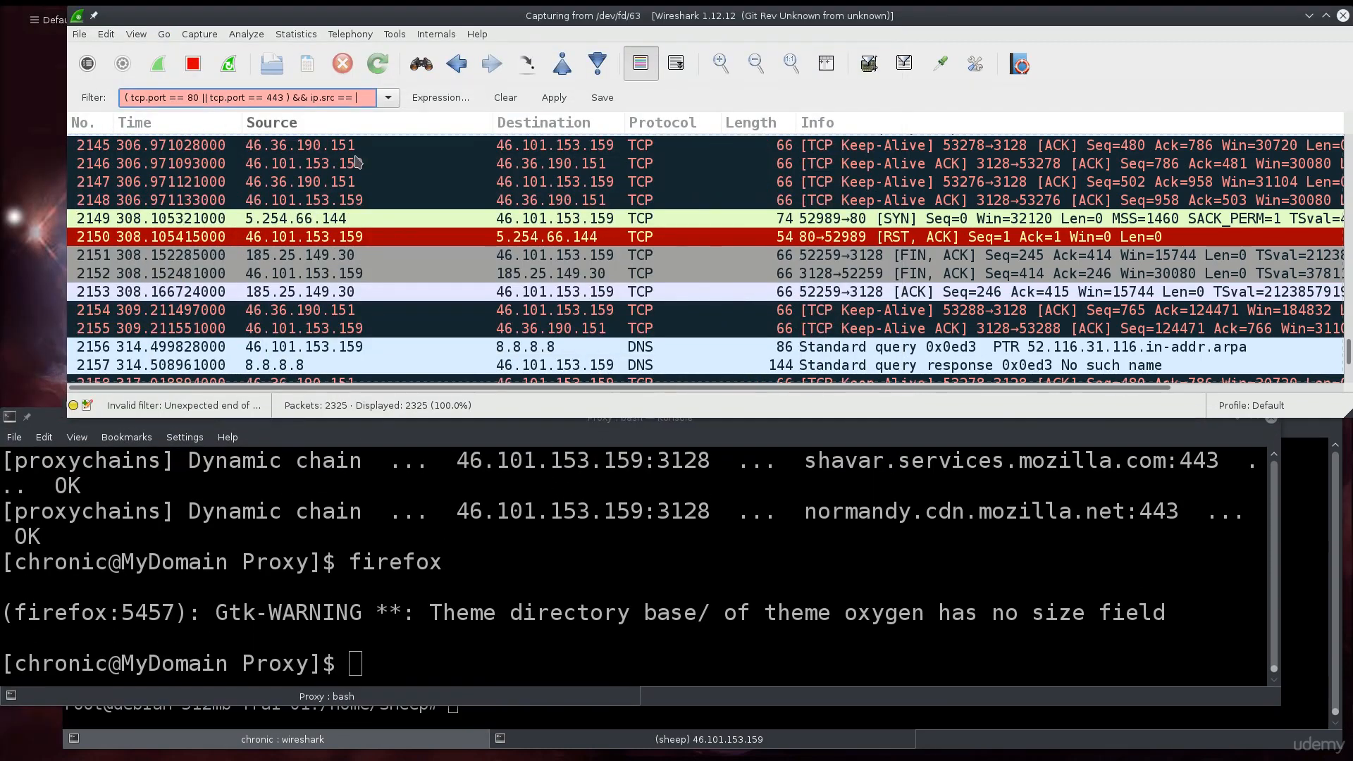
Run firefox again from the local terminal and search for "what is my ip"
{"action": "left_click", "coordinate": [428, 472]}
{"action": "key", "text": "Up"}
{"action": "key", "text": "Return"}
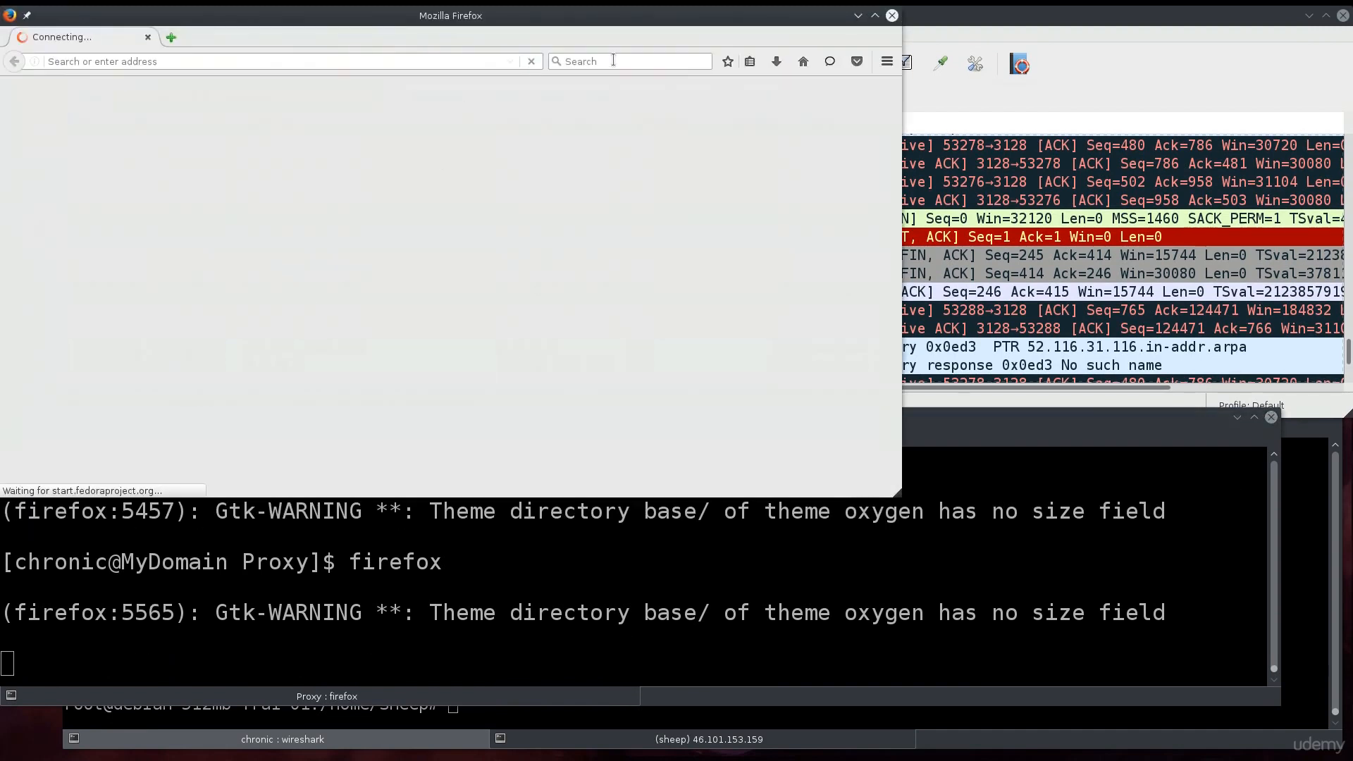
{"action": "left_click", "coordinate": [613, 60]}
{"action": "type", "text": "what is my ip"}
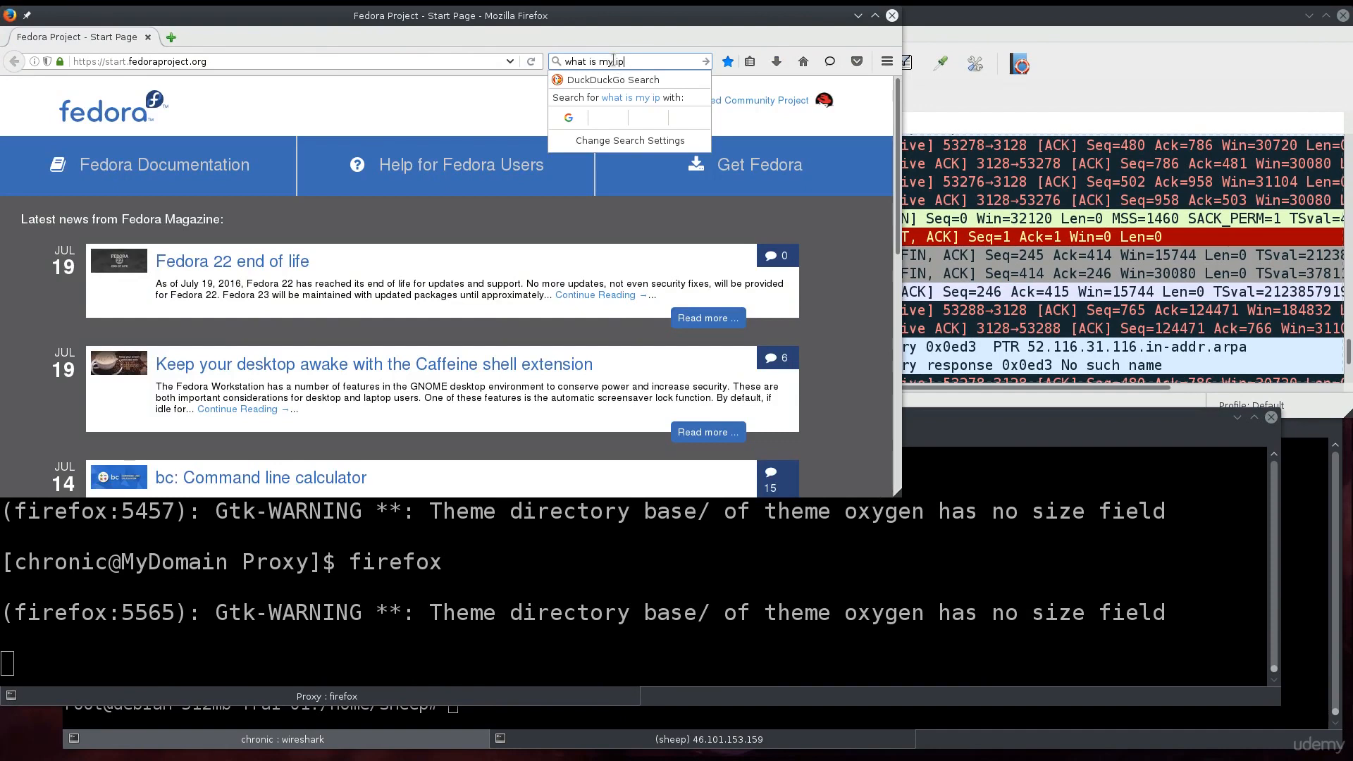
{"action": "key", "text": "Return"}
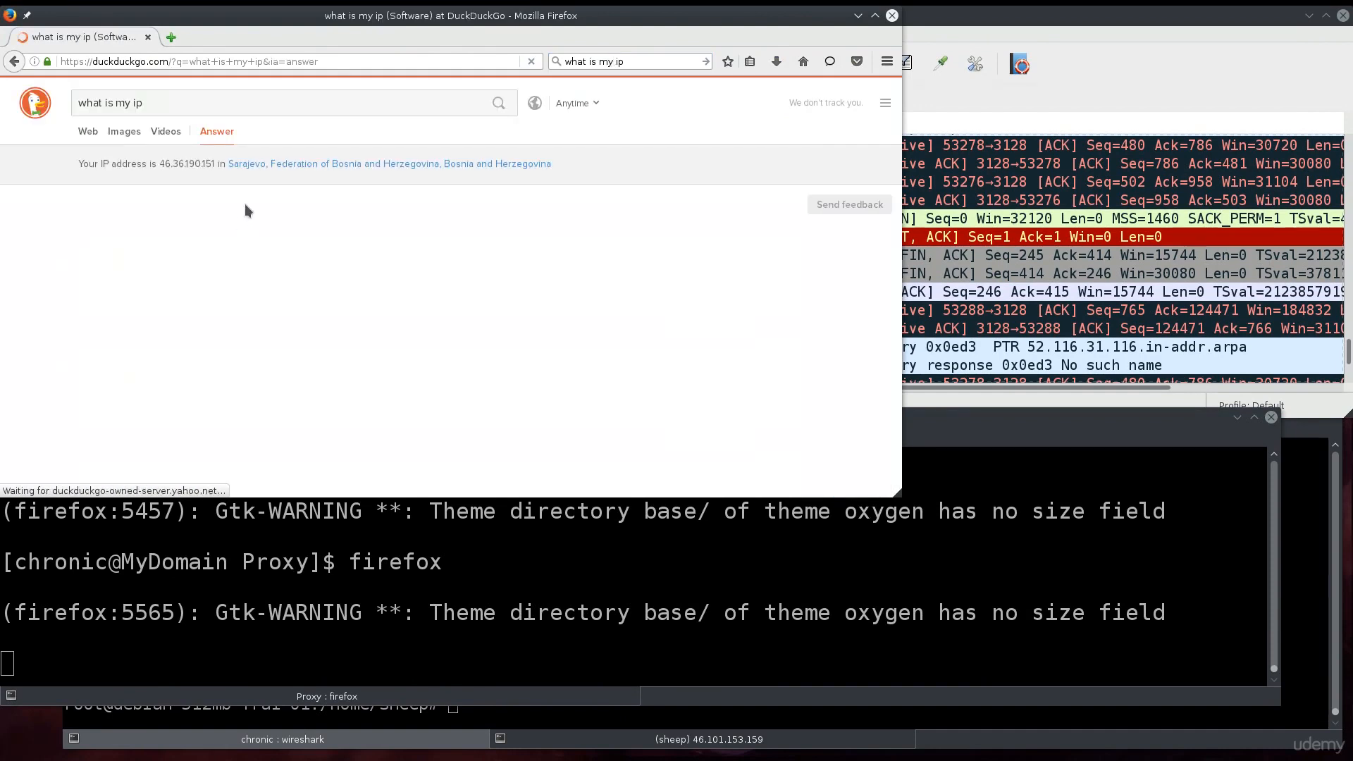
{"action": "left_click_drag", "start_coordinate": [162, 164], "coordinate": [219, 163]}
{"action": "right_click", "coordinate": [201, 168]}
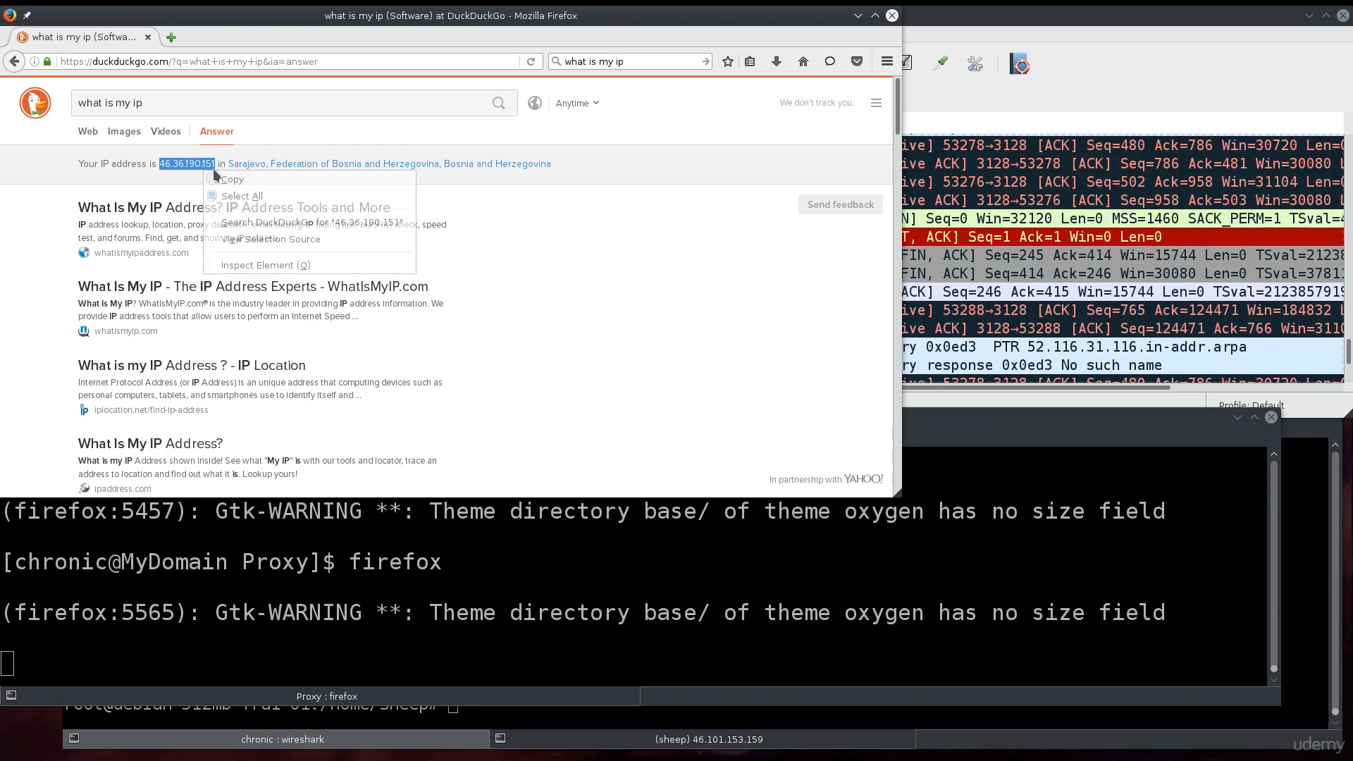
{"action": "left_click", "coordinate": [620, 24]}
{"action": "left_click_drag", "start_coordinate": [620, 23], "coordinate": [644, 282]}
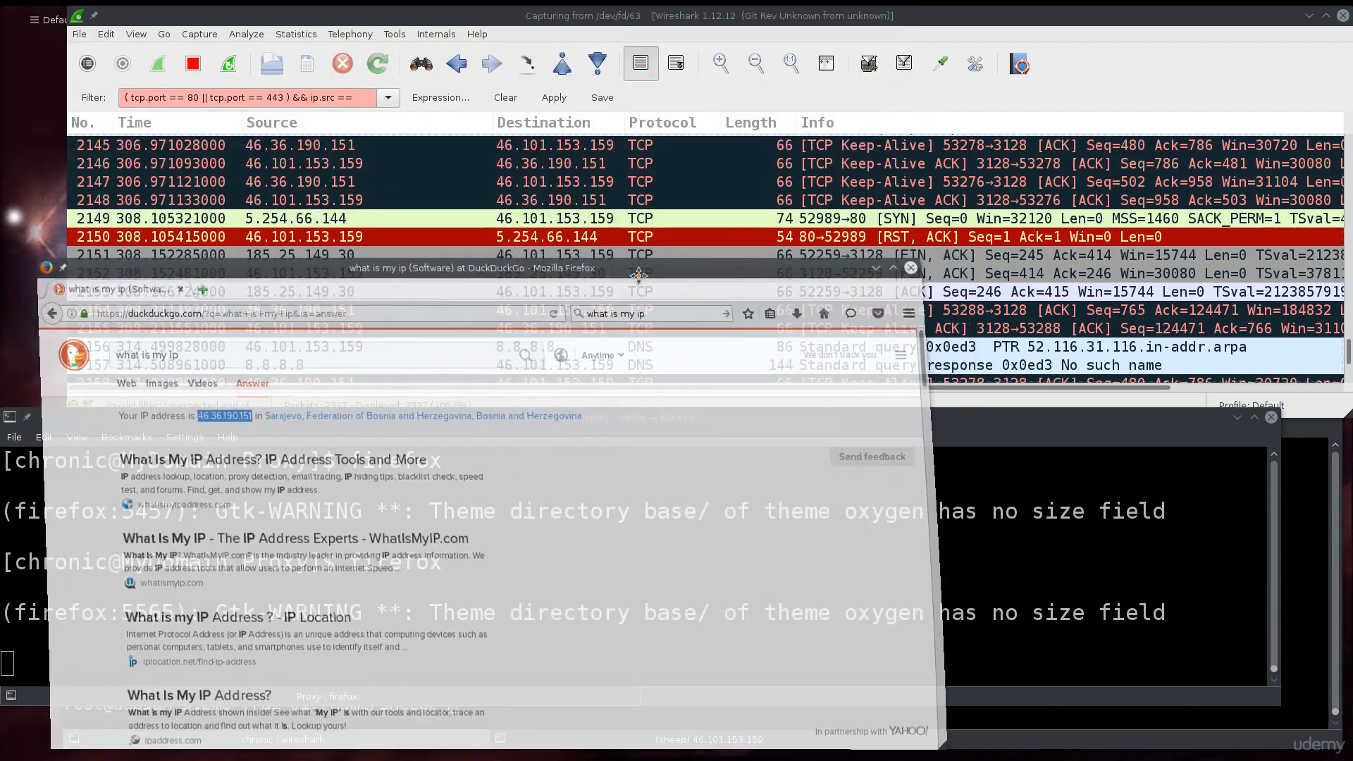
{"action": "left_click", "coordinate": [365, 97]}
{"action": "key", "text": "ctrl+v"}
Close the direct Firefox session and relaunch the browser through the proxy by running proxychains firefox in the local terminal
{"action": "left_click", "coordinate": [535, 434]}
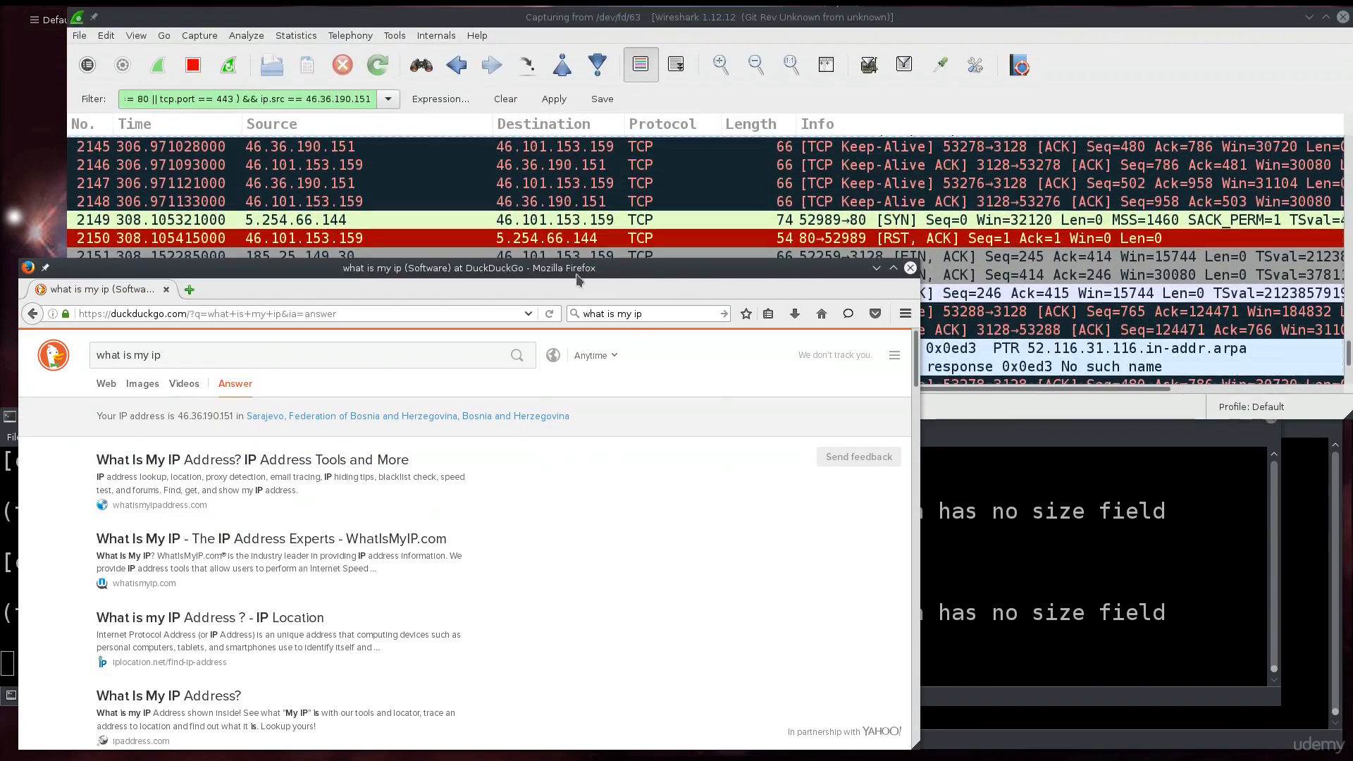
{"action": "left_click", "coordinate": [910, 268]}
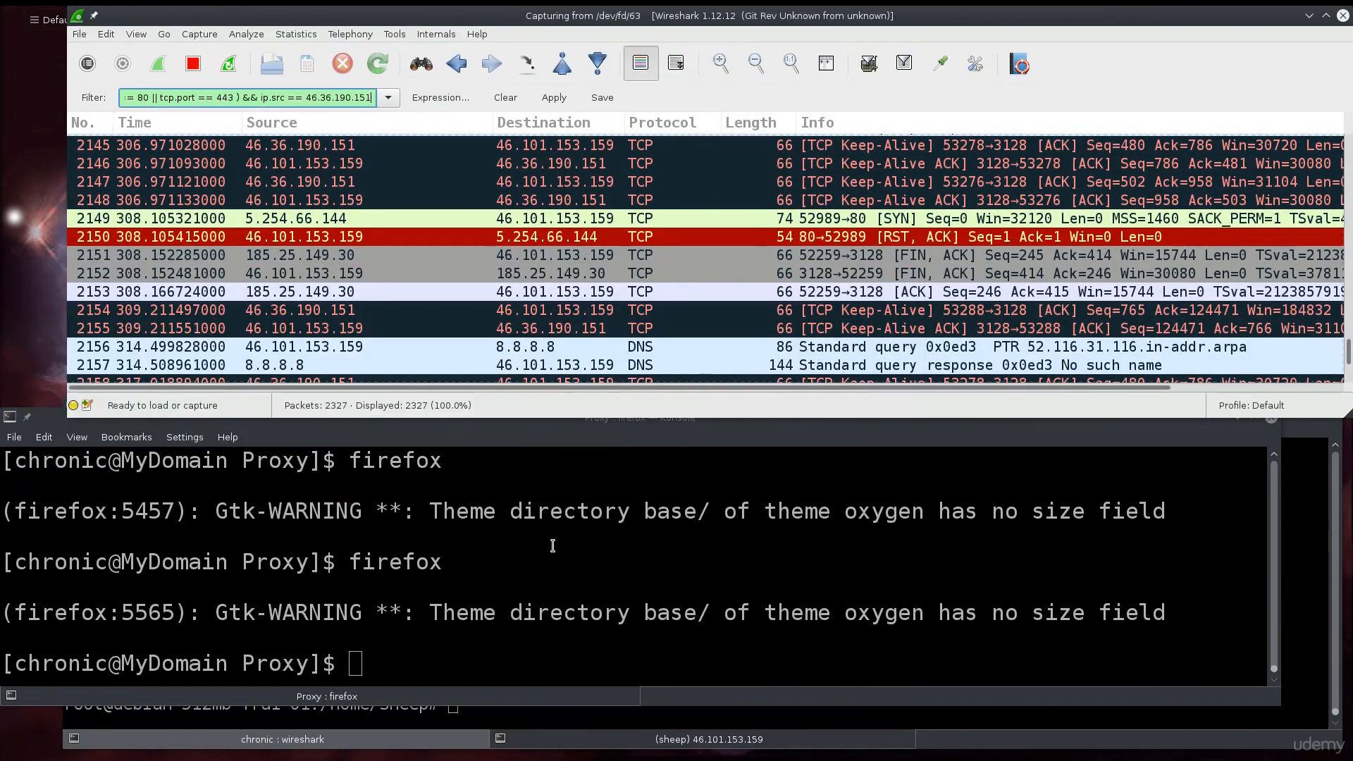
{"action": "left_click", "coordinate": [553, 546]}
{"action": "key", "text": "Up"}
{"action": "key", "text": "Up"}
{"action": "key", "text": "Up"}
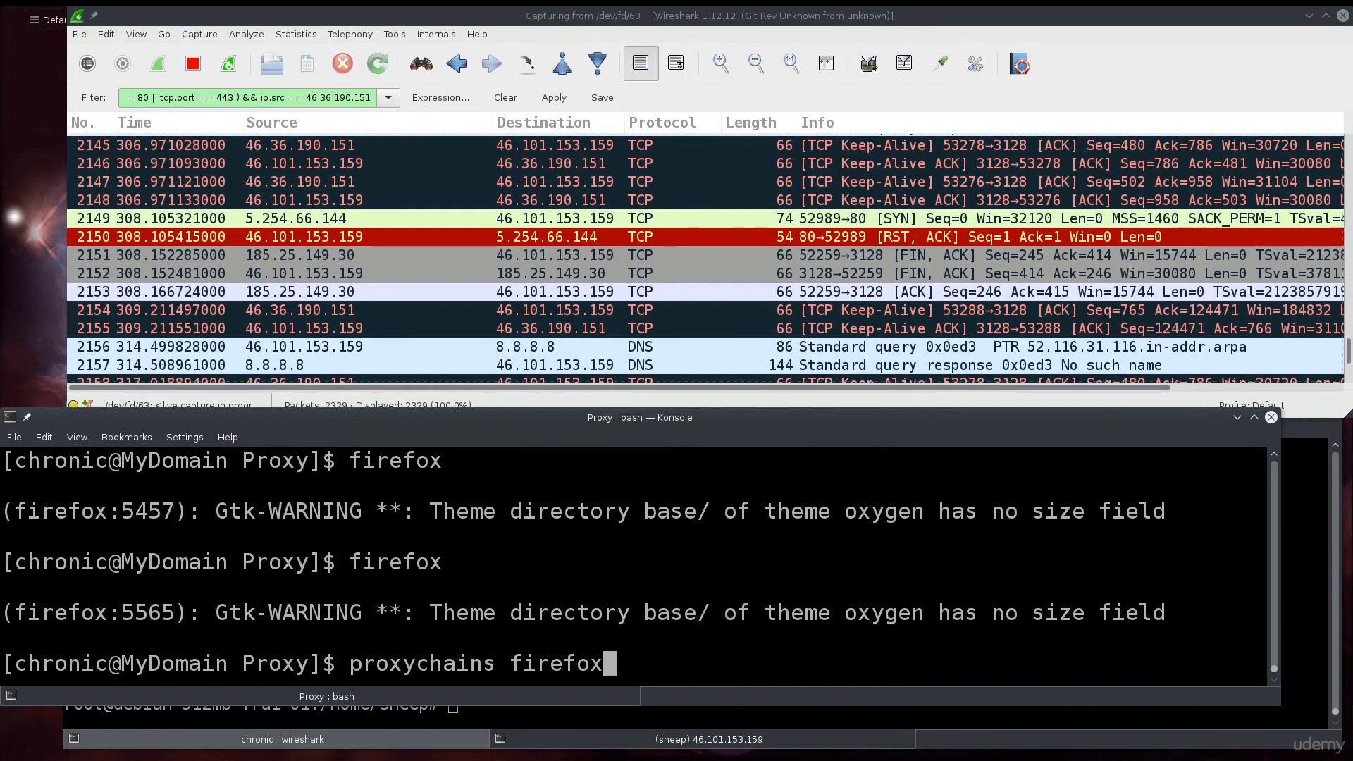
{"action": "key", "text": "Return"}
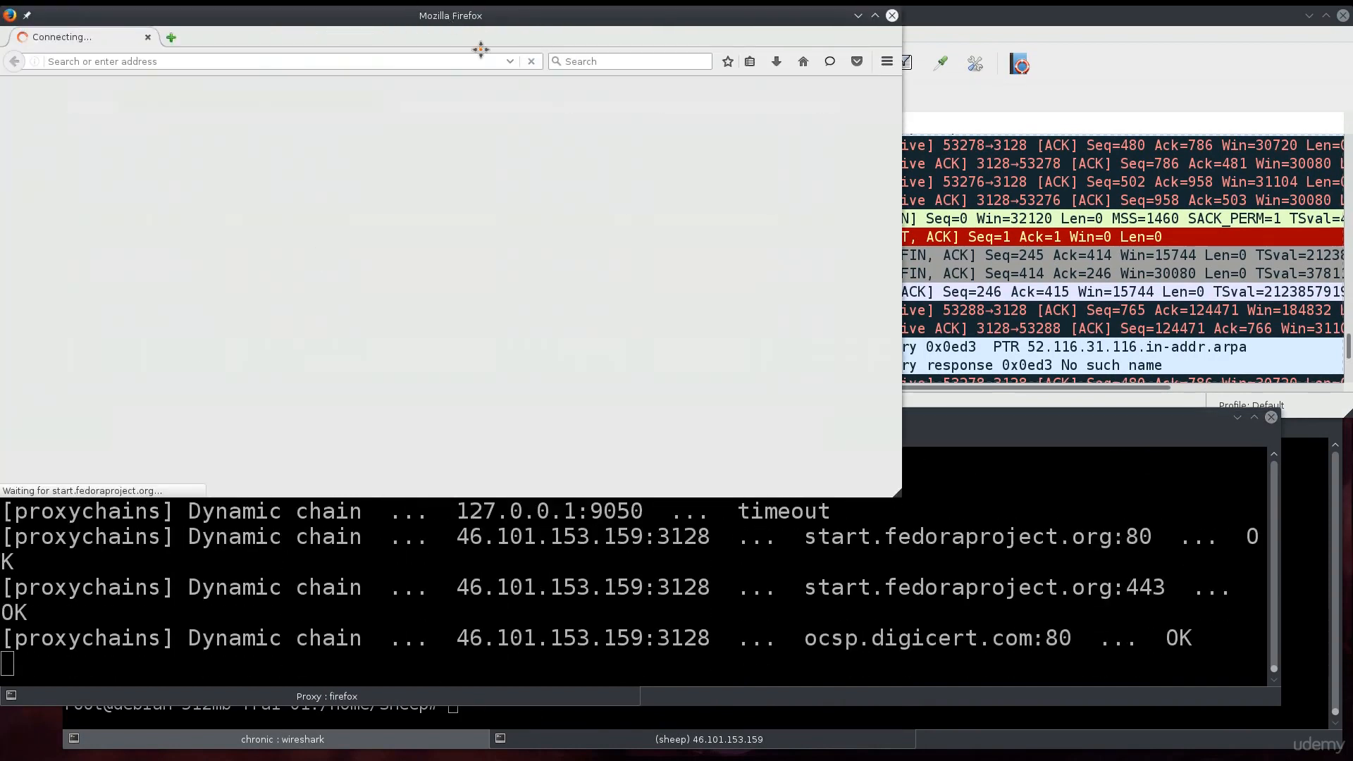
Apply the completed display filter in a maximised Wireshark window and make the packet list pane taller
{"action": "left_click_drag", "start_coordinate": [461, 10], "coordinate": [1352, 117]}
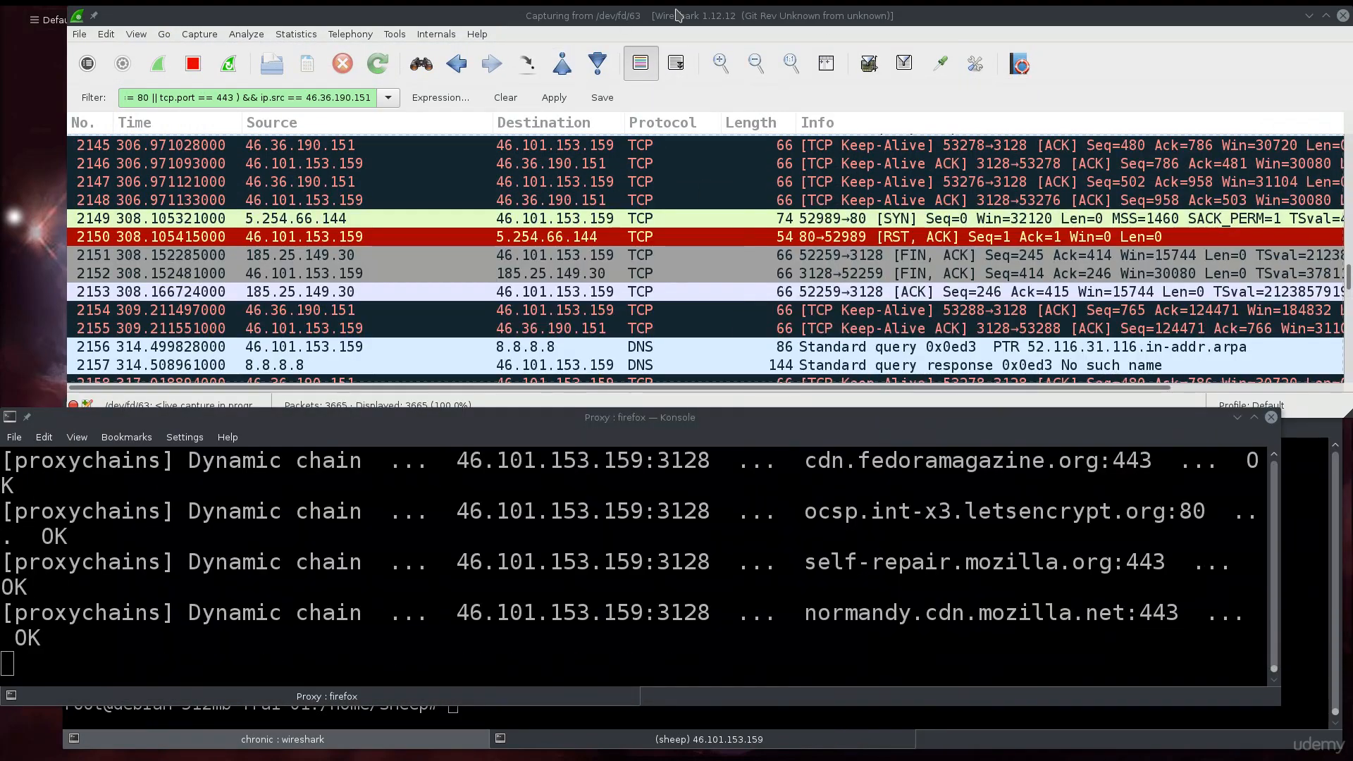
{"action": "double_click", "coordinate": [676, 14]}
{"action": "left_click", "coordinate": [497, 106]}
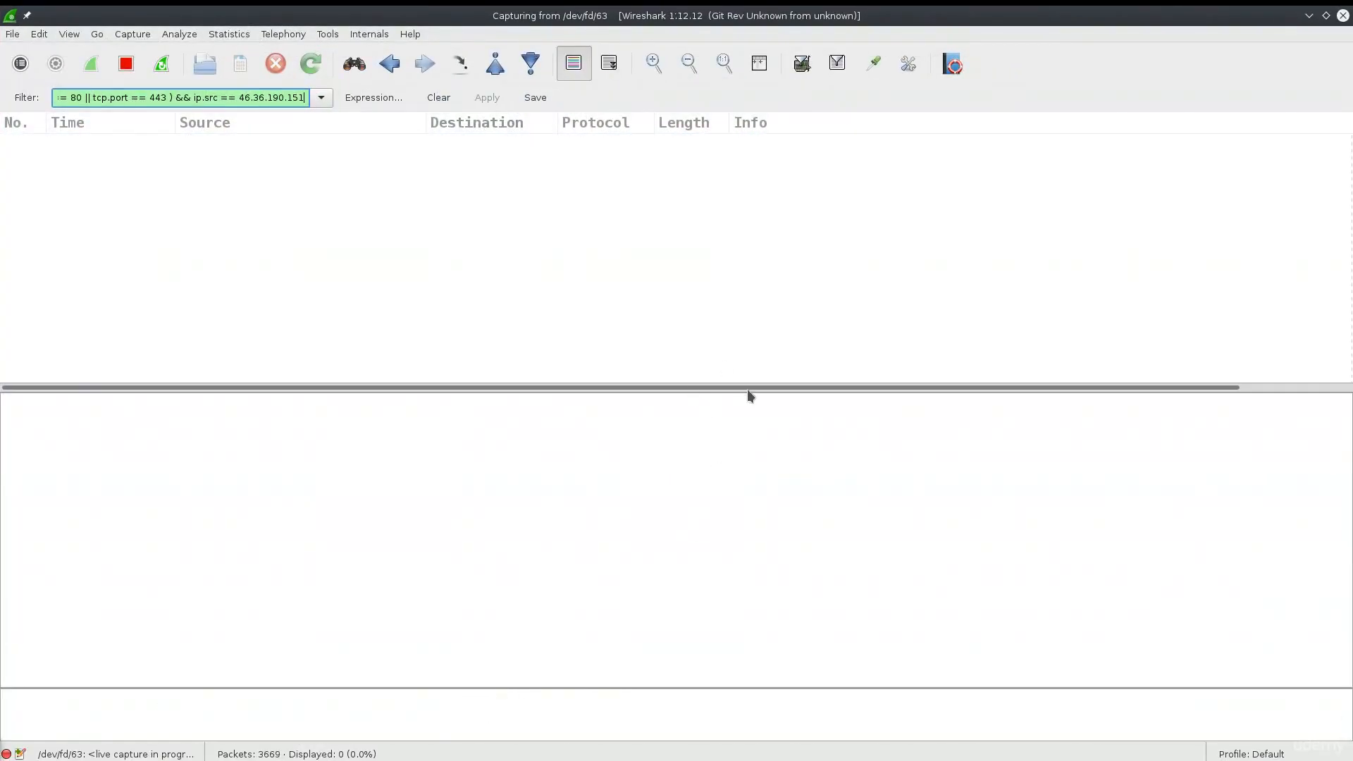
{"action": "left_click_drag", "start_coordinate": [751, 389], "coordinate": [749, 552]}
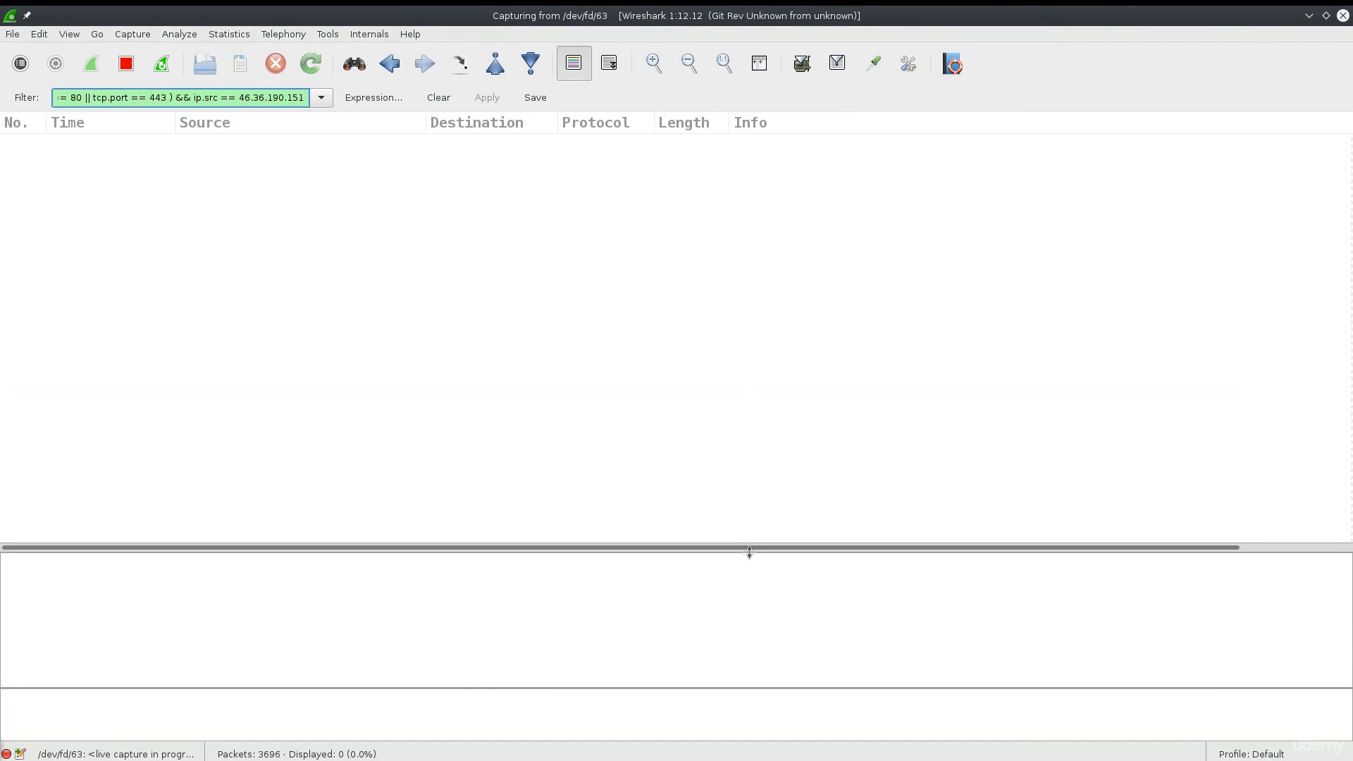
Bring the proxied Firefox window over Wireshark, search for google.com and reposition the browser window beside the packet list
{"action": "left_click_drag", "start_coordinate": [0, 235], "coordinate": [868, 235]}
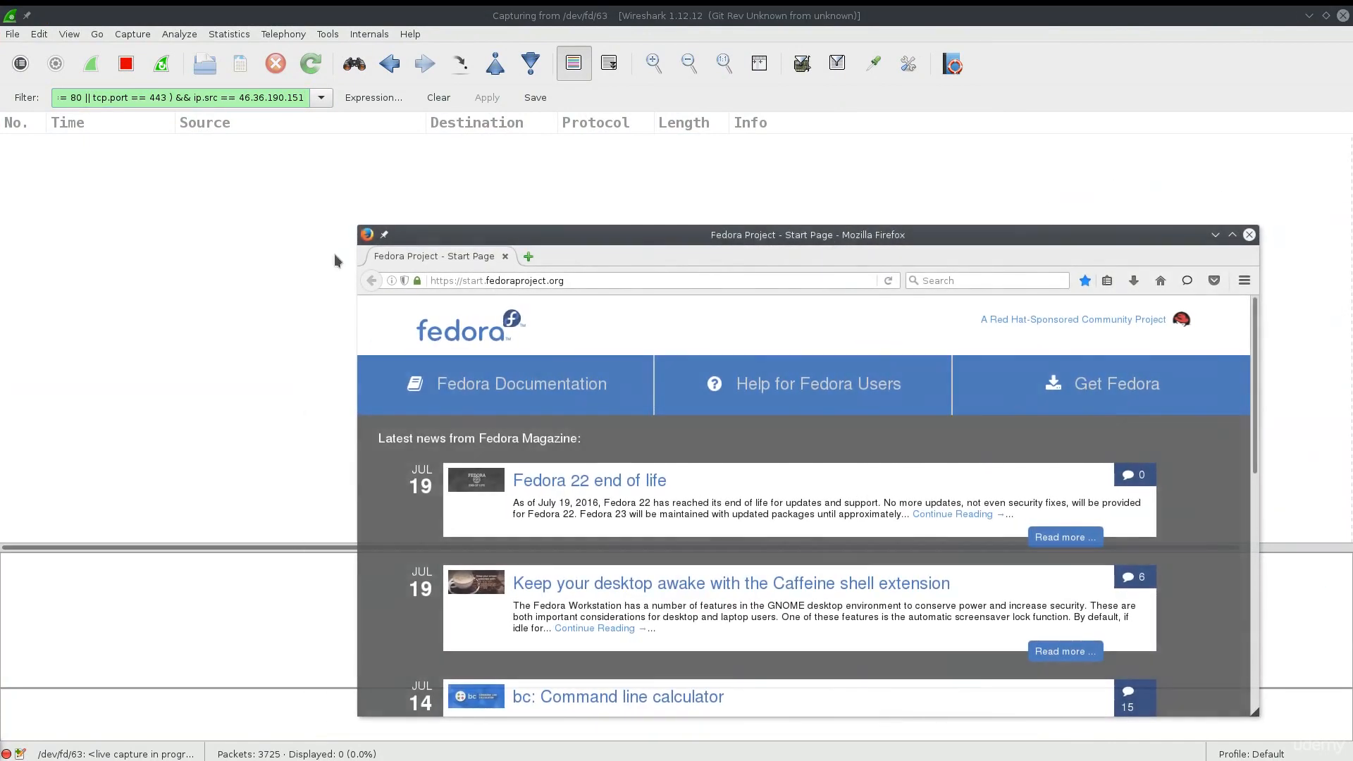
{"action": "left_click", "coordinate": [989, 283]}
{"action": "type", "text": "google.com"}
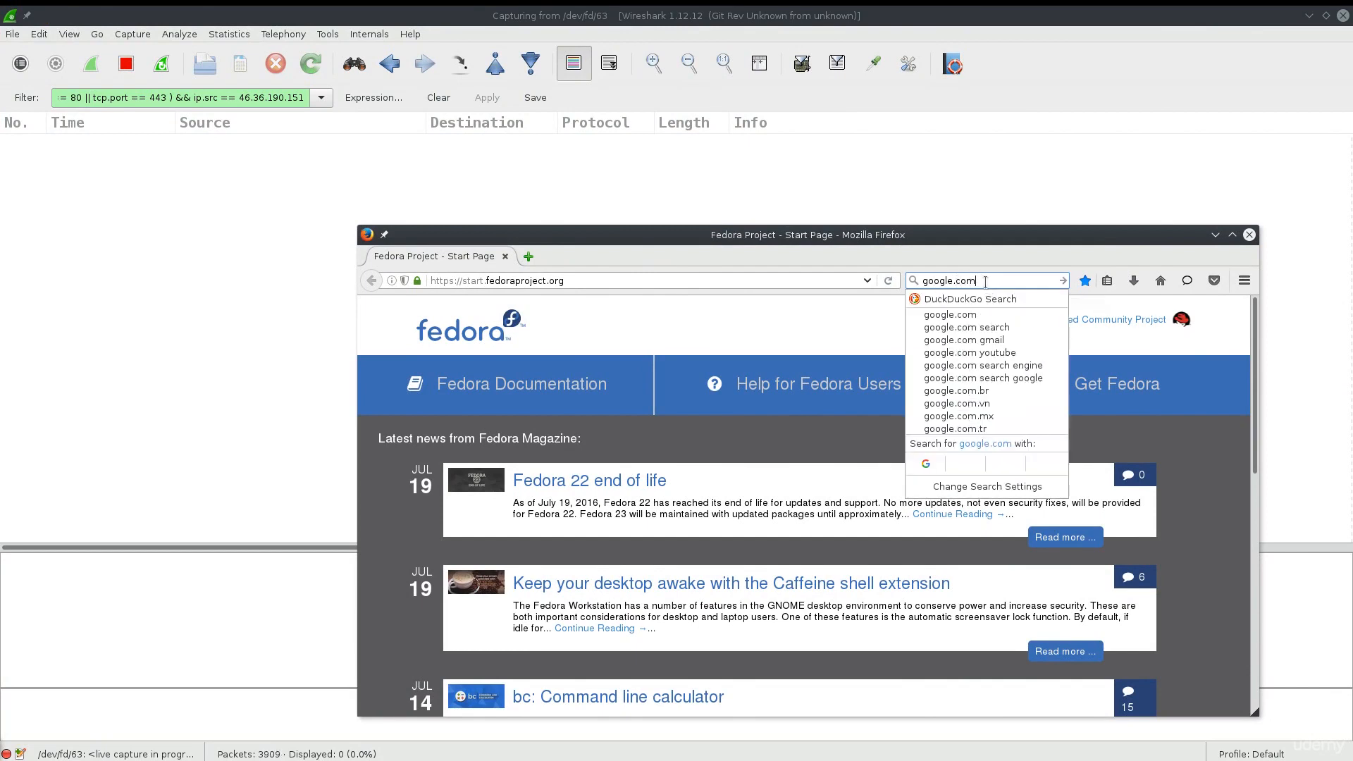
{"action": "key", "text": "Return"}
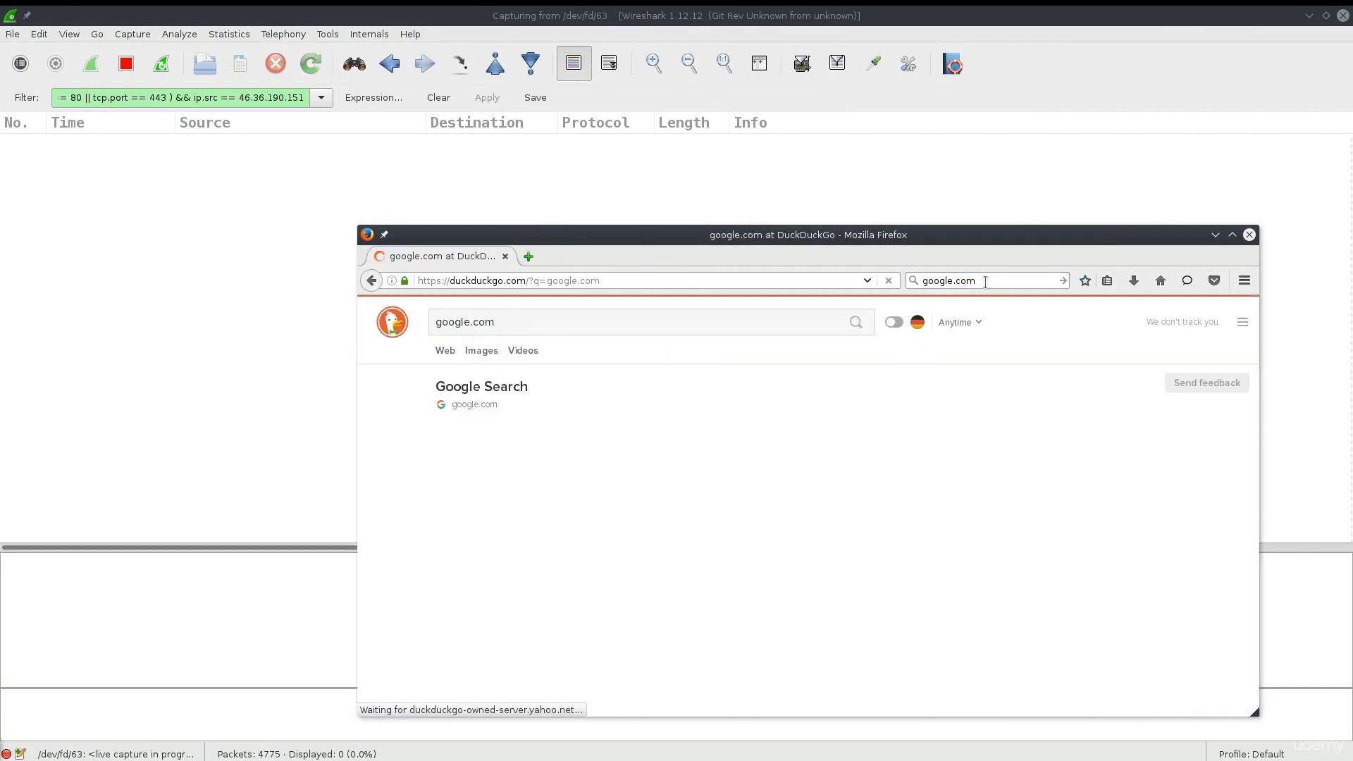
{"action": "left_click_drag", "start_coordinate": [764, 250], "coordinate": [964, 258]}
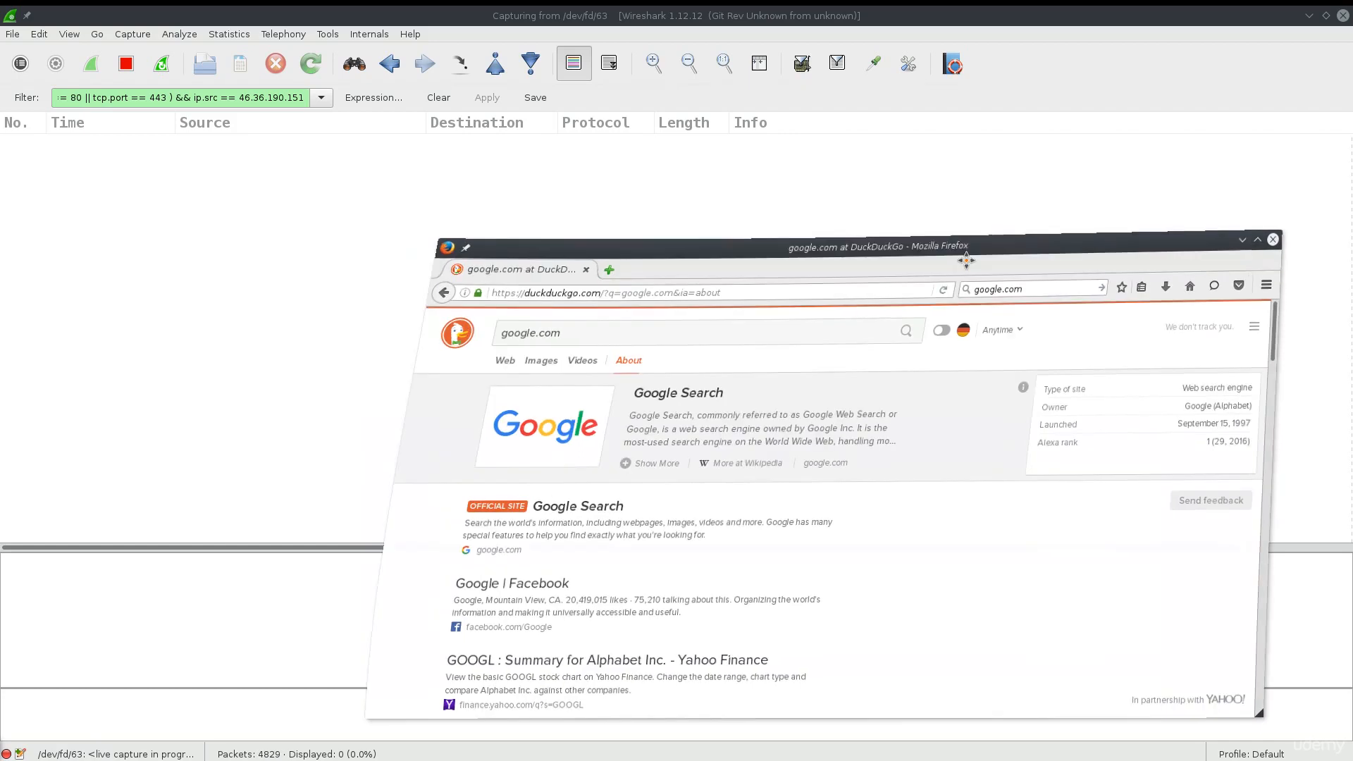
Remove the parentheses around the two port conditions in the Wireshark display filter and reapply it
{"action": "left_click", "coordinate": [396, 198]}
{"action": "left_click", "coordinate": [180, 97]}
{"action": "key", "text": "BackSpace"}
{"action": "key", "text": "BackSpace"}
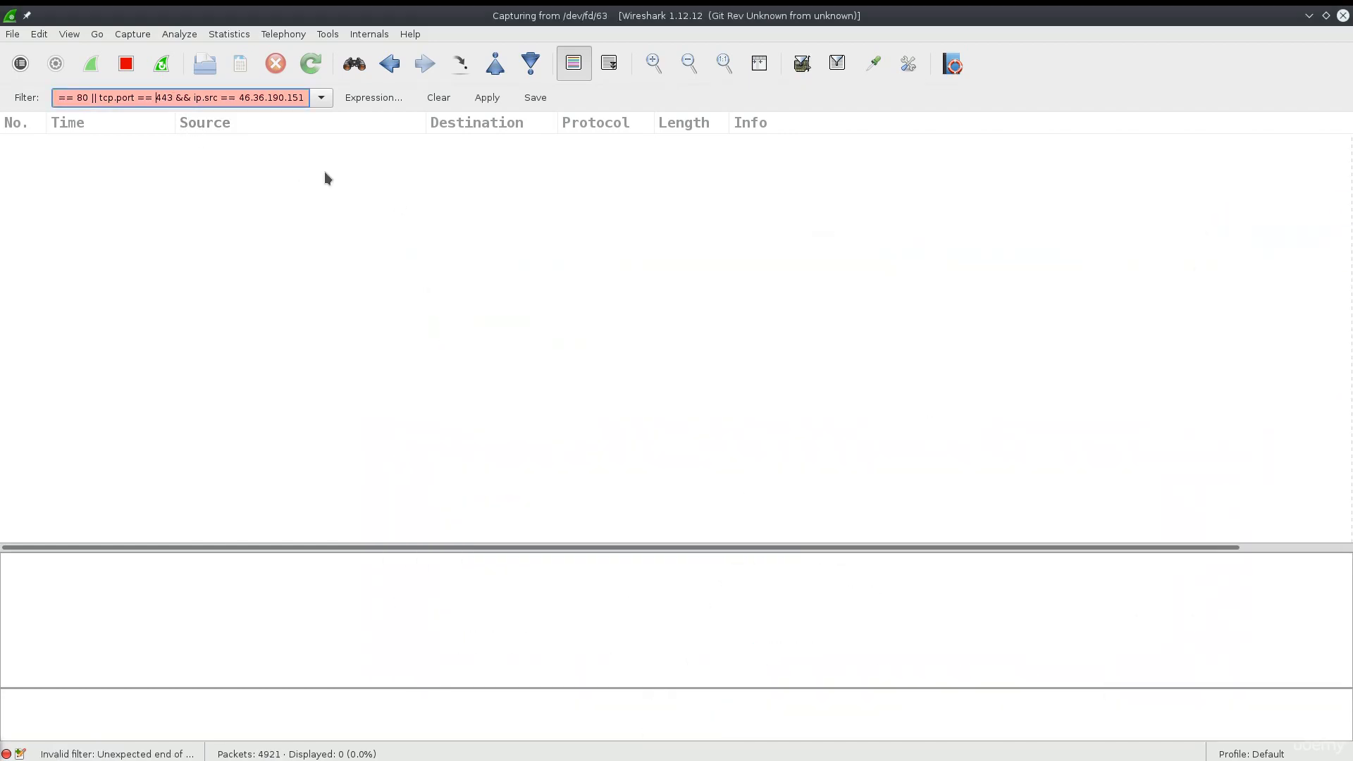
{"action": "key", "text": "Home"}
{"action": "key", "text": "Delete"}
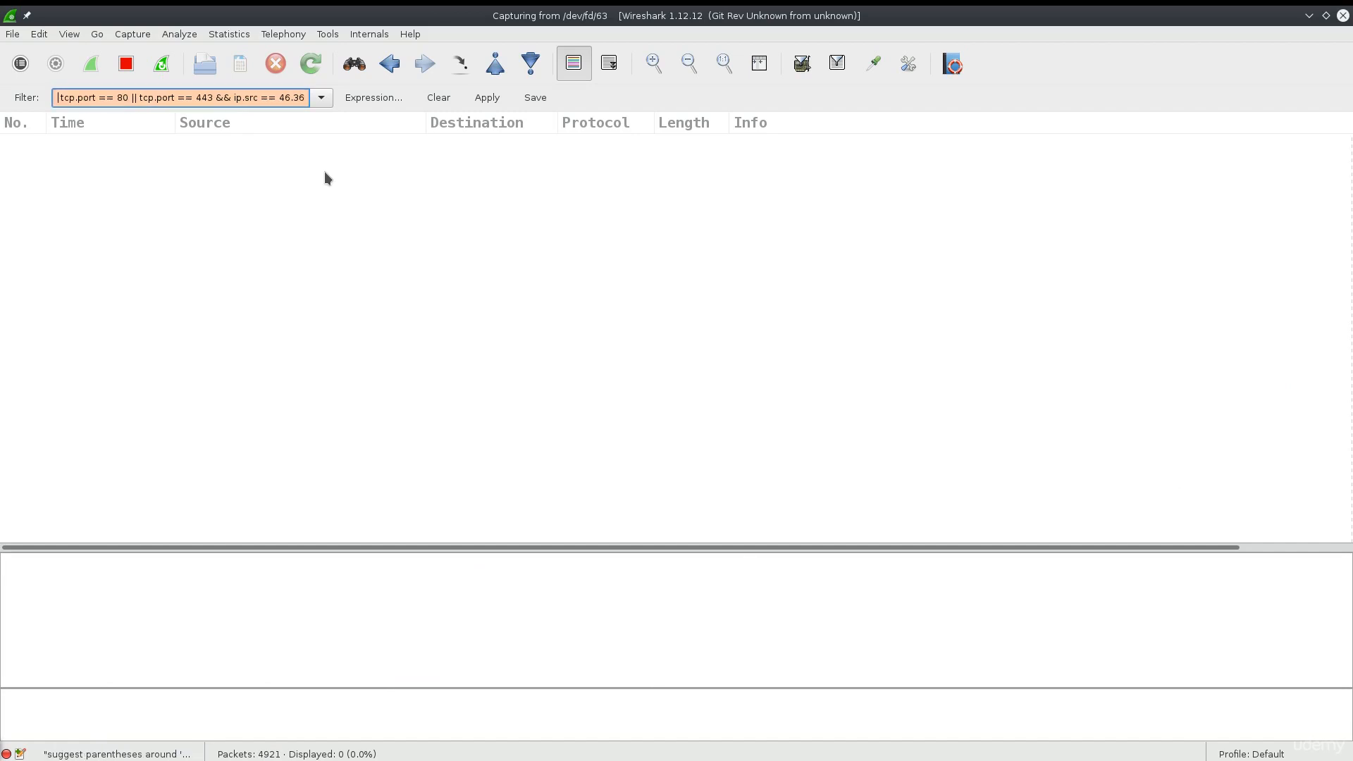
{"action": "key", "text": "Delete"}
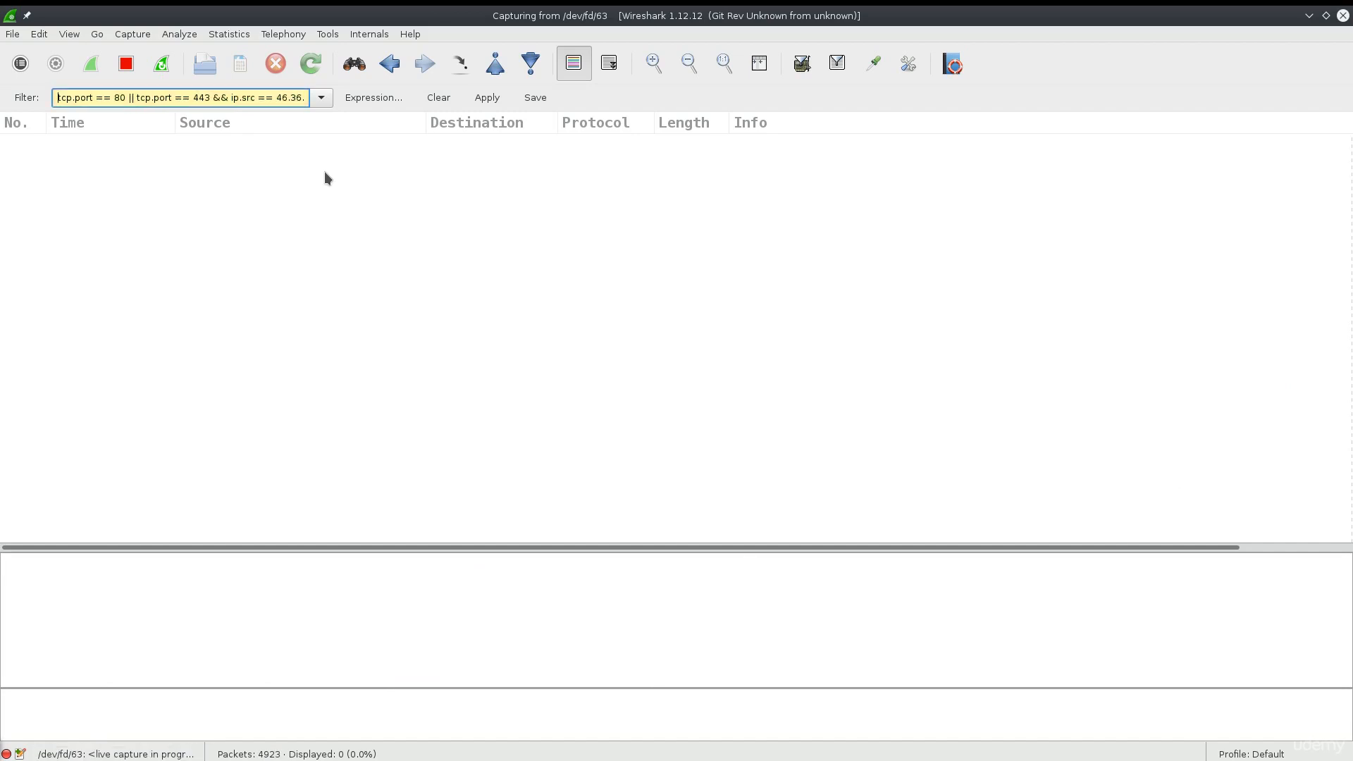
{"action": "left_click", "coordinate": [488, 98]}
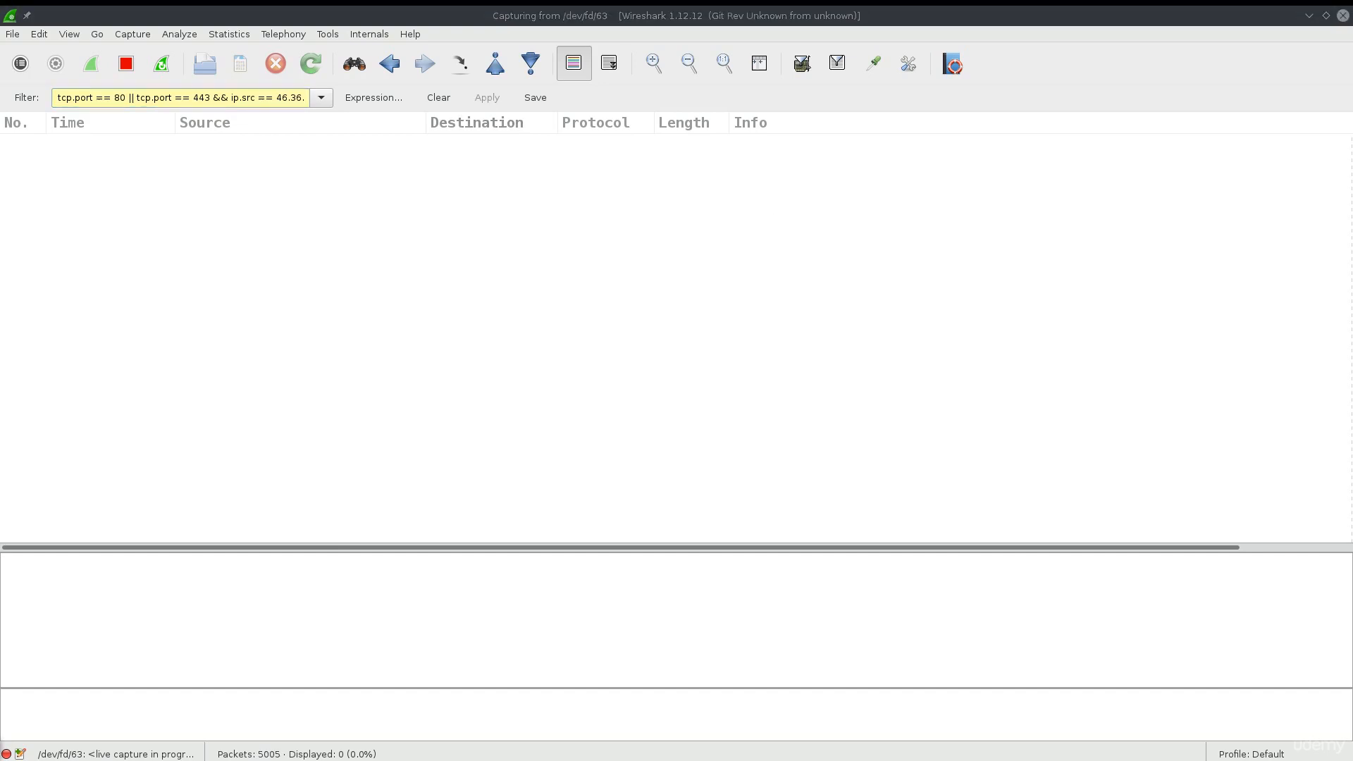
Delete the ip.src condition so the display filter reads tcp.port == 80 || tcp.port == 443, and apply it
{"action": "mouse_move", "coordinate": [1352, 193]}
{"action": "left_mouse_down"}
{"action": "mouse_move", "coordinate": [873, 104]}
{"action": "mouse_move", "coordinate": [781, 211]}
{"action": "mouse_move", "coordinate": [1352, 204]}
{"action": "left_mouse_up"}
{"action": "left_click_drag", "start_coordinate": [229, 101], "coordinate": [330, 98]}
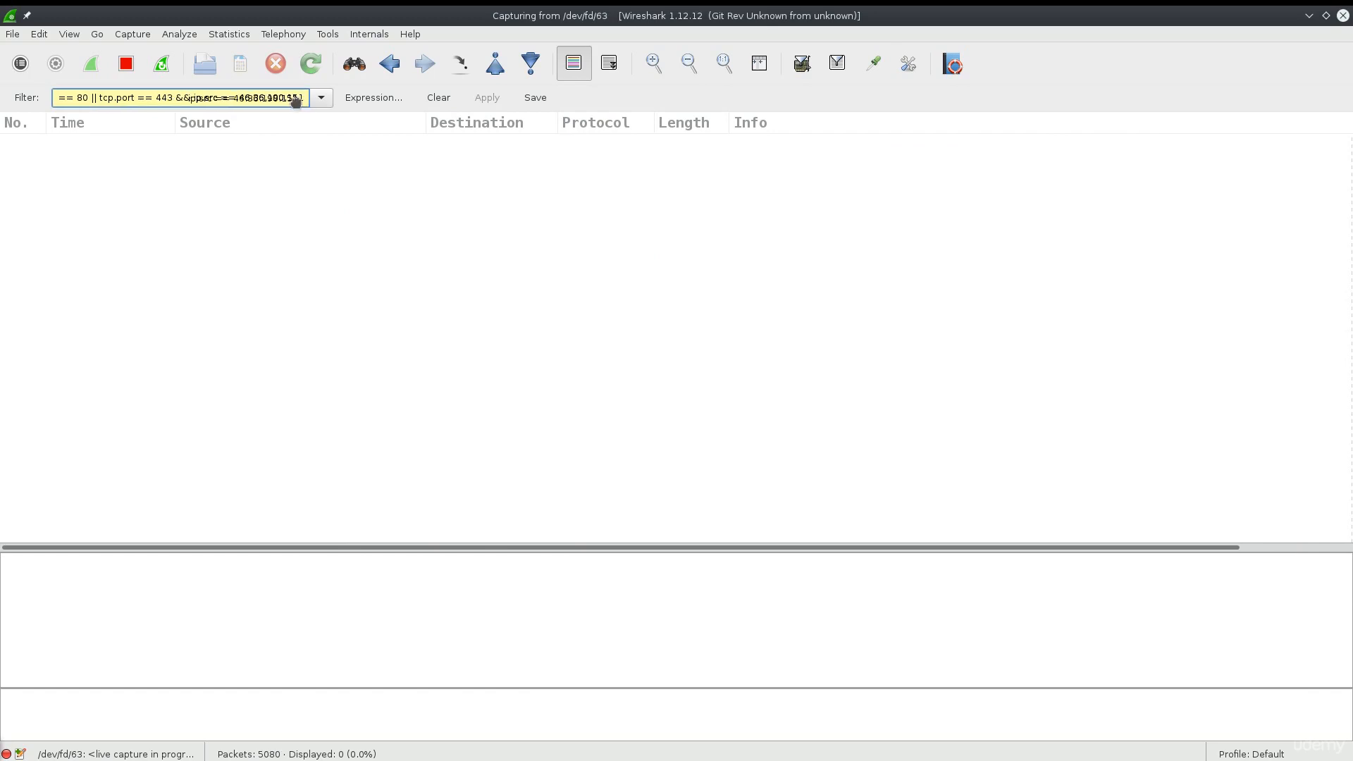
{"action": "key", "text": "BackSpace"}
{"action": "key", "text": "BackSpace"}
{"action": "key", "text": "BackSpace"}
{"action": "key", "text": "BackSpace"}
{"action": "key", "text": "BackSpace"}
{"action": "key", "text": "BackSpace"}
{"action": "key", "text": "BackSpace"}
{"action": "key", "text": "BackSpace"}
{"action": "key", "text": "BackSpace"}
{"action": "key", "text": "BackSpace"}
{"action": "key", "text": "BackSpace"}
{"action": "key", "text": "BackSpace"}
{"action": "key", "text": "BackSpace"}
{"action": "key", "text": "BackSpace"}
{"action": "key", "text": "BackSpace"}
{"action": "key", "text": "BackSpace"}
{"action": "key", "text": "BackSpace"}
{"action": "key", "text": "BackSpace"}
{"action": "key", "text": "BackSpace"}
{"action": "key", "text": "BackSpace"}
{"action": "key", "text": "BackSpace"}
{"action": "key", "text": "BackSpace"}
{"action": "key", "text": "BackSpace"}
{"action": "key", "text": "BackSpace"}
{"action": "key", "text": "BackSpace"}
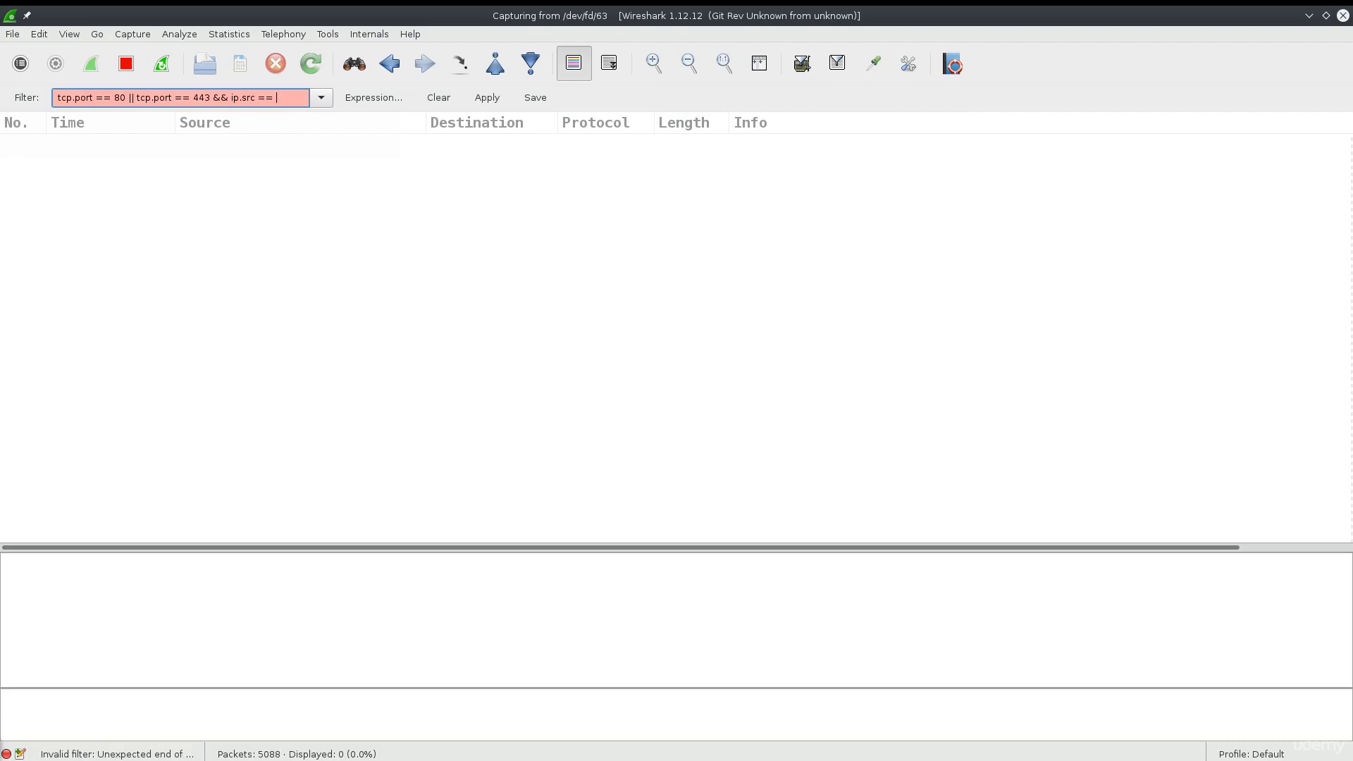
{"action": "key", "text": "BackSpace"}
{"action": "key", "text": "BackSpace"}
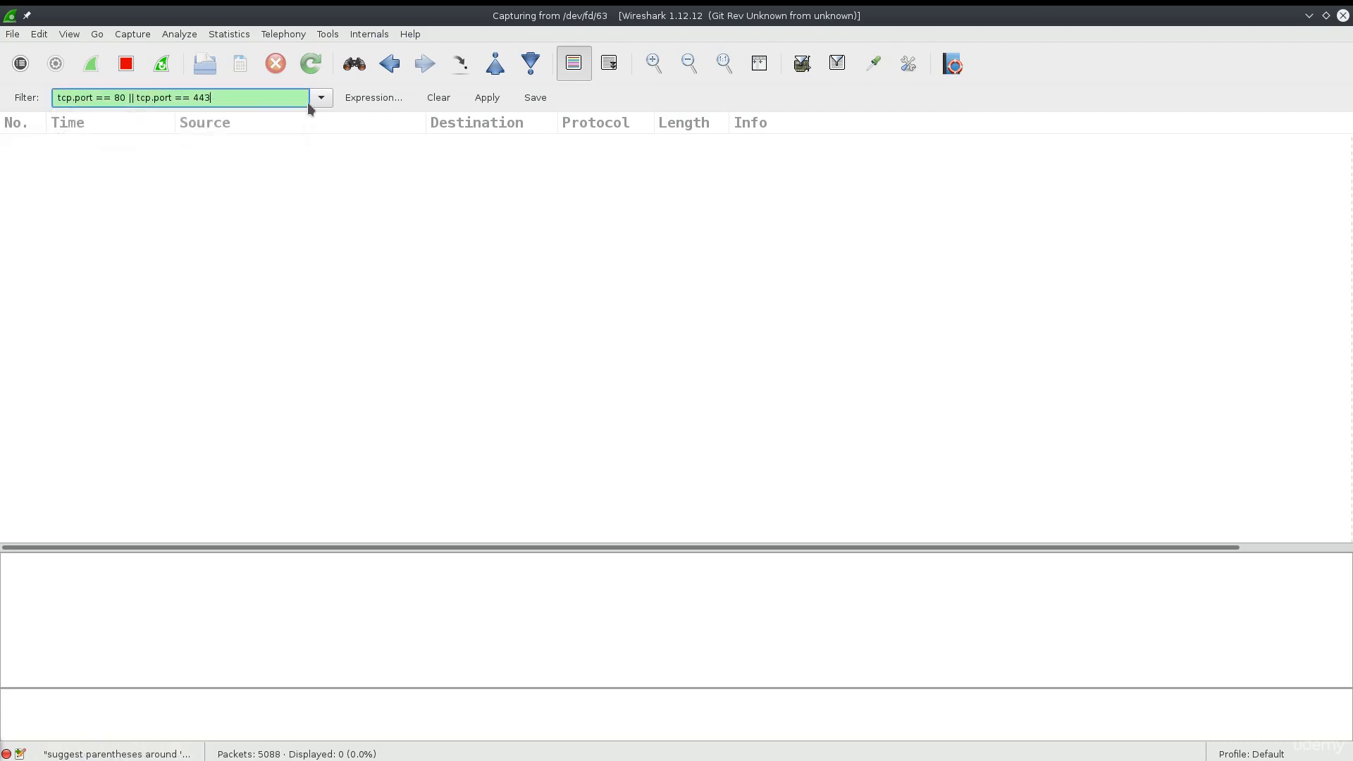
{"action": "left_click", "coordinate": [484, 98]}
Move the Firefox window off the Wireshark packet list and bring the newest captured packets into view
{"action": "left_click_drag", "start_coordinate": [1352, 272], "coordinate": [873, 285]}
{"action": "scroll", "coordinate": [619, 314], "scroll_direction": "down", "scroll_amount": 20}
{"action": "scroll", "coordinate": [537, 344], "scroll_direction": "right", "scroll_amount": 1}
{"action": "scroll", "coordinate": [554, 328], "scroll_direction": "down", "scroll_amount": 20}
{"action": "scroll", "coordinate": [551, 329], "scroll_direction": "right", "scroll_amount": 1}
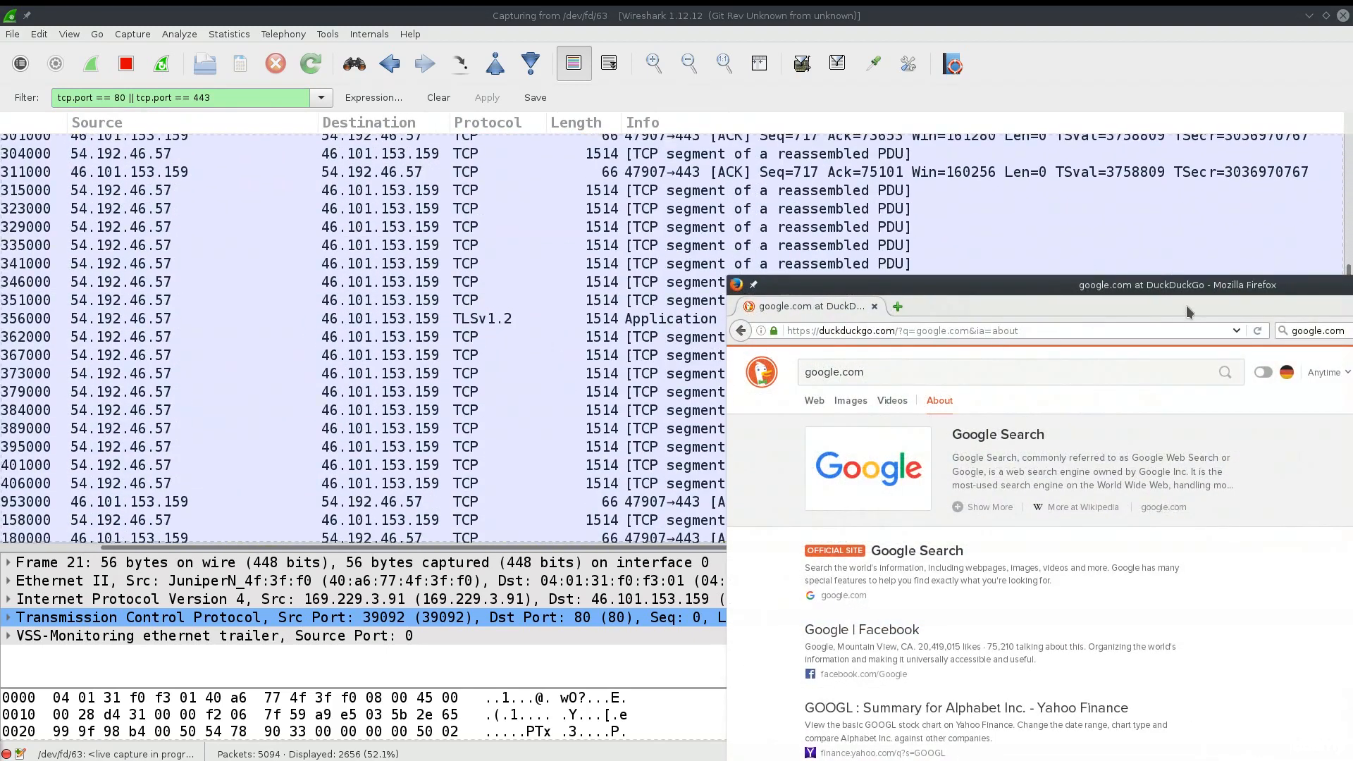
{"action": "left_click_drag", "start_coordinate": [1209, 290], "coordinate": [1348, 529]}
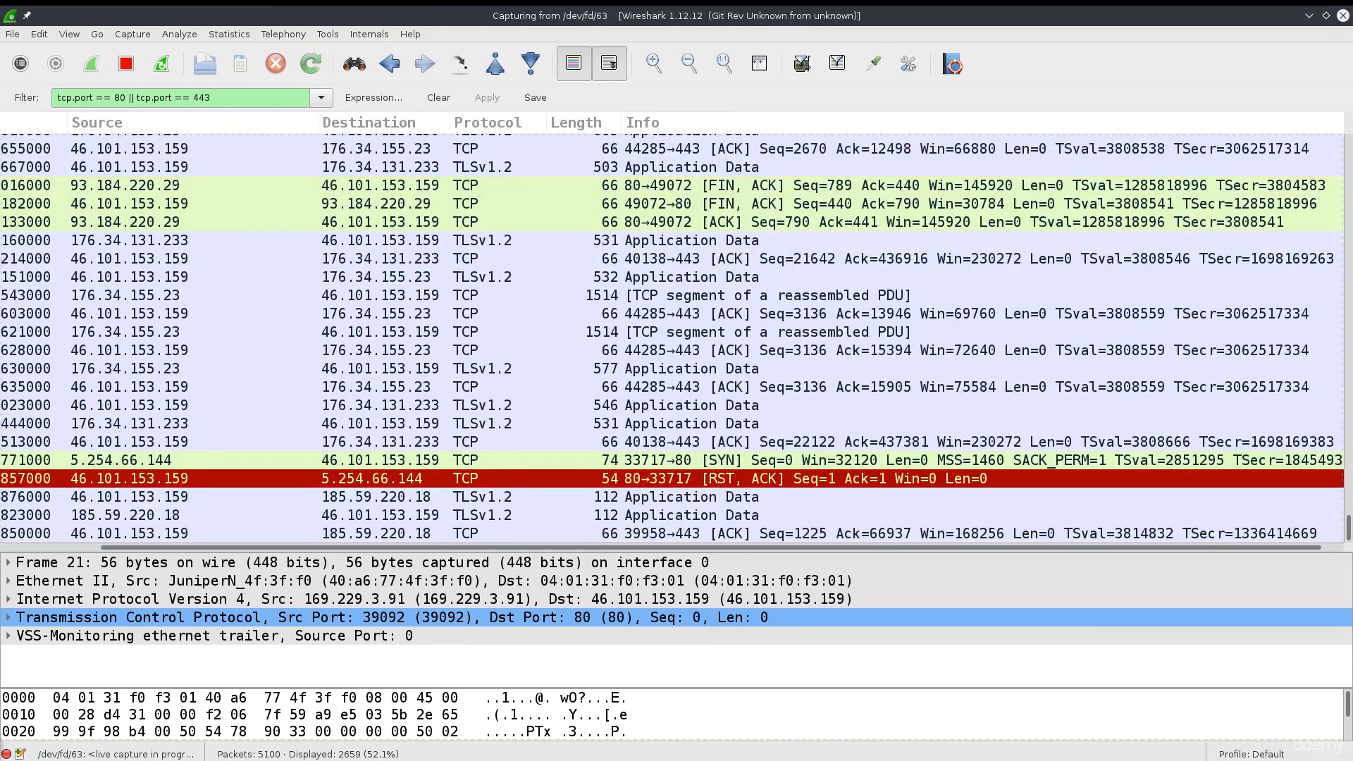
Restore the Wireshark window from maximised and place the Firefox window partly over it, keeping the packet list and proxychains terminal visible
{"action": "left_click_drag", "start_coordinate": [1349, 117], "coordinate": [1345, 176]}
{"action": "double_click", "coordinate": [705, 24]}
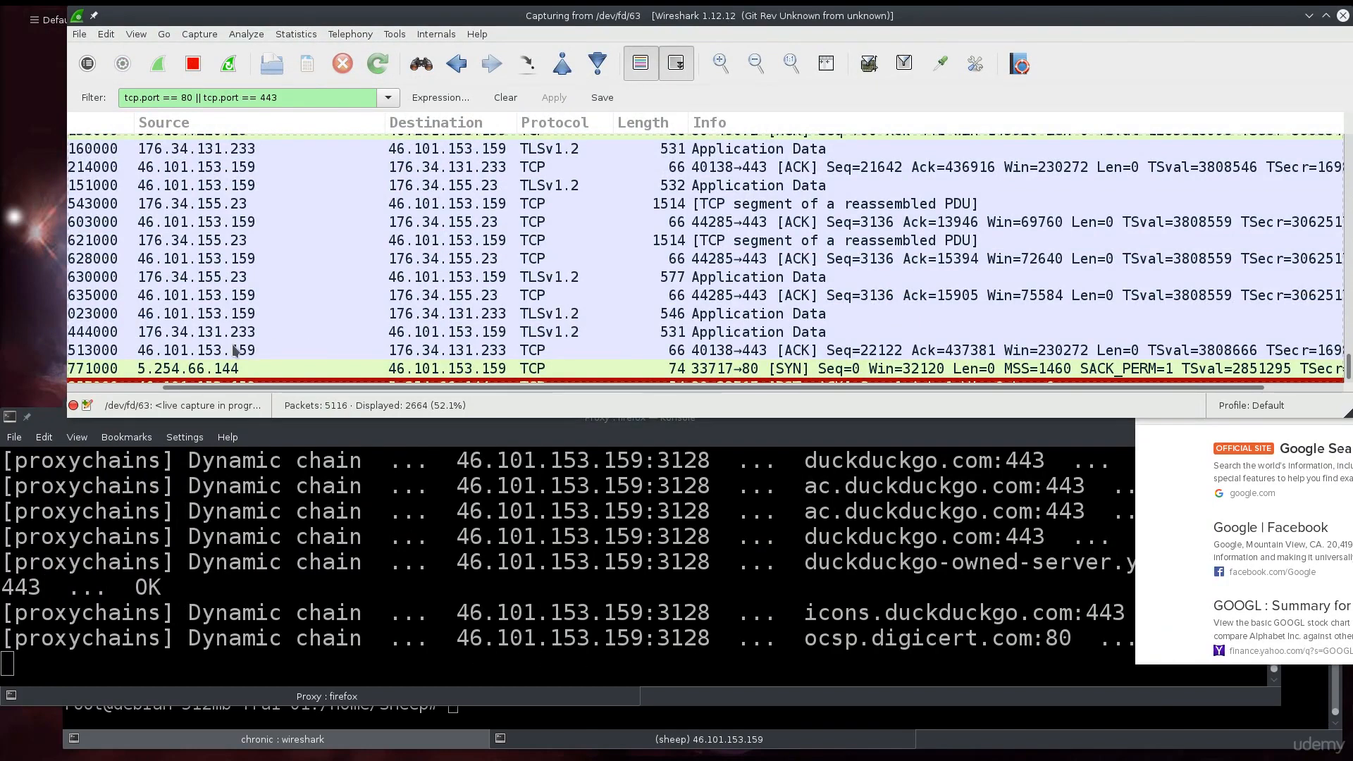
{"action": "left_click_drag", "start_coordinate": [1240, 21], "coordinate": [1233, 20]}
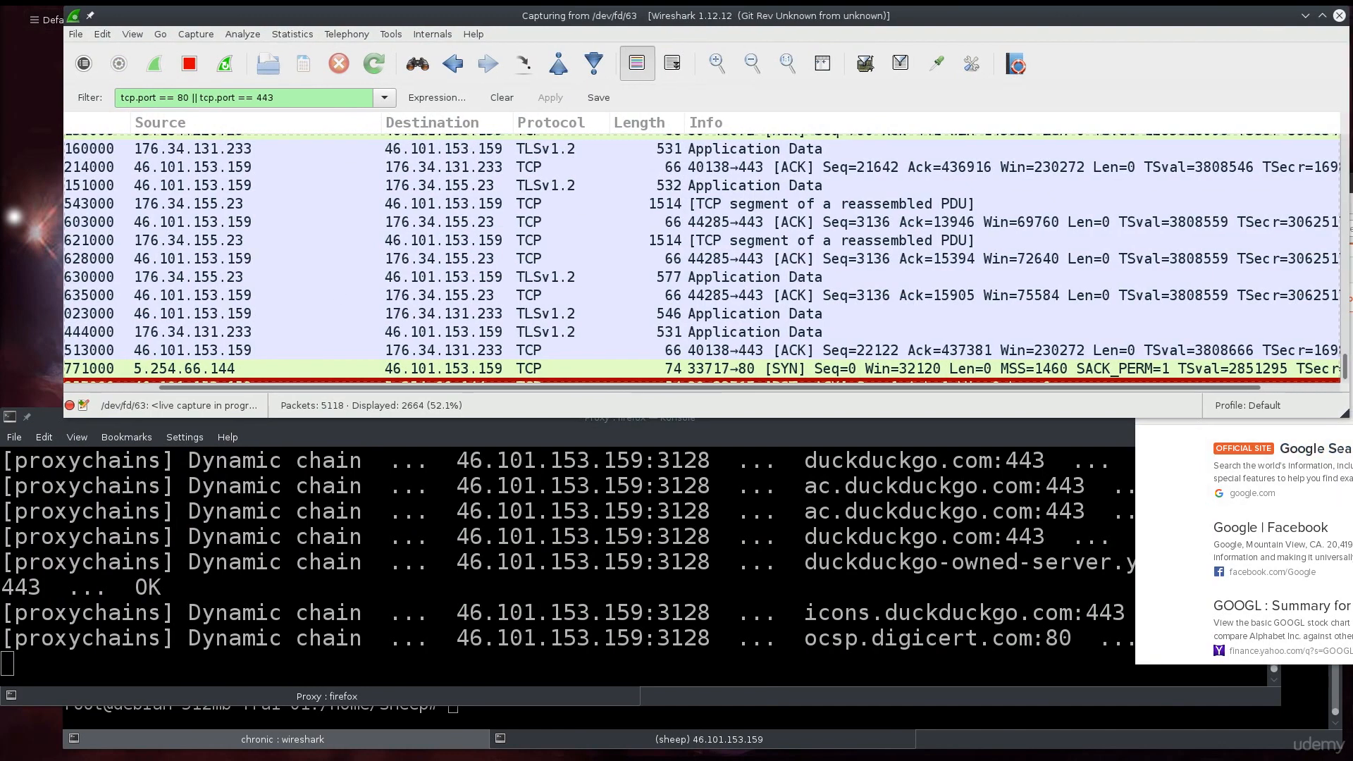
{"action": "left_click_drag", "start_coordinate": [1347, 183], "coordinate": [1246, 196]}
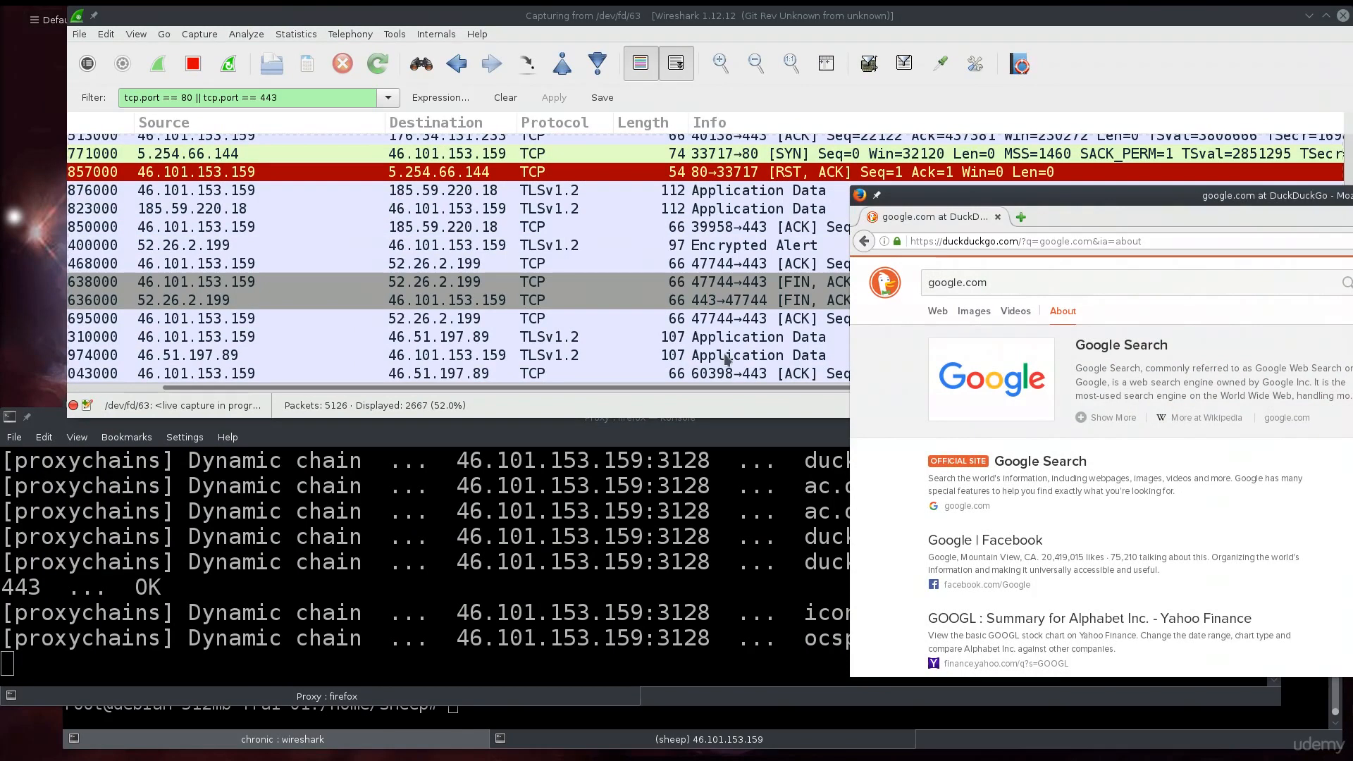
Open the official Google Search result in the proxied Firefox and search Google for yahoo.com
{"action": "scroll", "coordinate": [1049, 461], "scroll_direction": "down", "scroll_amount": 1}
{"action": "left_click", "coordinate": [1054, 426]}
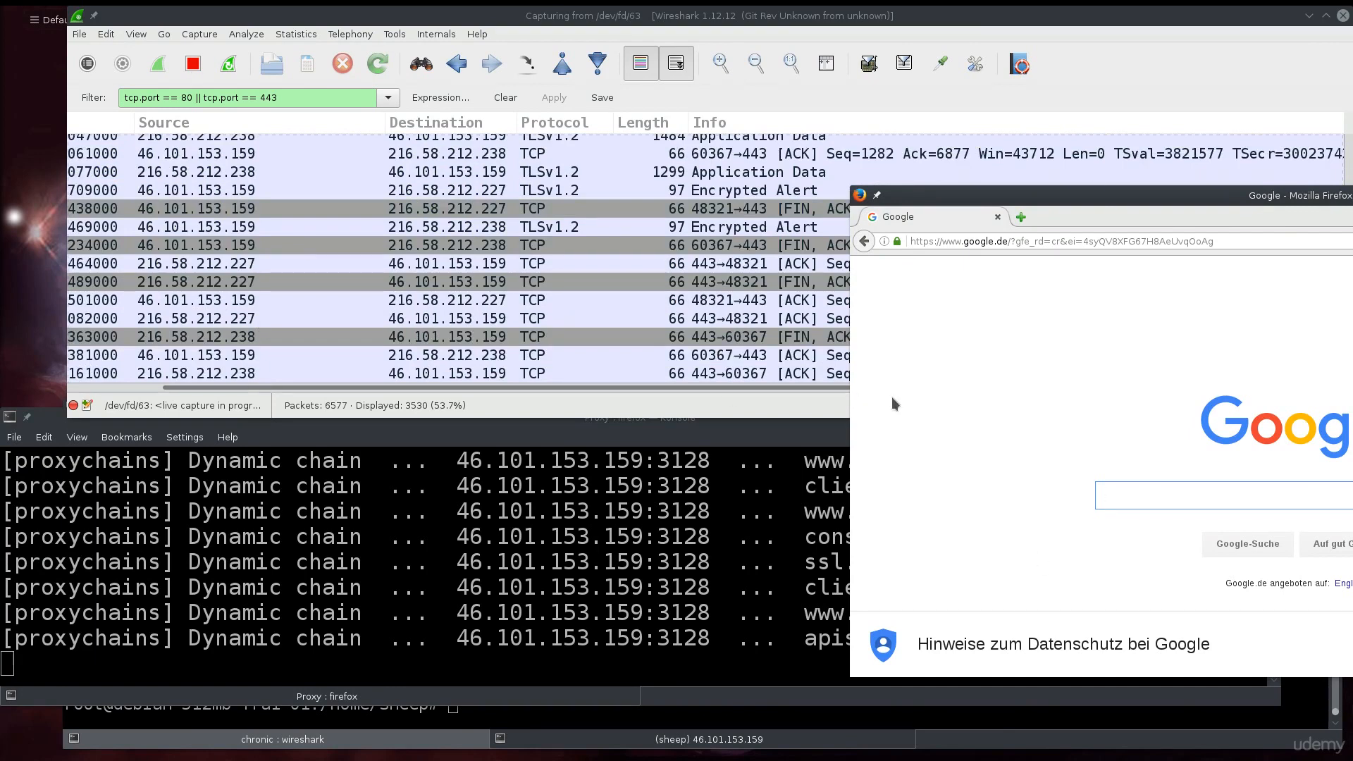
{"action": "scroll", "coordinate": [923, 429], "scroll_direction": "down", "scroll_amount": 1}
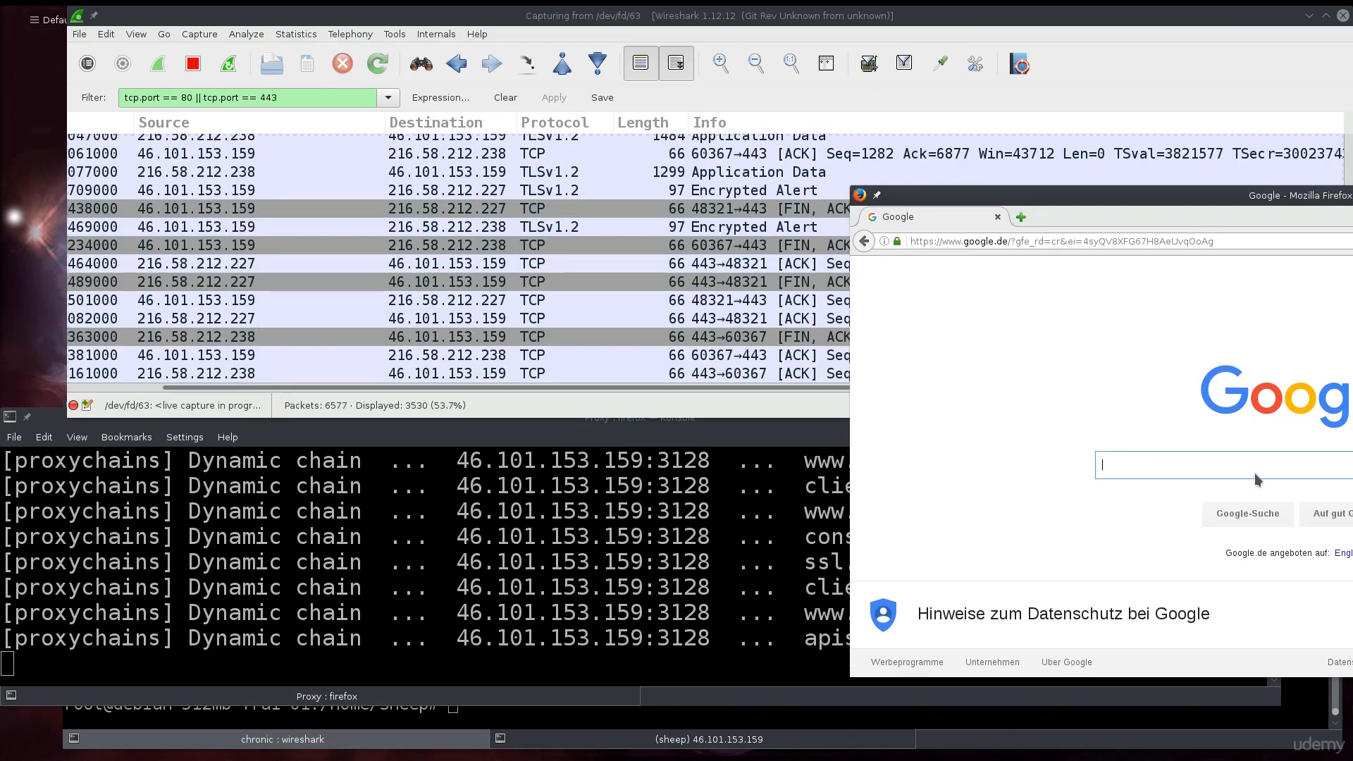
{"action": "type", "text": "ya"}
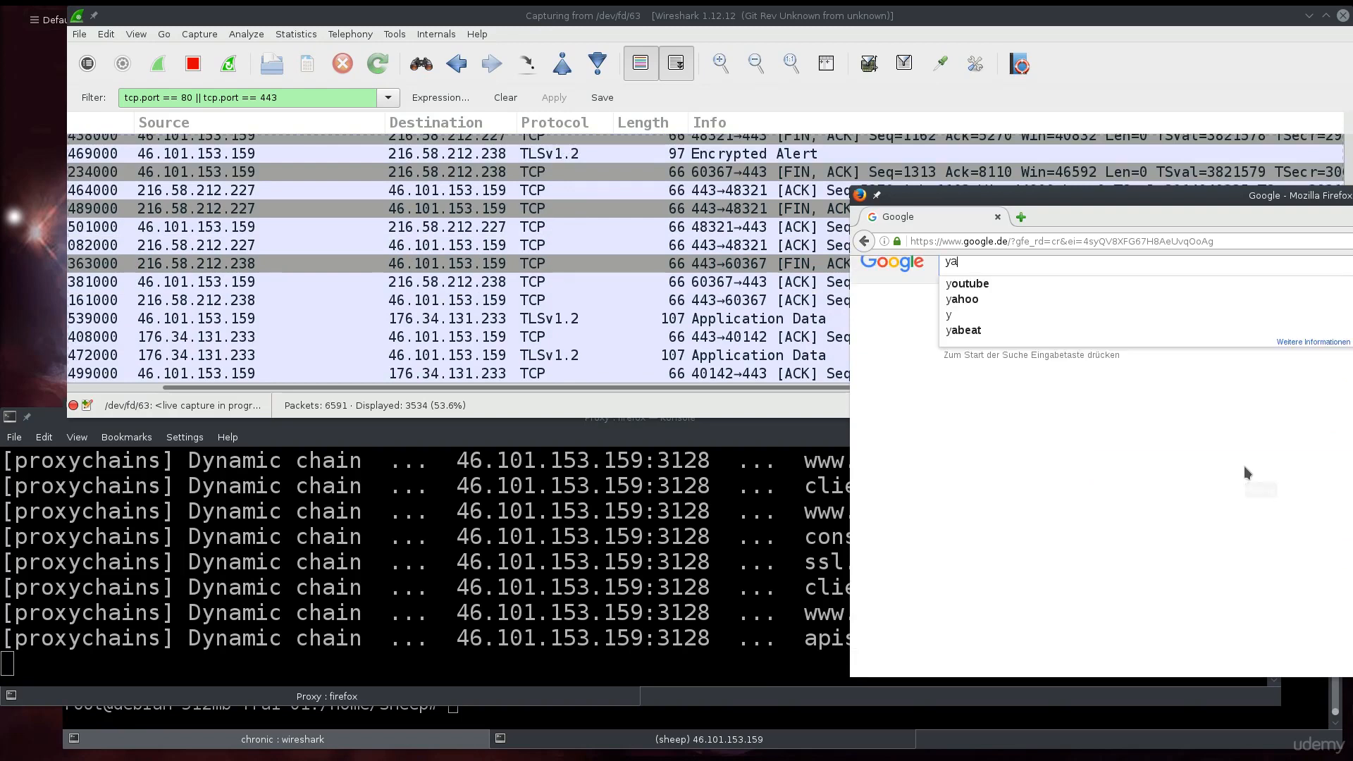
{"action": "type", "text": "hoo.com"}
{"action": "key", "text": "Return"}
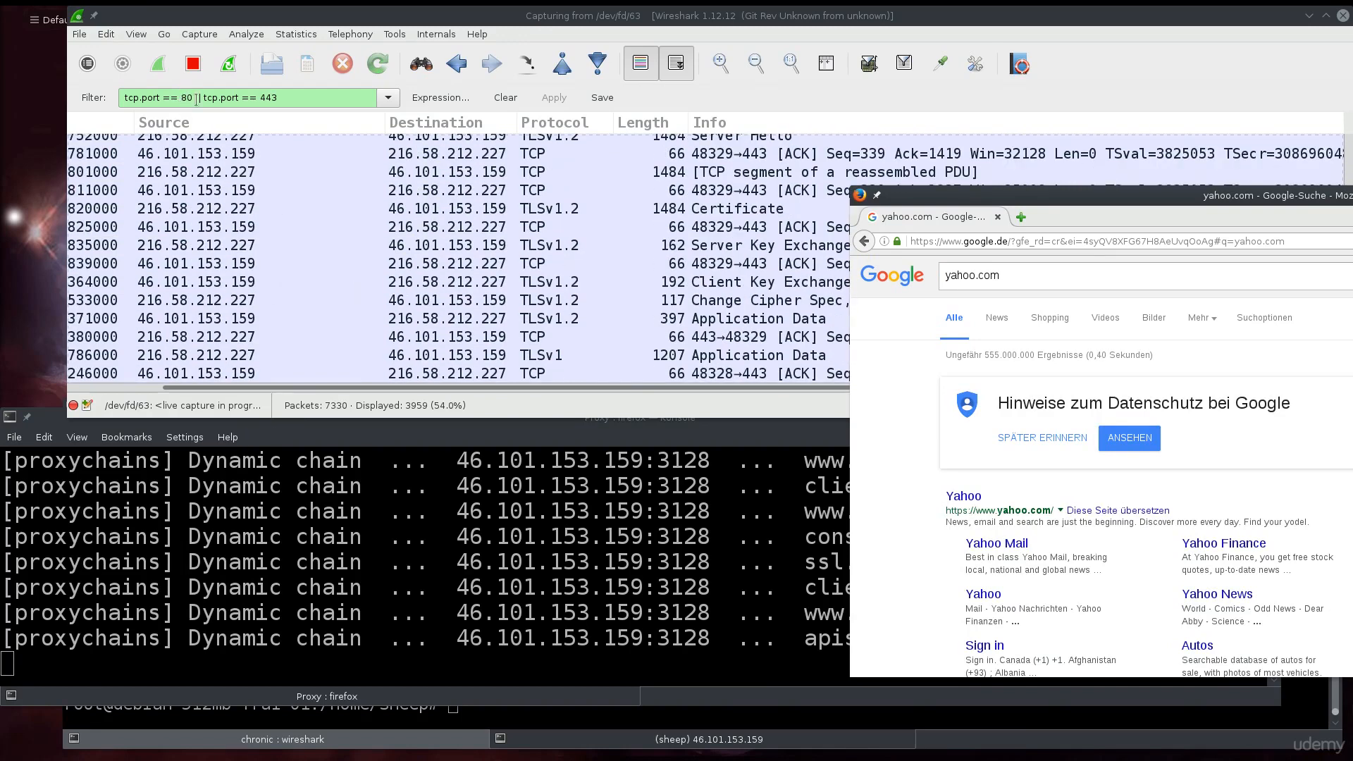
Append || tcp.port == 3128 to the Wireshark display filter, apply it and turn on automatic scrolling of the live capture
{"action": "left_click", "coordinate": [300, 98]}
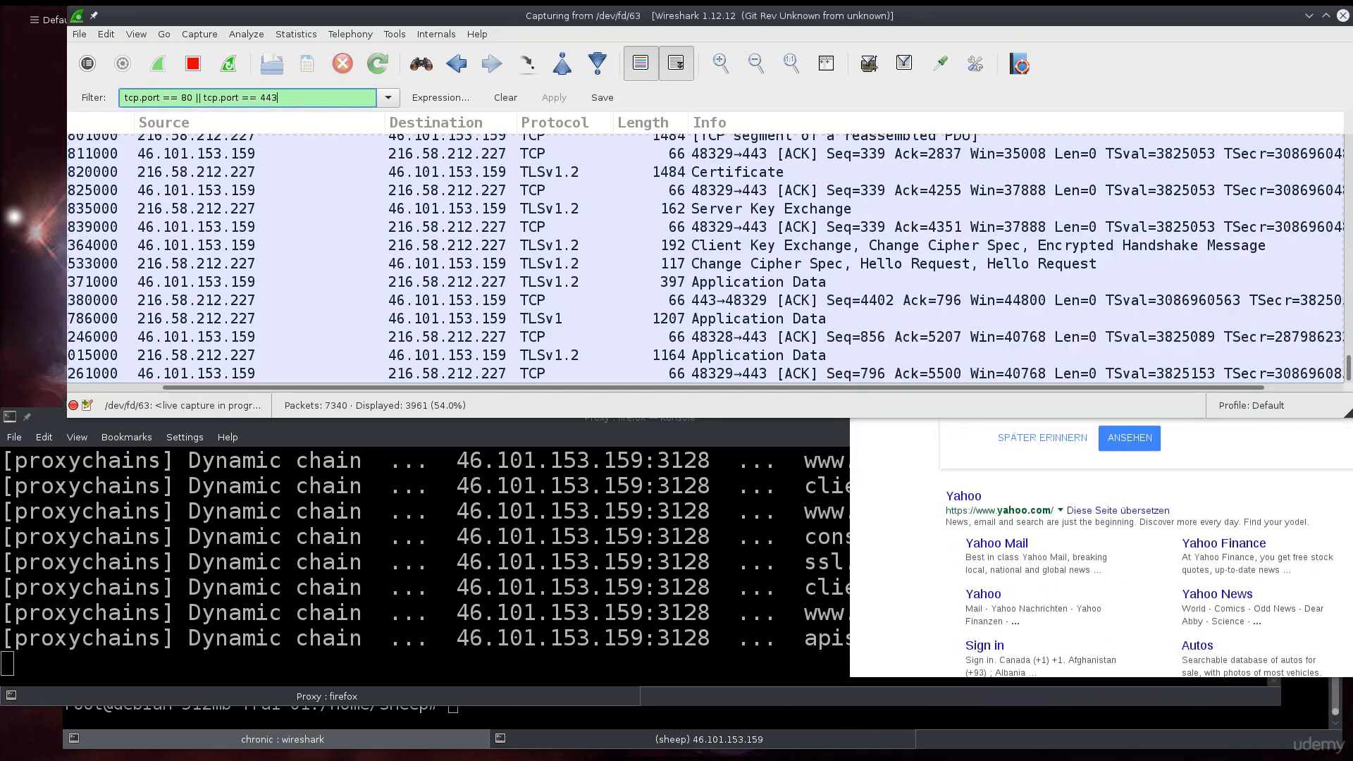
{"action": "type", "text": "||"}
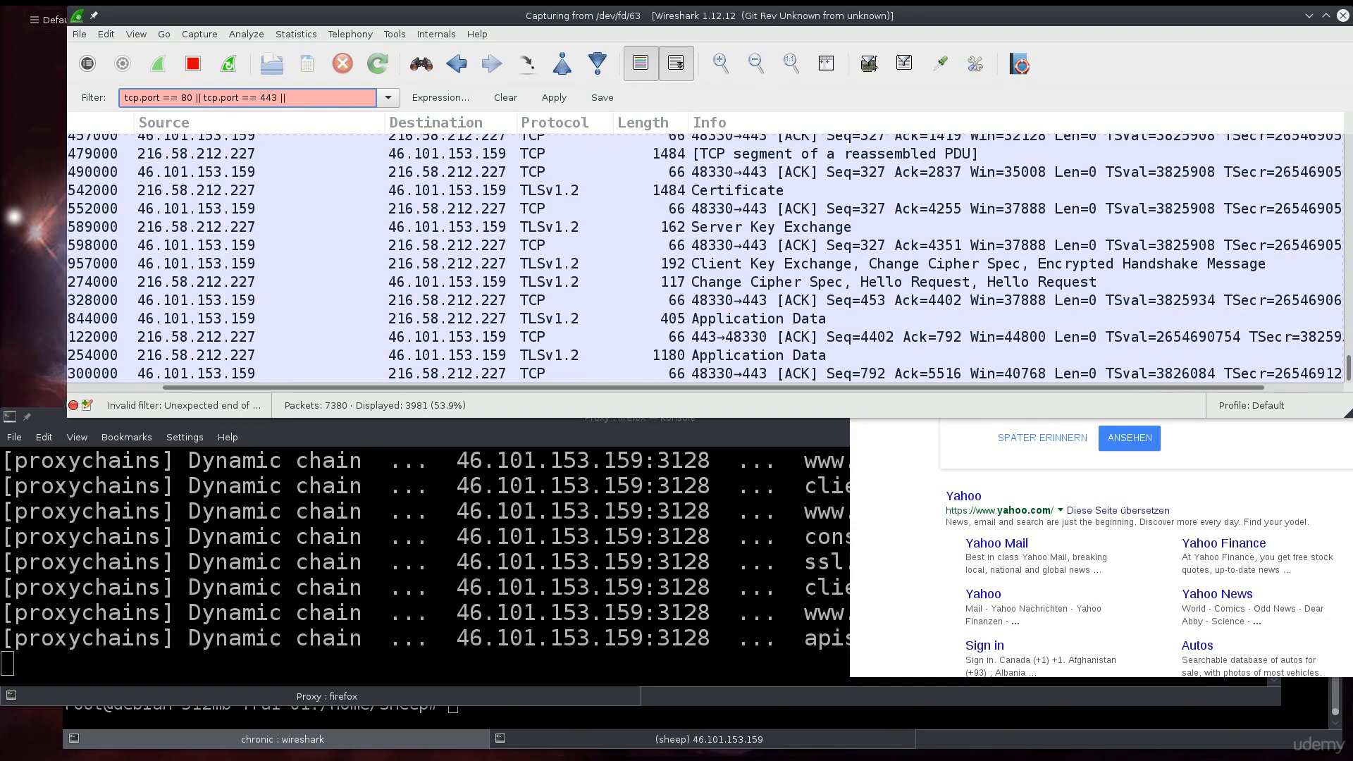
{"action": "type", "text": "tcp."}
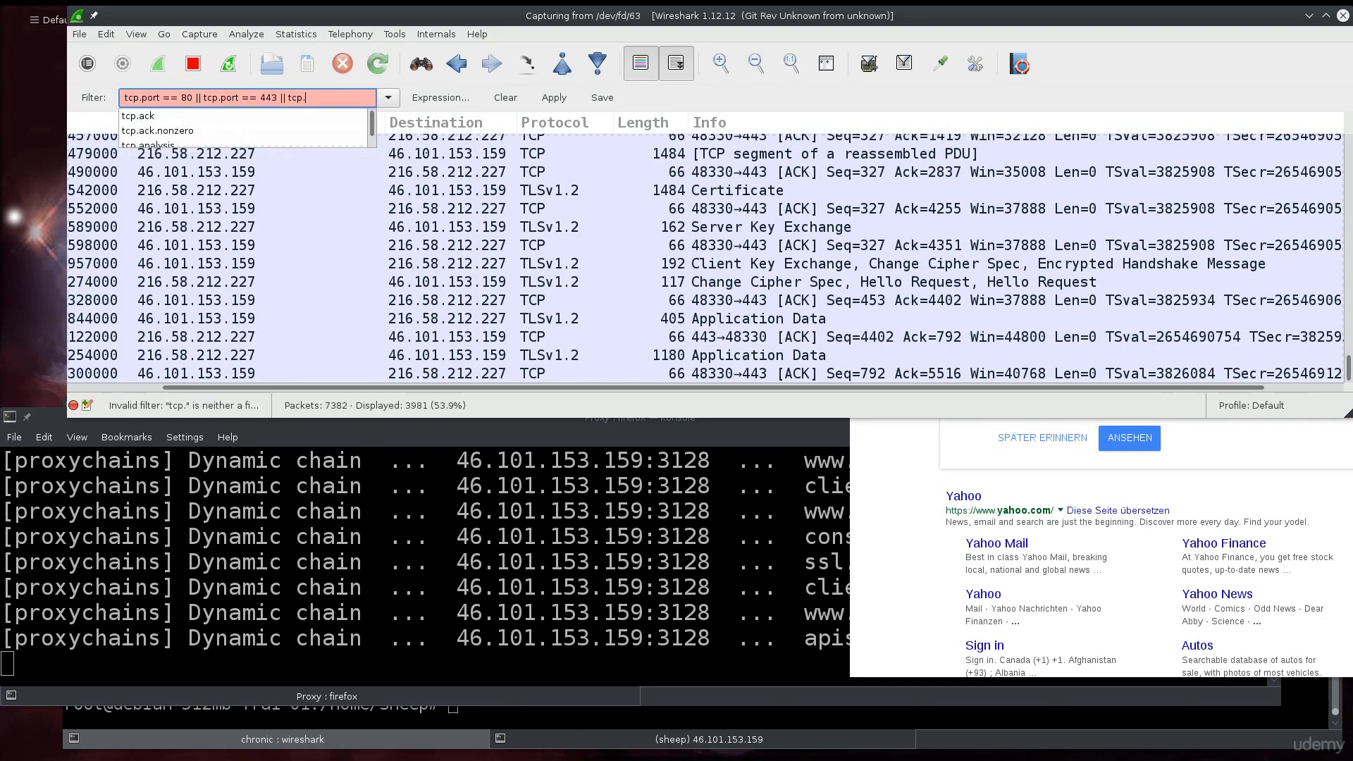
{"action": "type", "text": "port "}
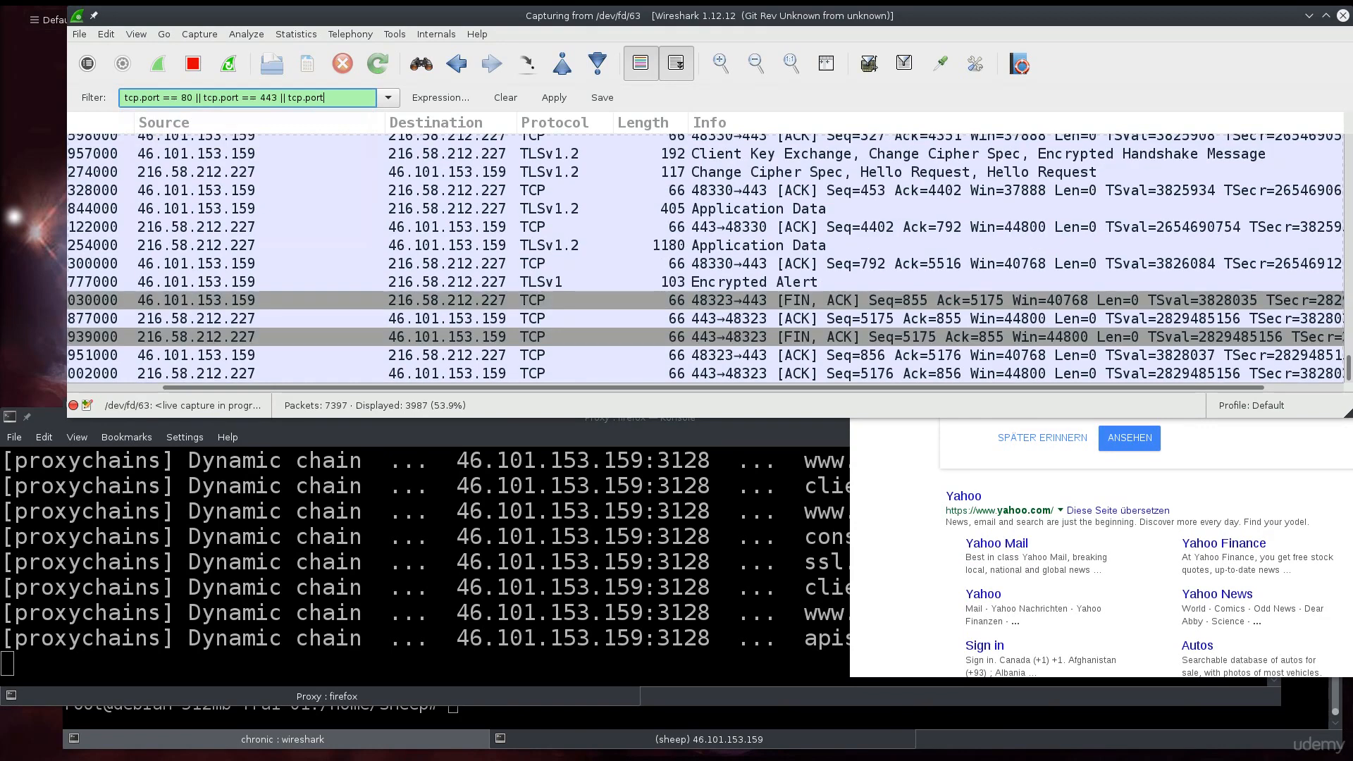
{"action": "type", "text": "== "}
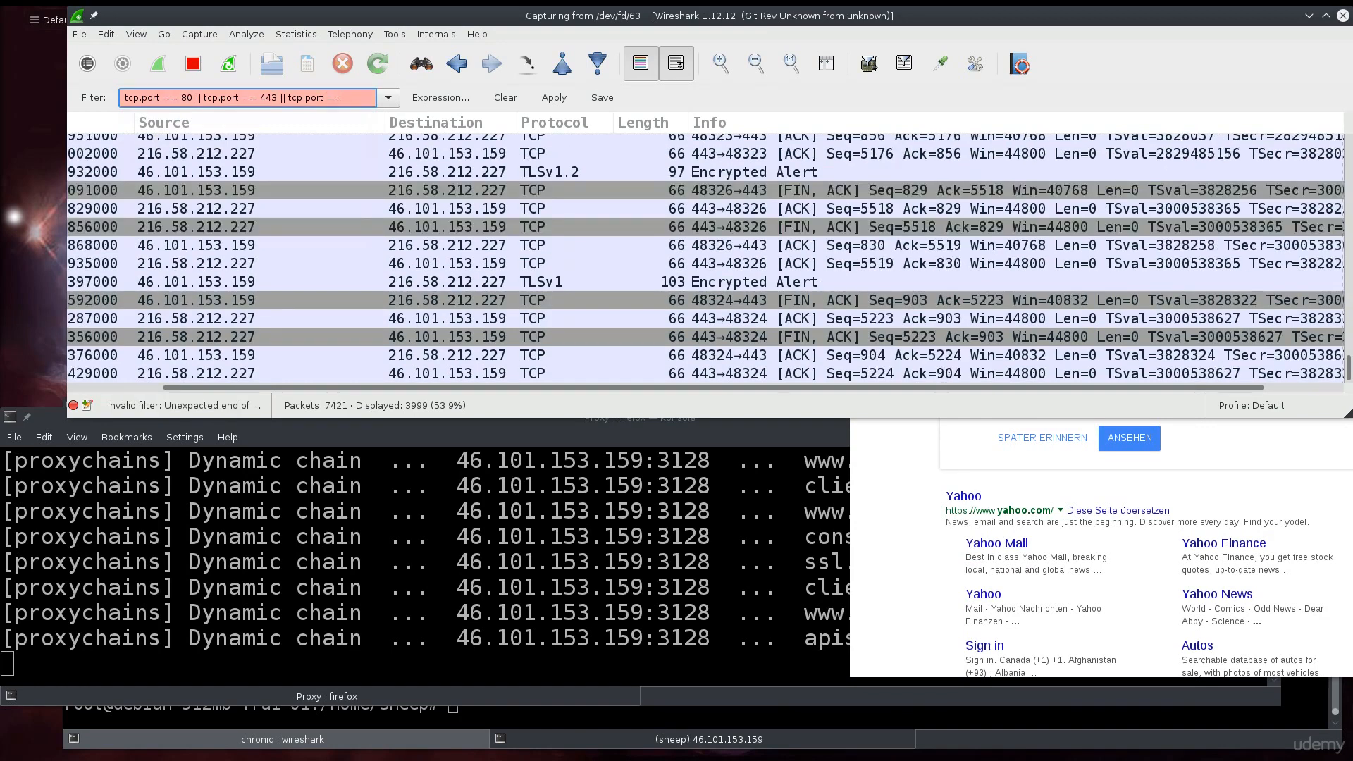
{"action": "type", "text": "3128"}
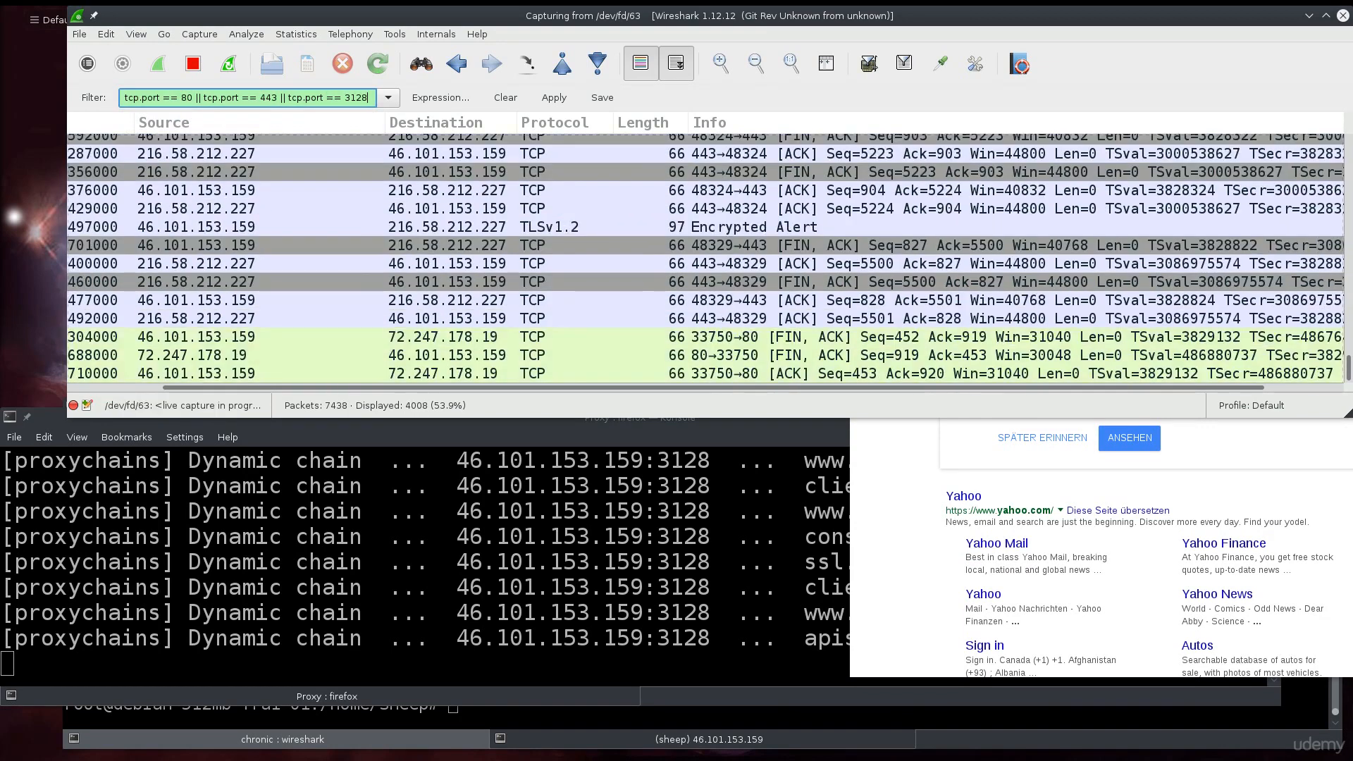
{"action": "key", "text": "Return"}
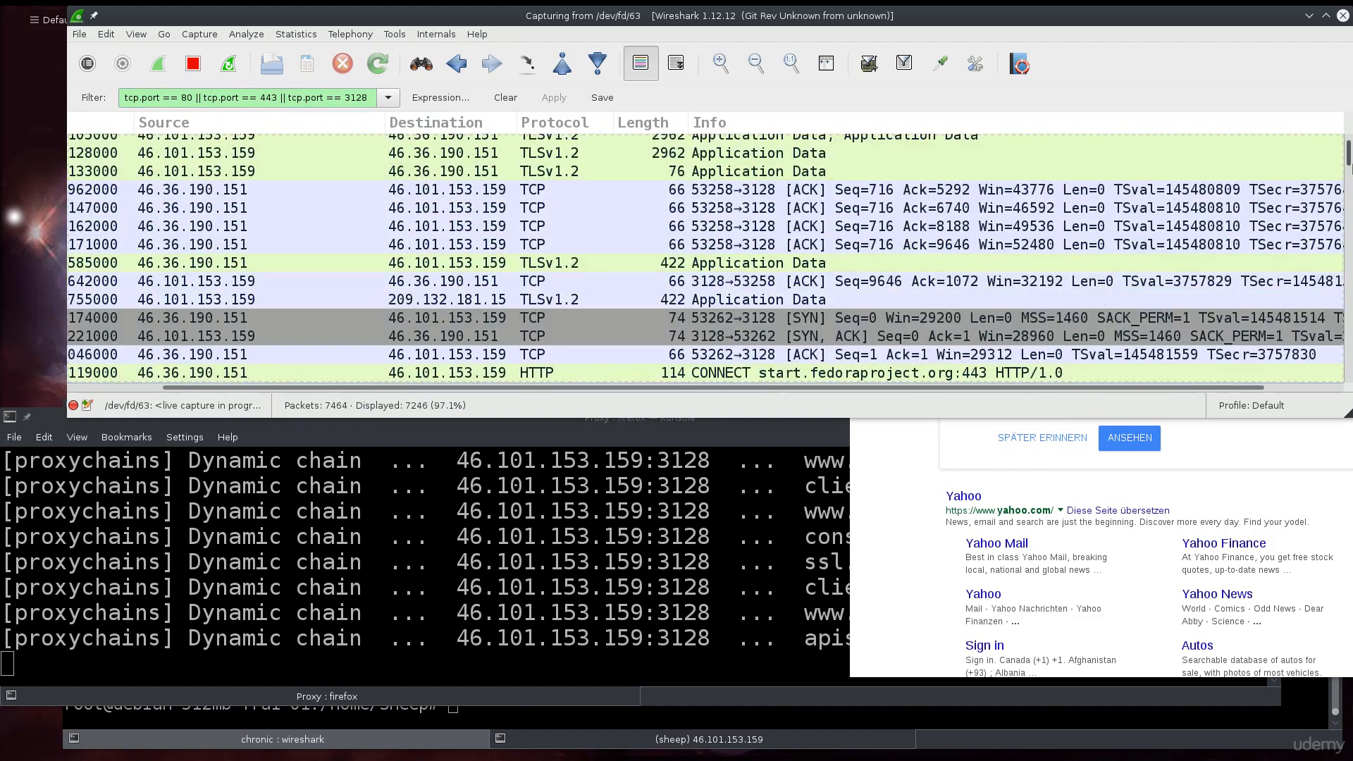
{"action": "left_click", "coordinate": [676, 64]}
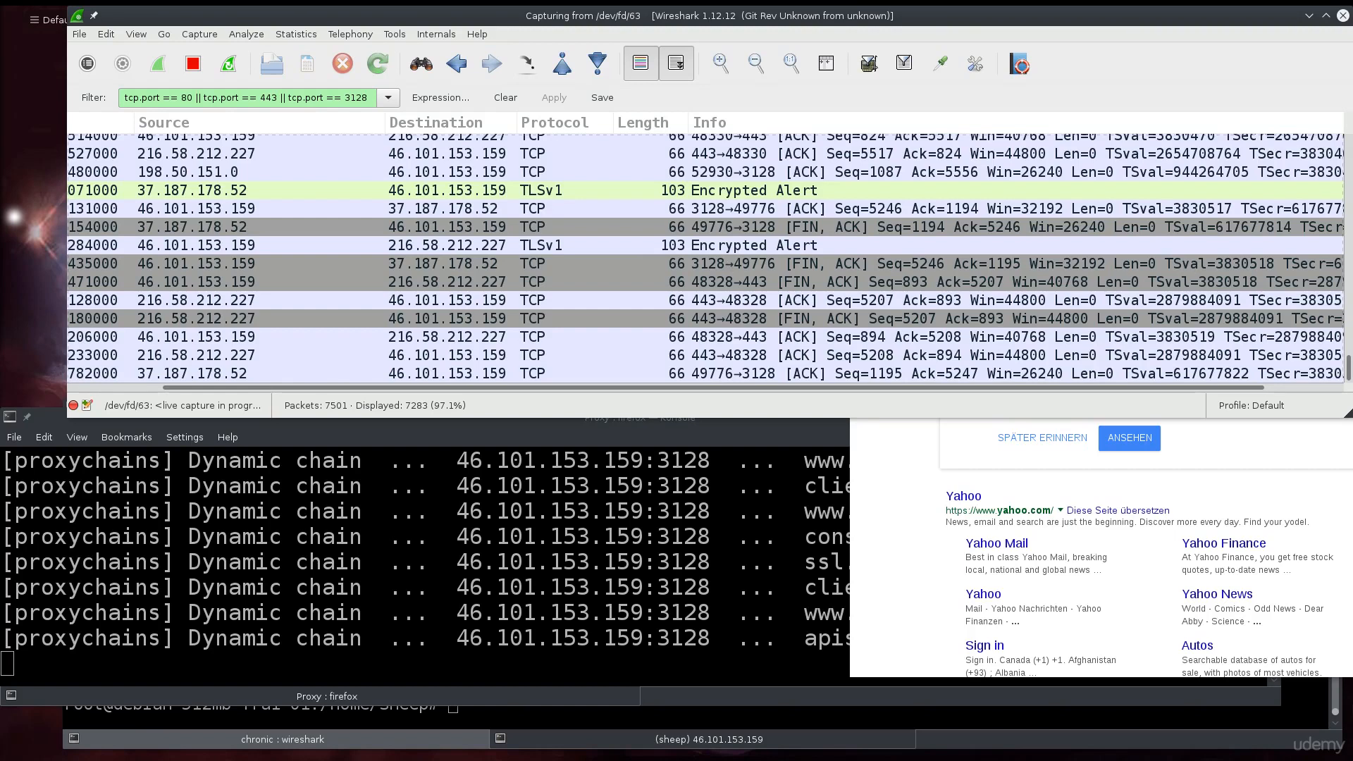
Load the Yahoo website from the Google results through the proxy and close the proxied Firefox session
{"action": "left_click", "coordinate": [1264, 454]}
{"action": "left_click", "coordinate": [975, 498]}
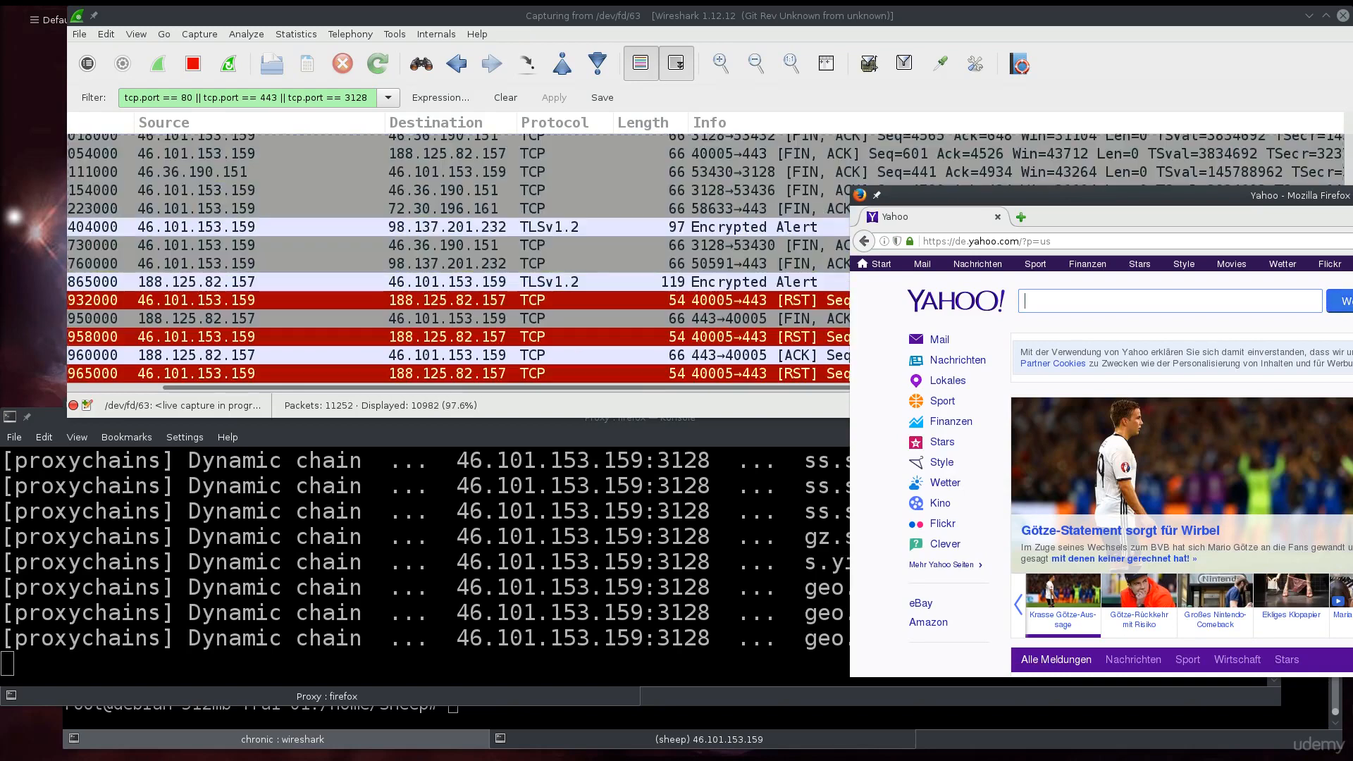
{"action": "key", "text": "alt+F4"}
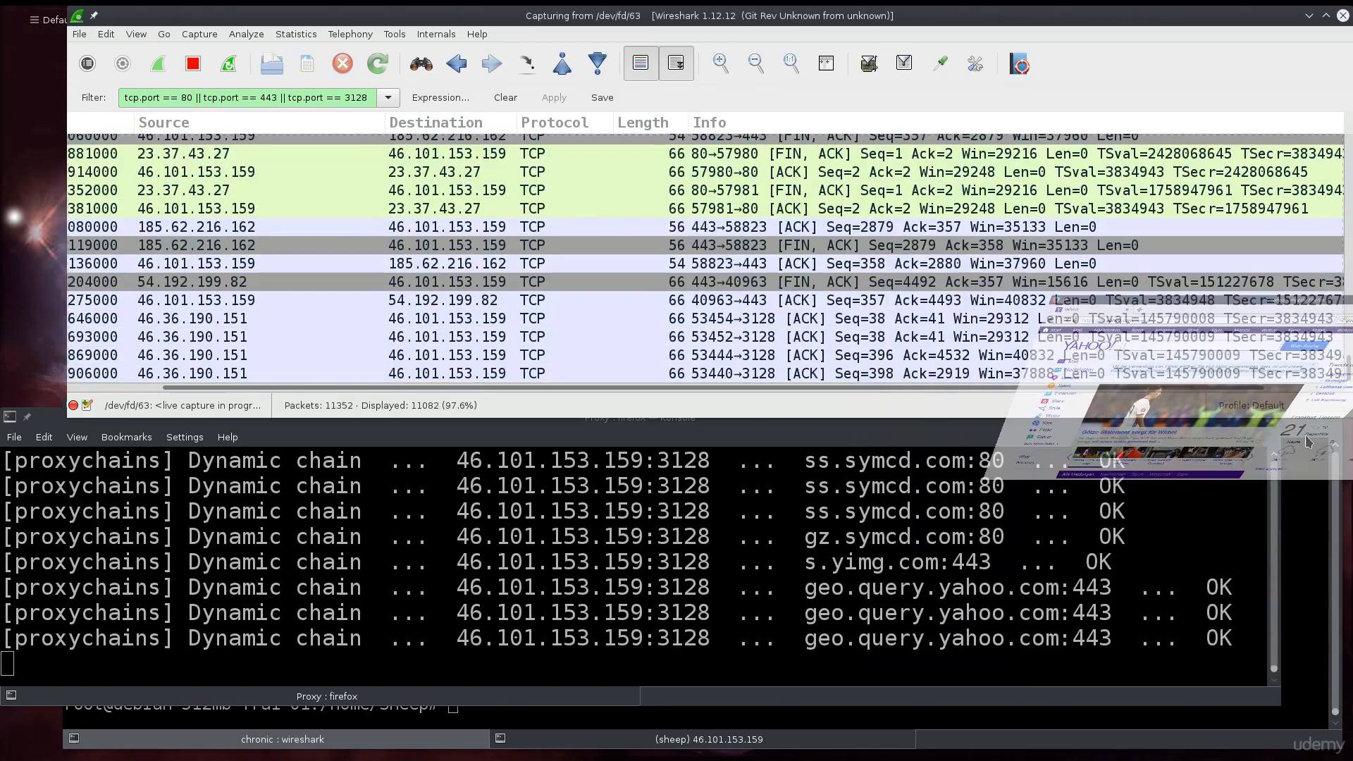
Launch Firefox directly, without proxychains, by running firefox in the local terminal
{"action": "left_click", "coordinate": [669, 642]}
{"action": "type", "text": "firefo"}
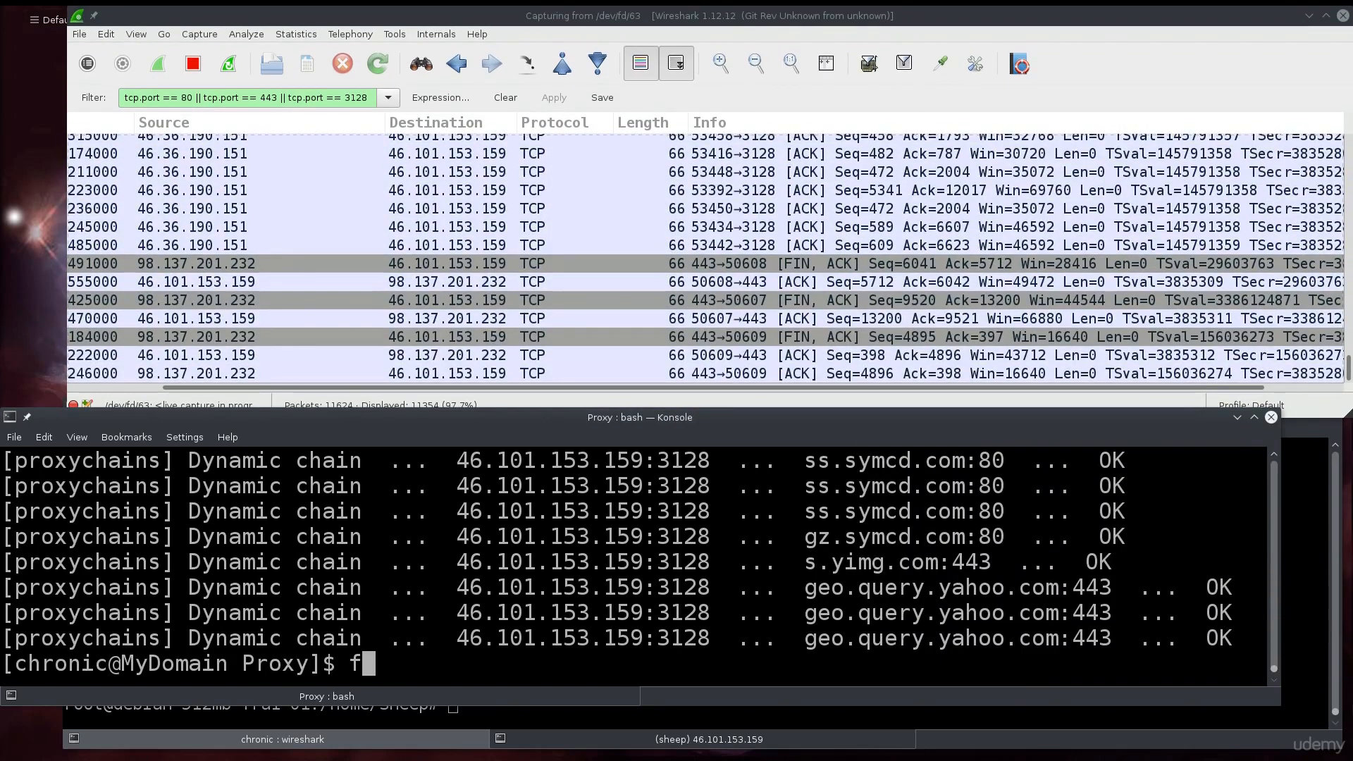
{"action": "key", "text": "BackSpace"}
{"action": "key", "text": "BackSpace"}
{"action": "key", "text": "BackSpace"}
{"action": "key", "text": "BackSpace"}
{"action": "key", "text": "BackSpace"}
{"action": "key", "text": "BackSpace"}
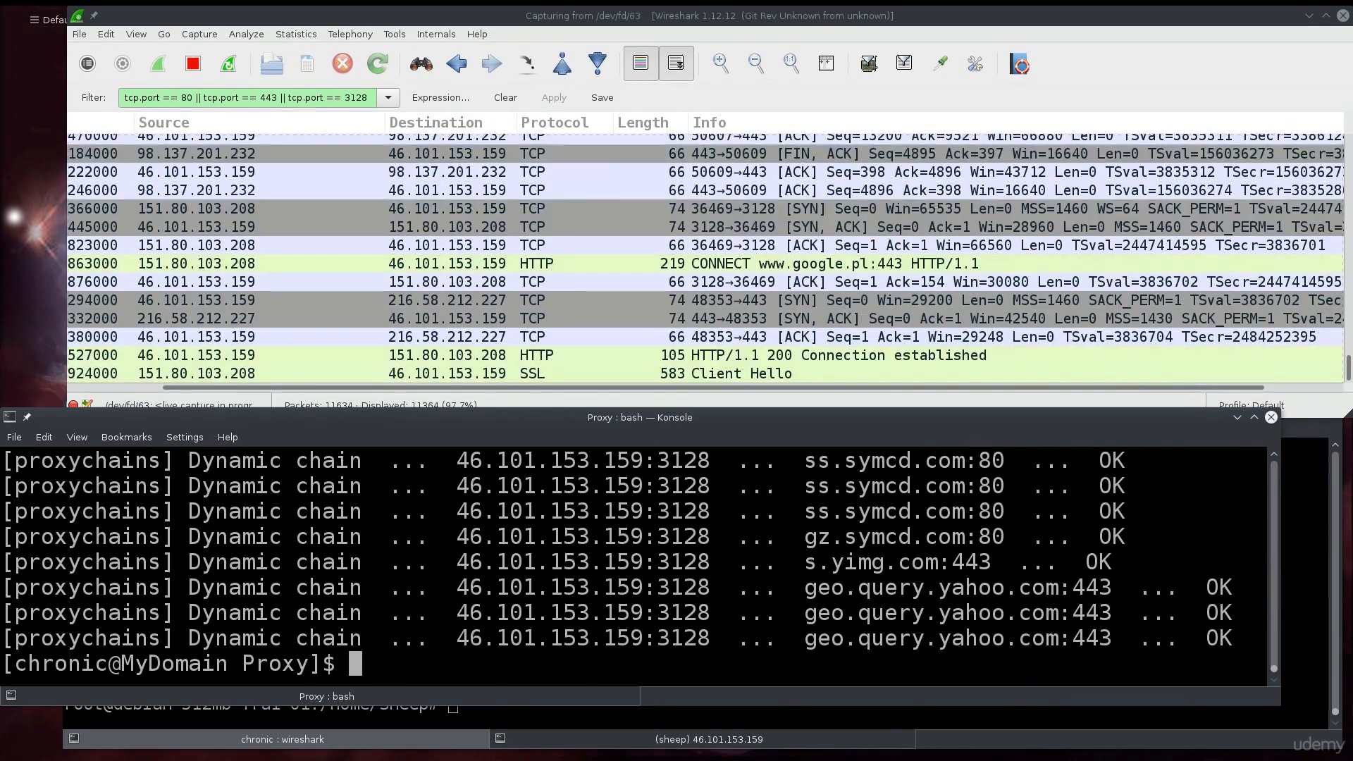
{"action": "key", "text": "Up"}
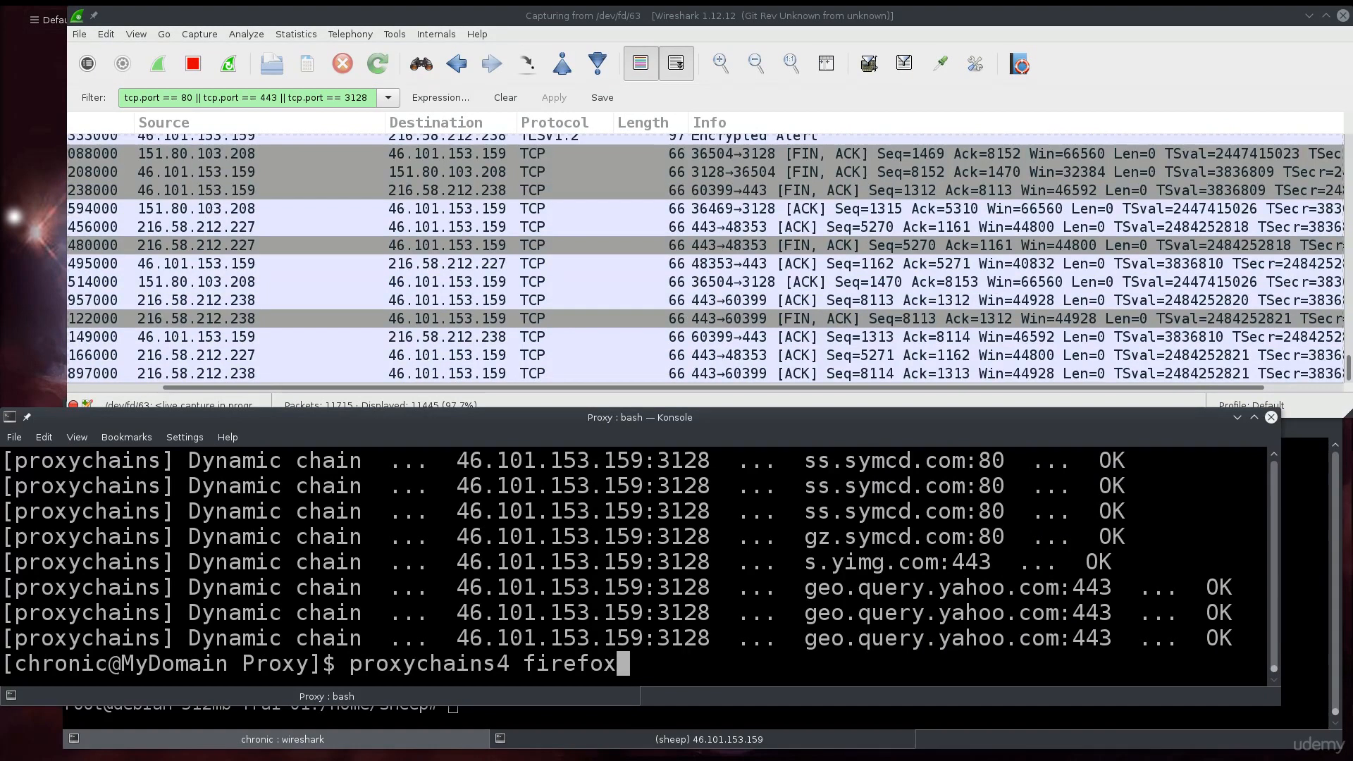
{"action": "key", "text": "Up"}
{"action": "key", "text": "Return"}
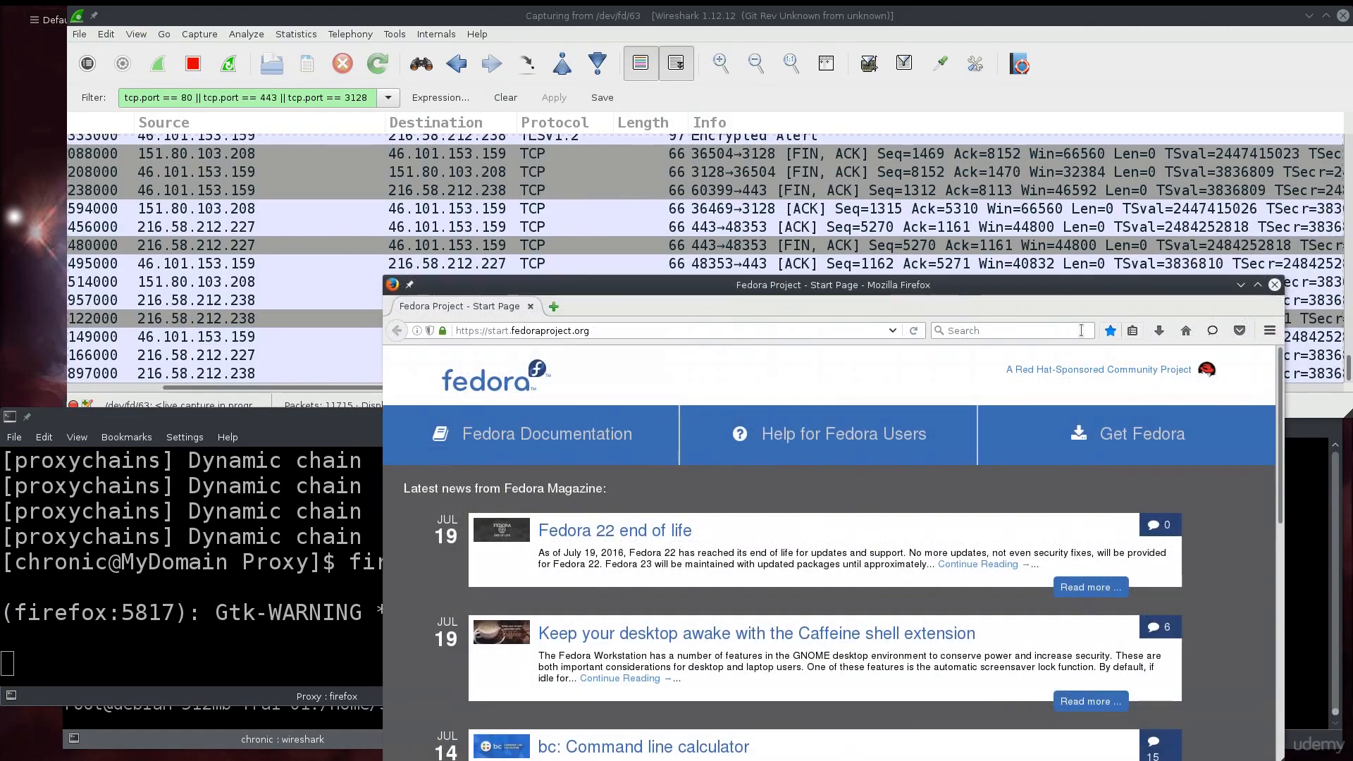
Search for "what is my ip" in the direct Firefox session, copy the public IP address and shift the browser window slightly
{"action": "left_click", "coordinate": [1081, 330]}
{"action": "type", "text": "what is my ip"}
{"action": "key", "text": "Return"}
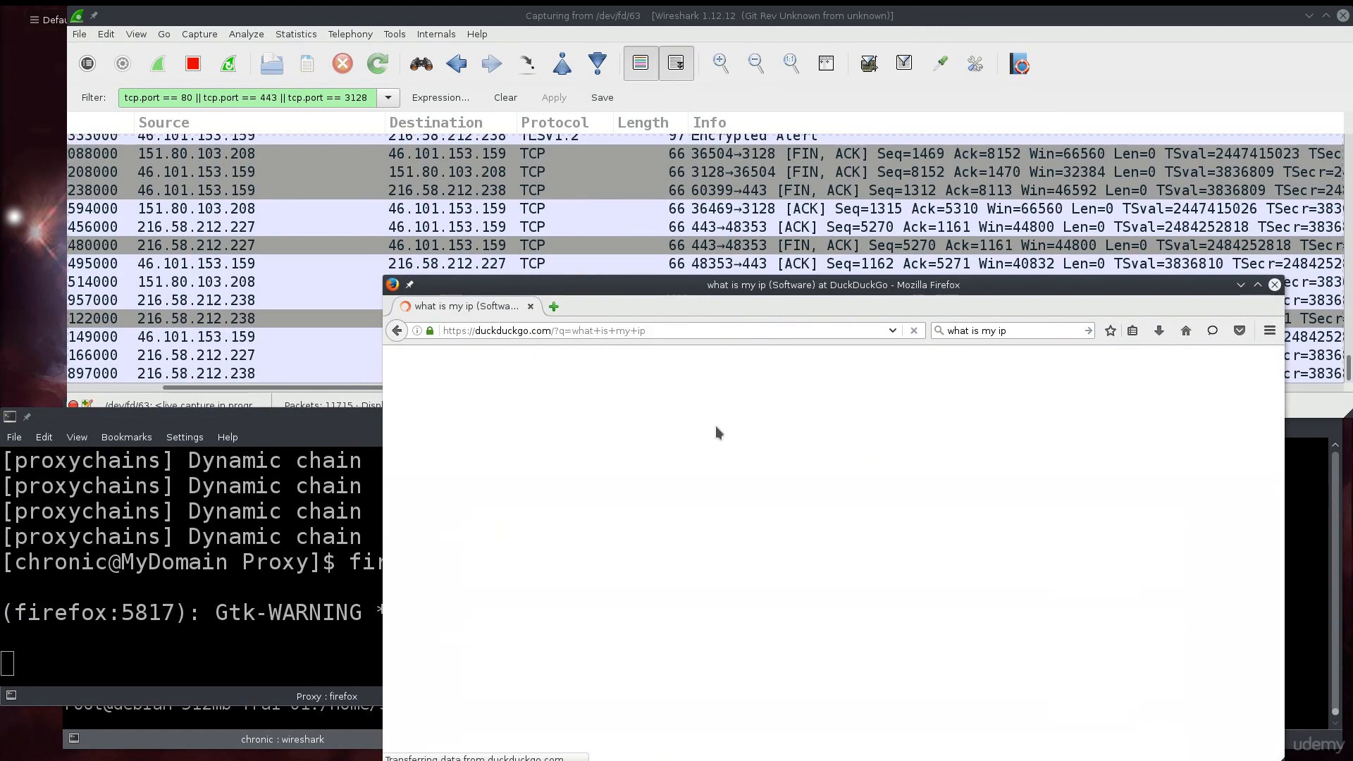
{"action": "left_click_drag", "start_coordinate": [544, 437], "coordinate": [595, 437]}
{"action": "right_click", "coordinate": [596, 441]}
{"action": "left_click", "coordinate": [616, 448]}
{"action": "left_click_drag", "start_coordinate": [916, 285], "coordinate": [880, 285]}
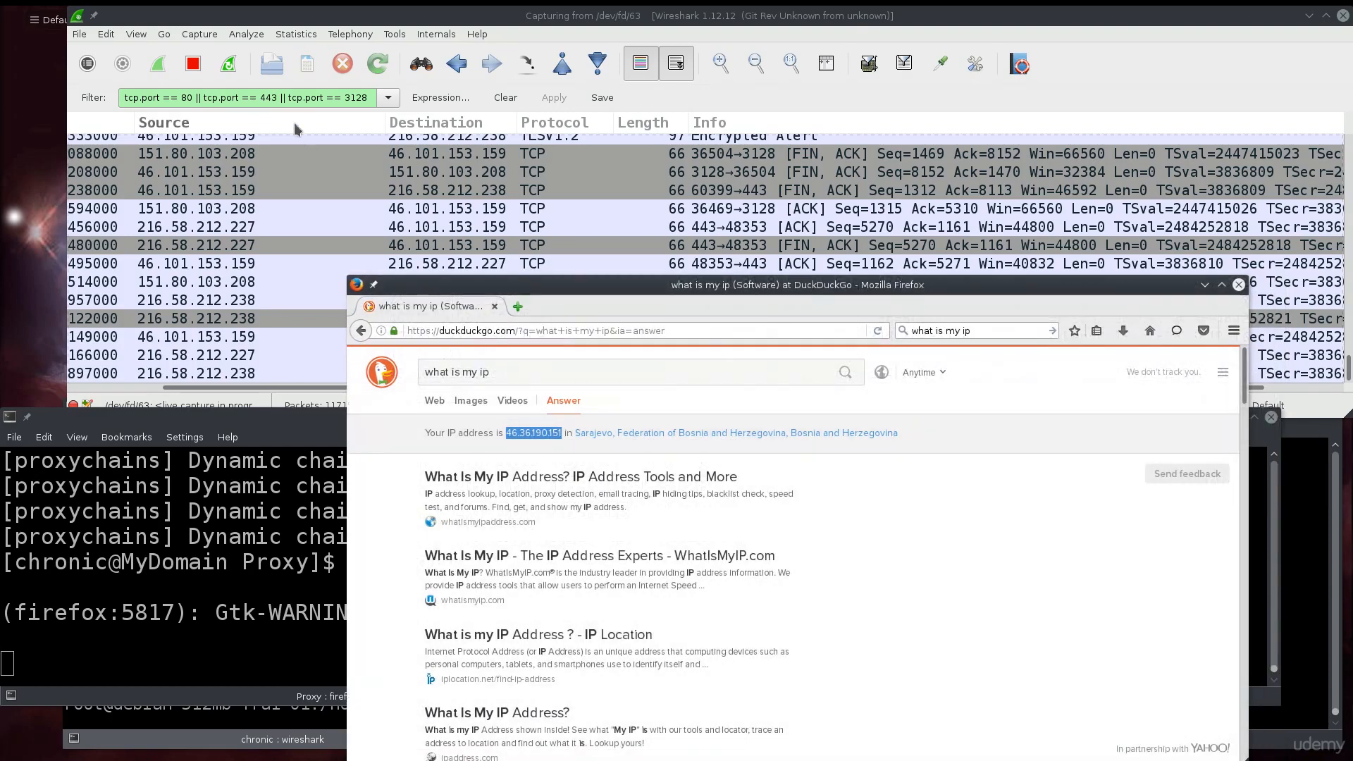
Enclose the three tcp.port conditions of the Wireshark display filter in parentheses
{"action": "left_click", "coordinate": [369, 98]}
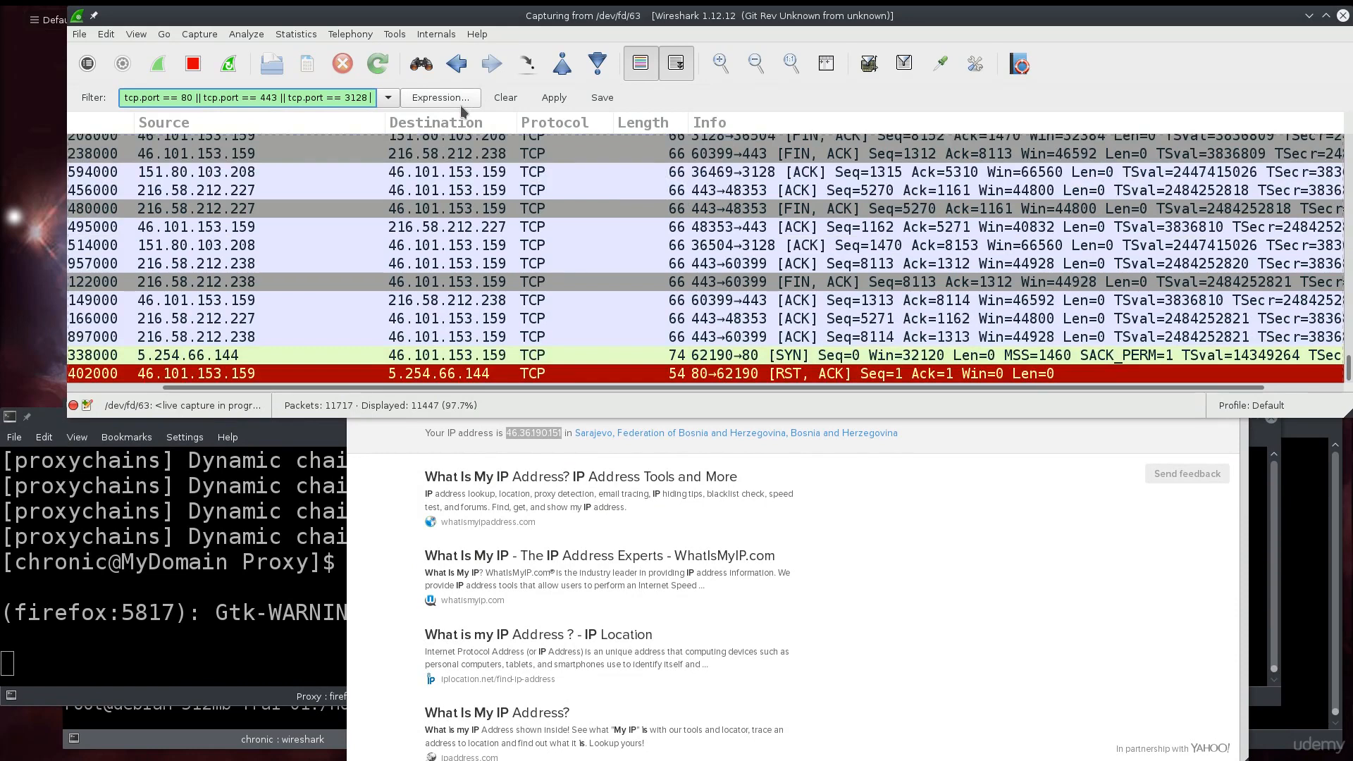
{"action": "type", "text": "||"}
{"action": "key", "text": "BackSpace"}
{"action": "key", "text": "BackSpace"}
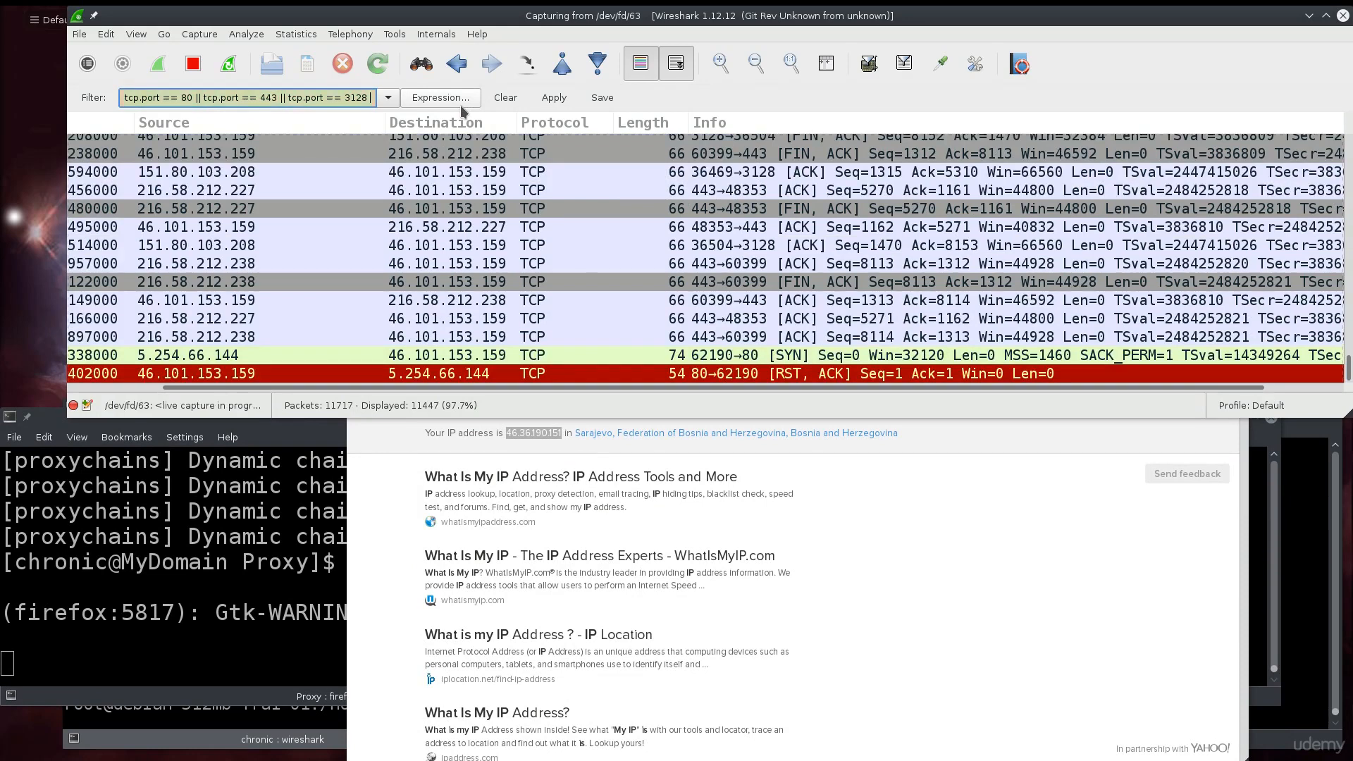
{"action": "type", "text": ")"}
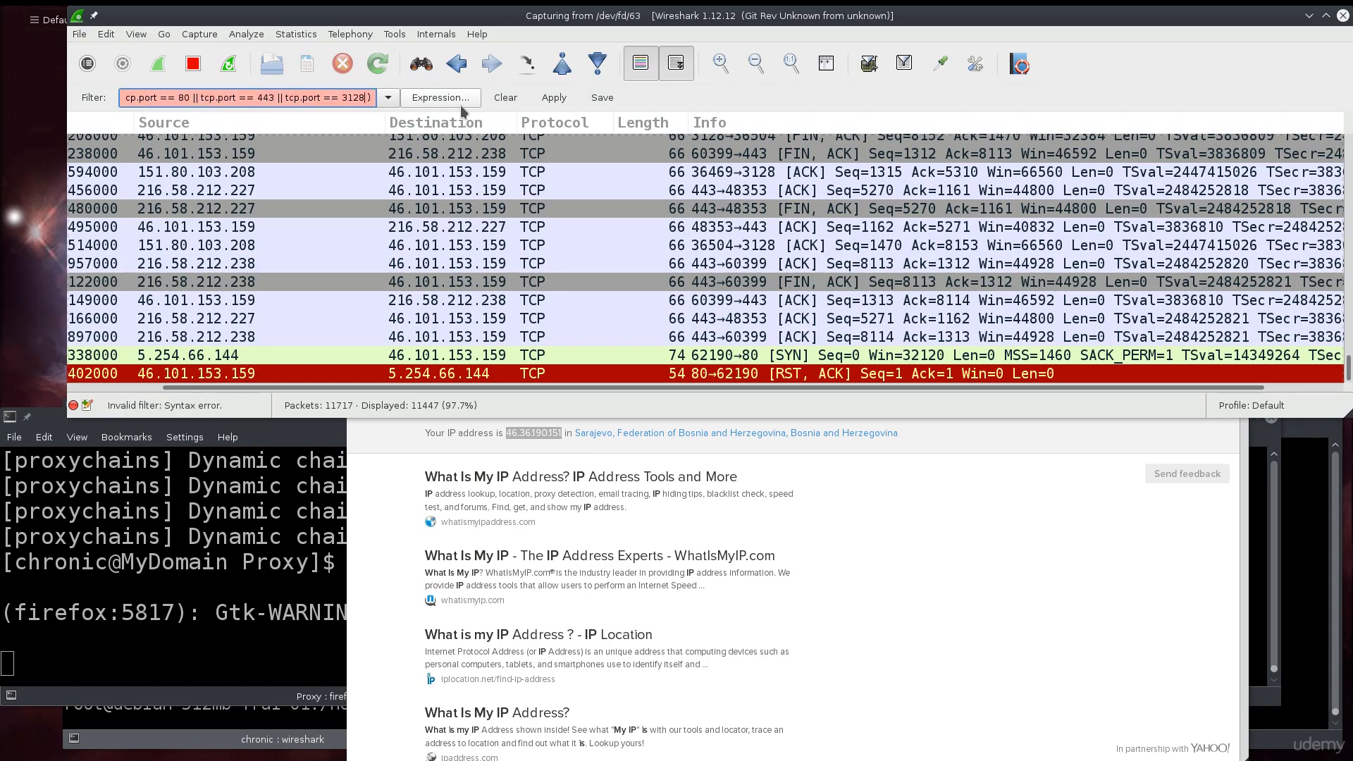
{"action": "key", "text": "Home"}
{"action": "key", "text": "BackSpace"}
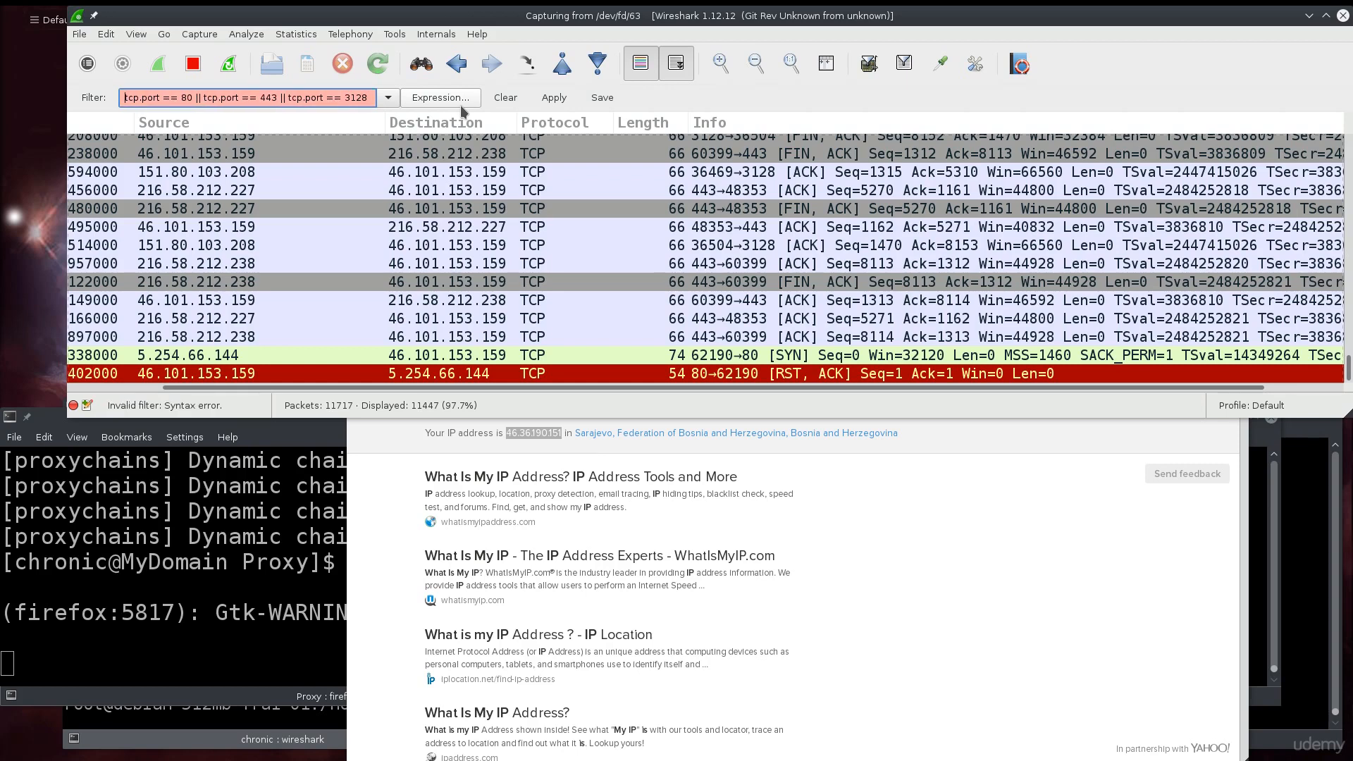
{"action": "type", "text": "("}
{"action": "key", "text": "End"}
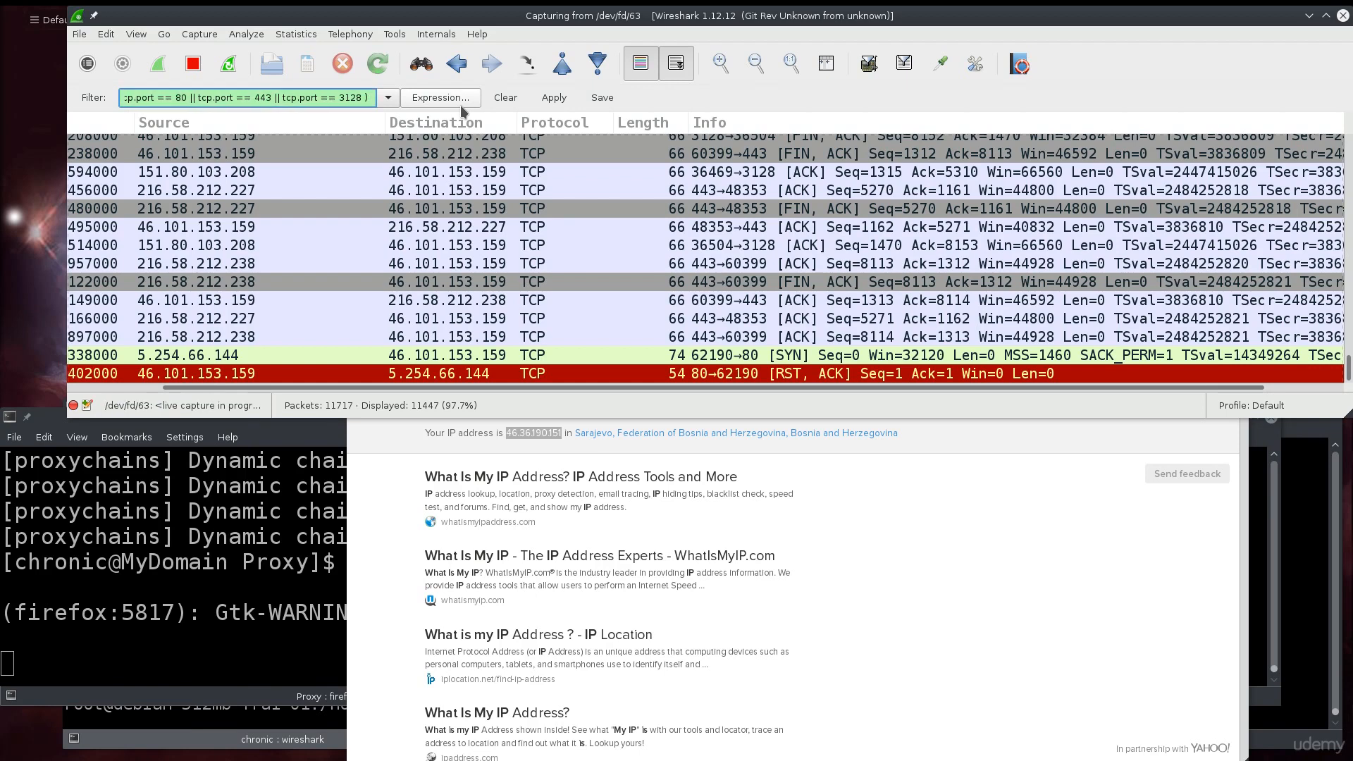
Append && ip.src after the grouped port conditions in the display filter
{"action": "type", "text": "&& "}
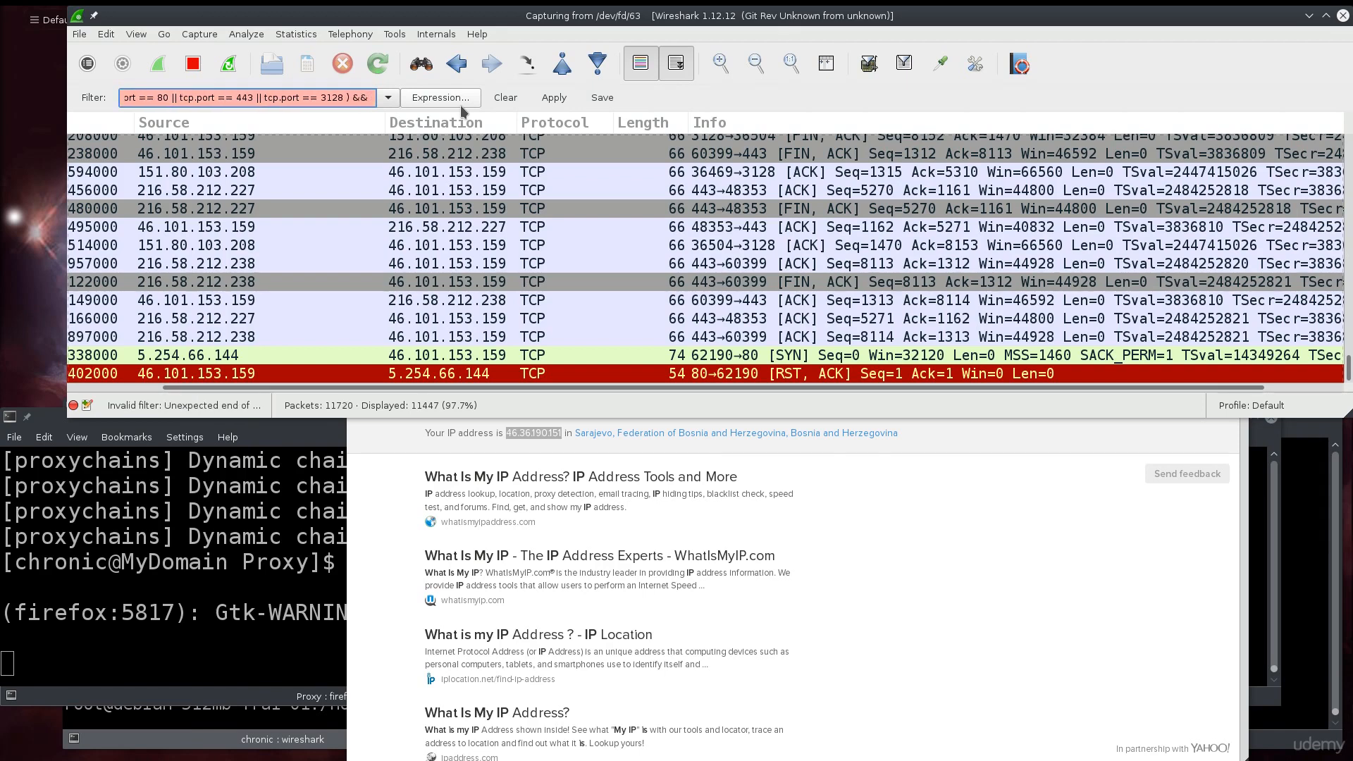
{"action": "type", "text": "ip."}
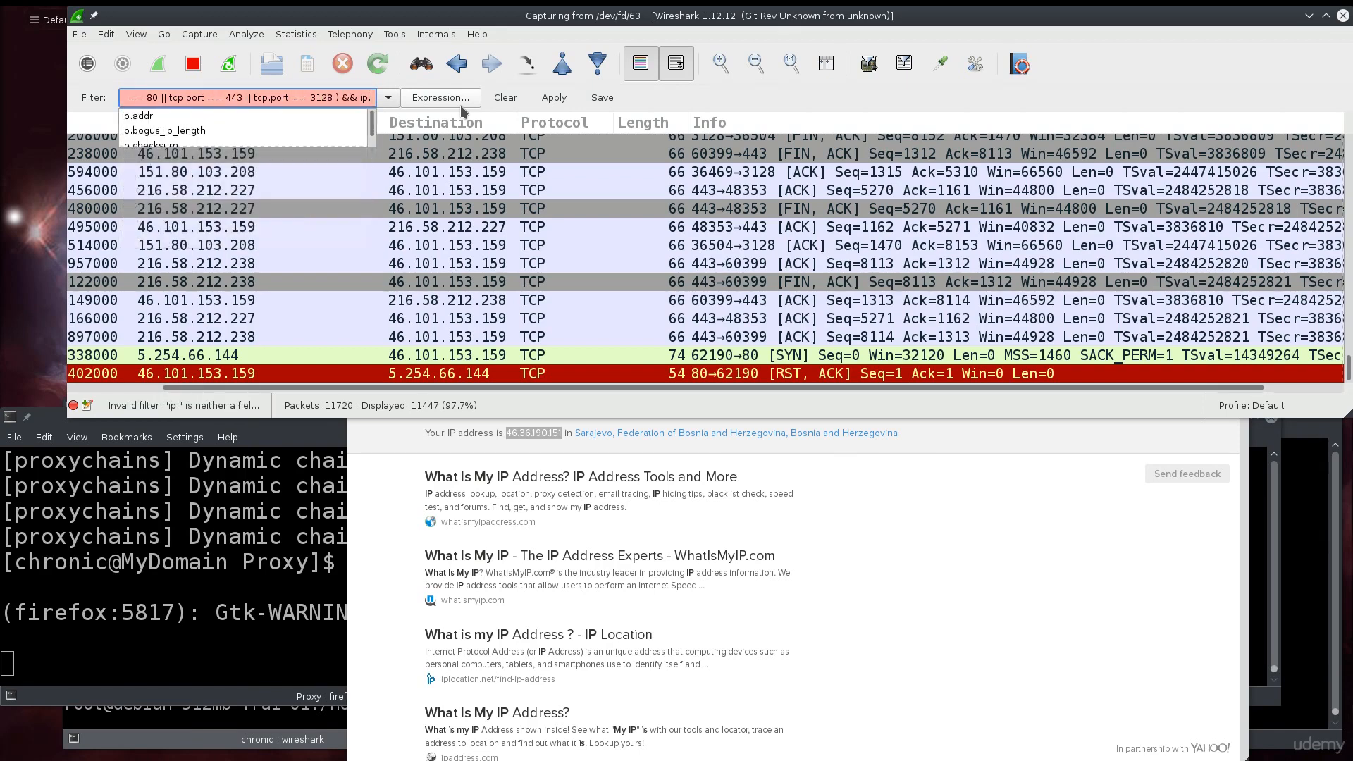
{"action": "type", "text": "src"}
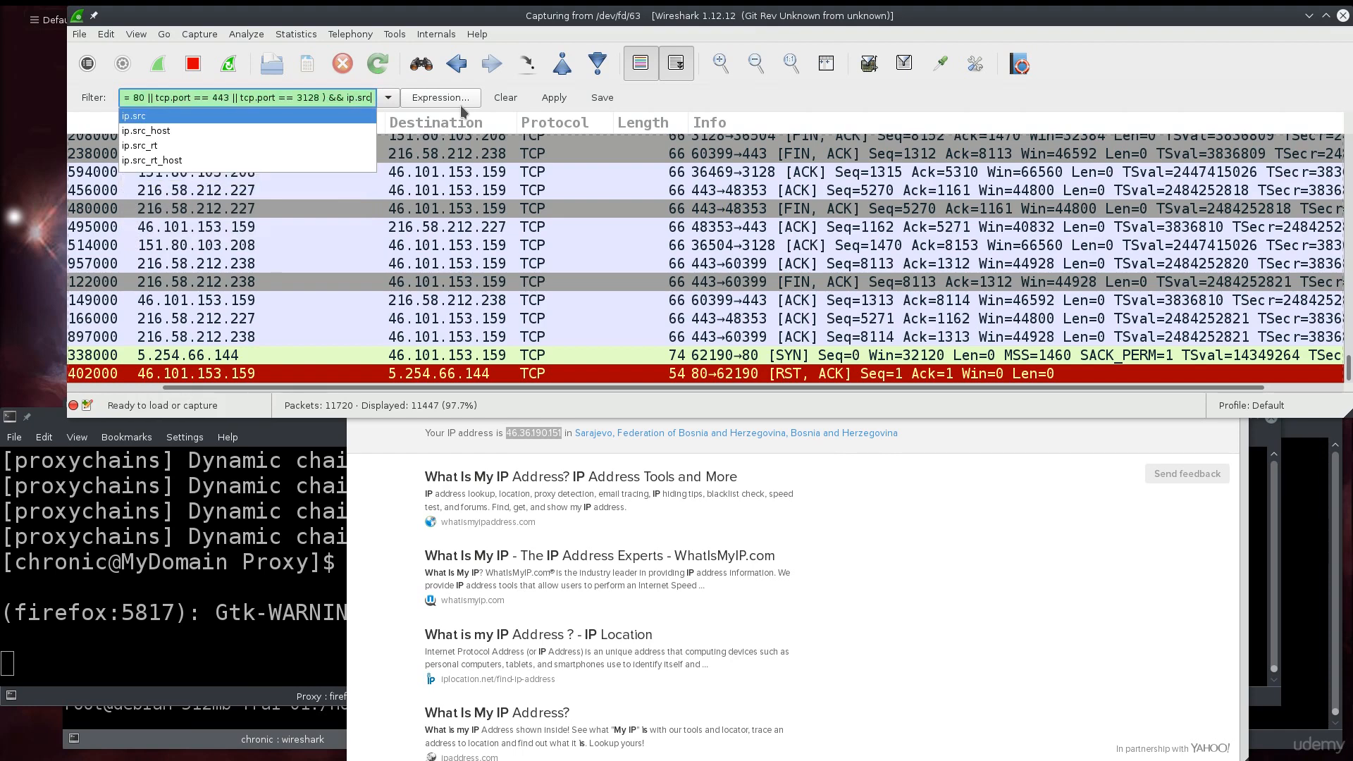
Remove the parentheses around the port conditions and join ip.src to them with || instead of &&
{"action": "key", "text": "Left"}
{"action": "key", "text": "Left"}
{"action": "key", "text": "Left"}
{"action": "key", "text": "BackSpace"}
{"action": "key", "text": "BackSpace"}
{"action": "key", "text": "BackSpace"}
{"action": "key", "text": "BackSpace"}
{"action": "key", "text": "BackSpace"}
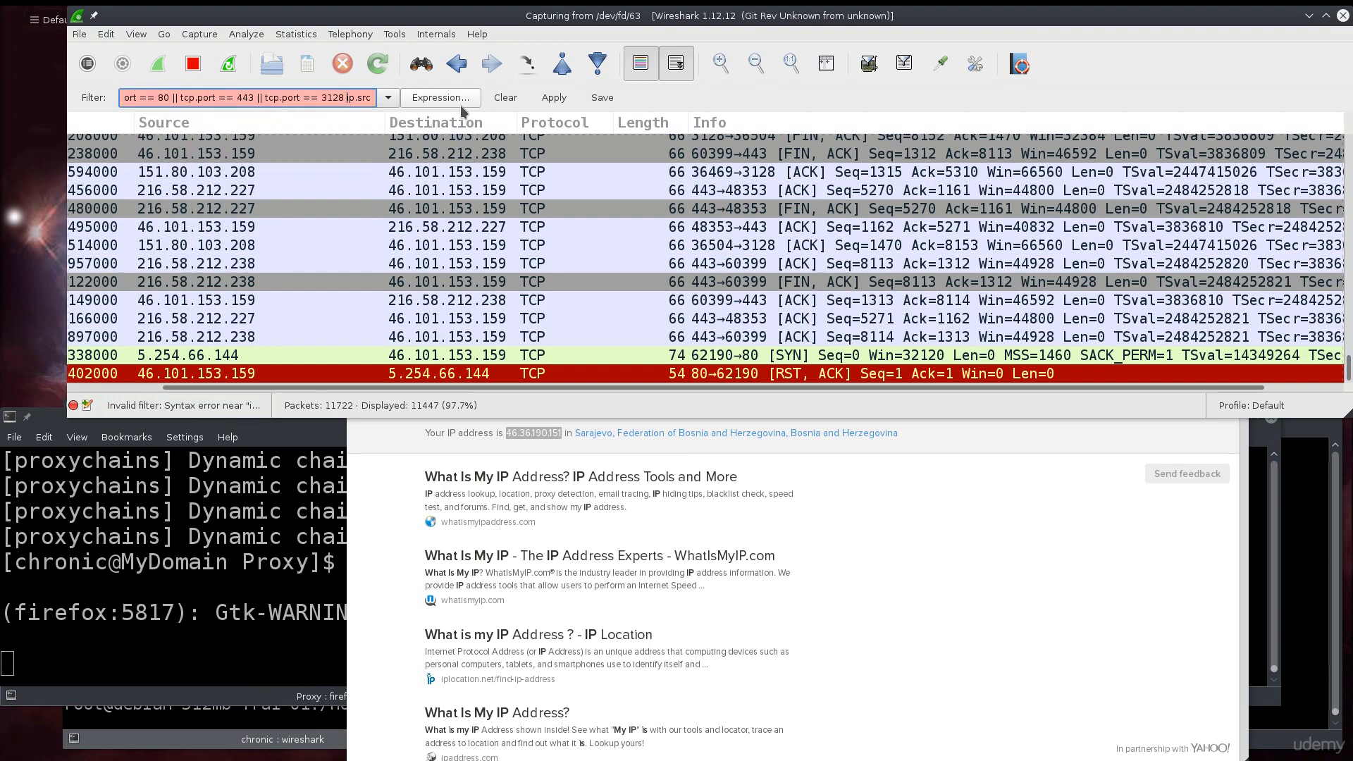
{"action": "type", "text": "||"}
{"action": "key", "text": "Home"}
{"action": "key", "text": "Delete"}
{"action": "key", "text": "Delete"}
{"action": "key", "text": "Delete"}
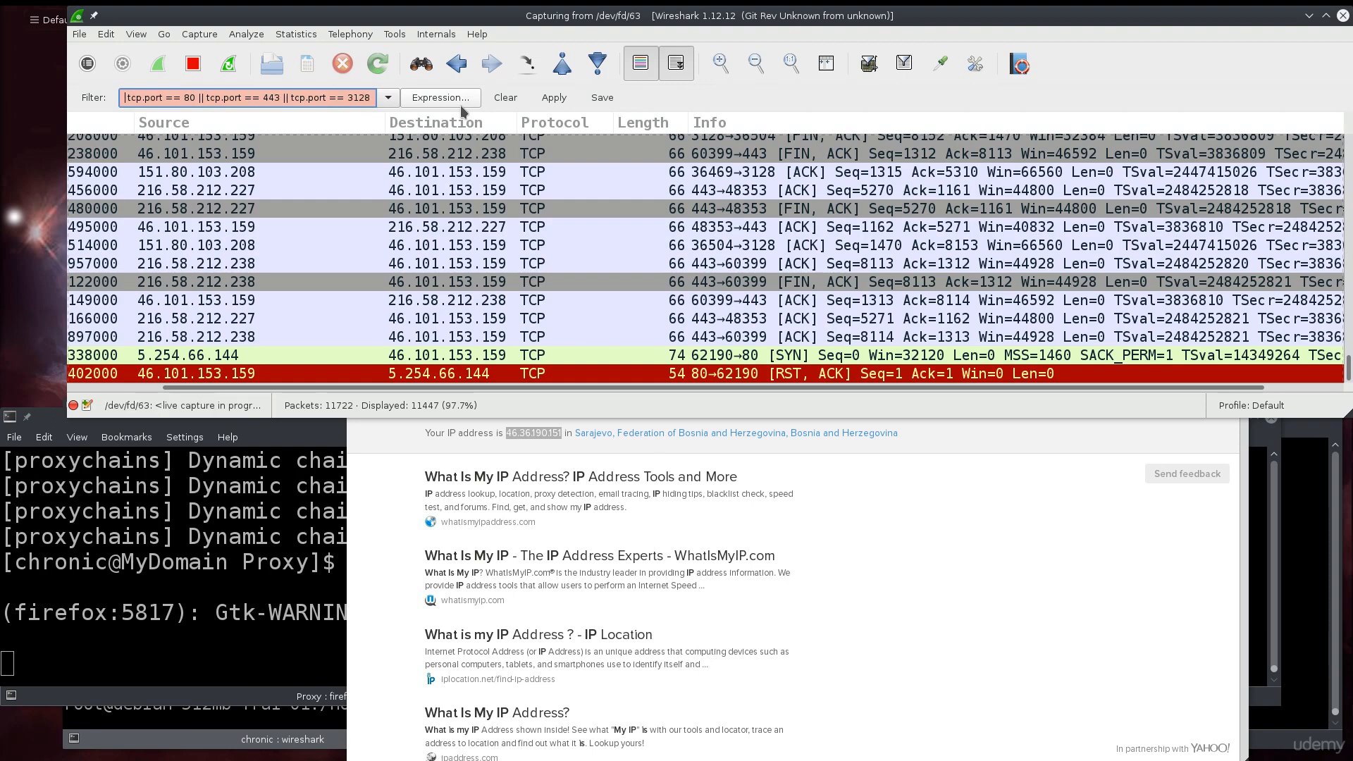
{"action": "type", "text": "t"}
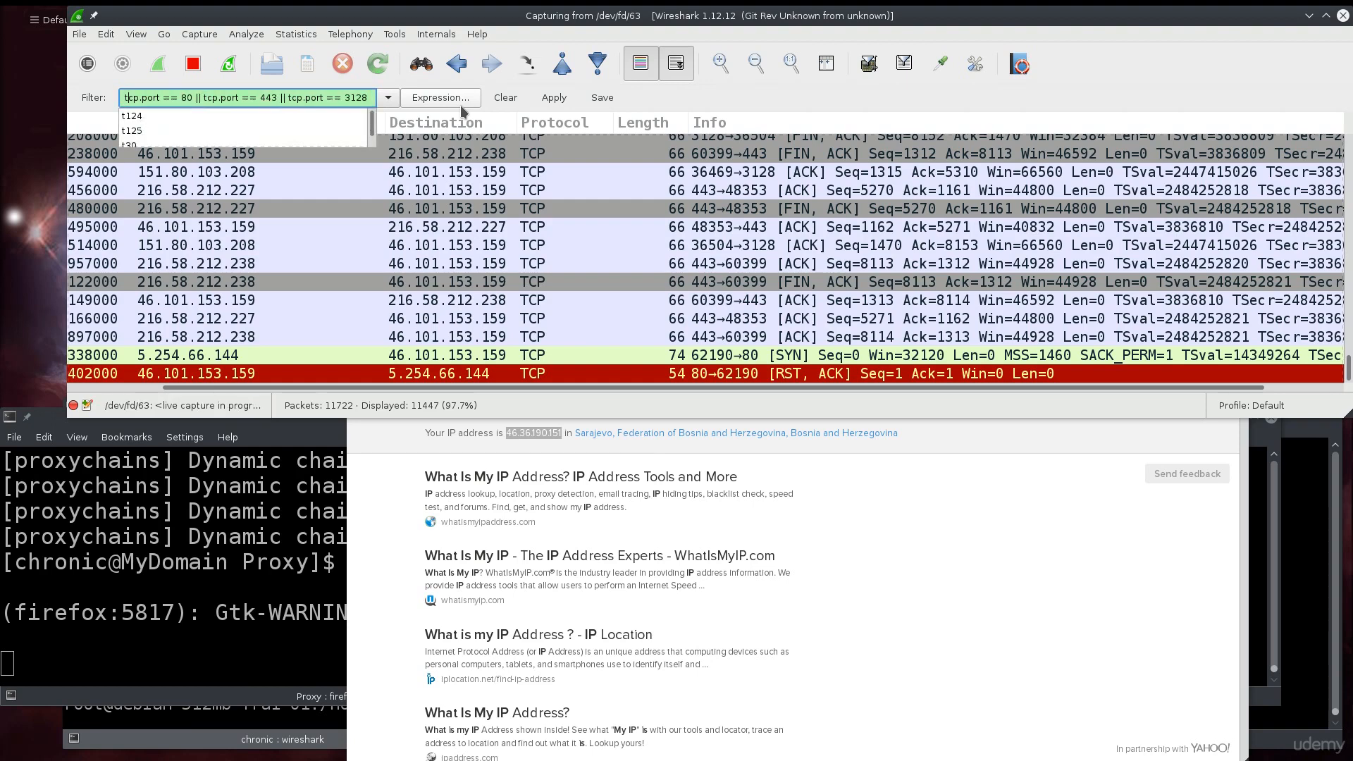
Complete the source condition as ip.src == 46.36.190.151, apply the display filter and go to the newest packets
{"action": "key", "text": "End"}
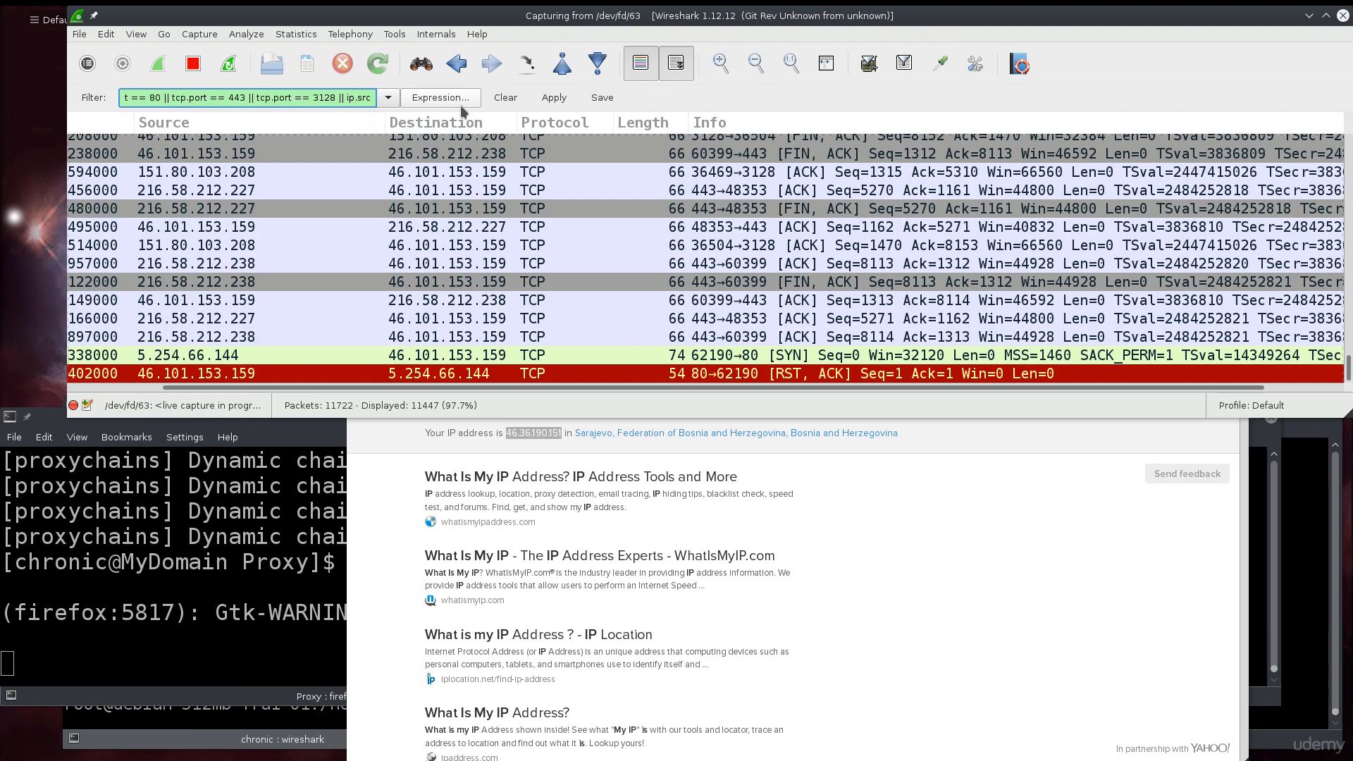
{"action": "type", "text": "=="}
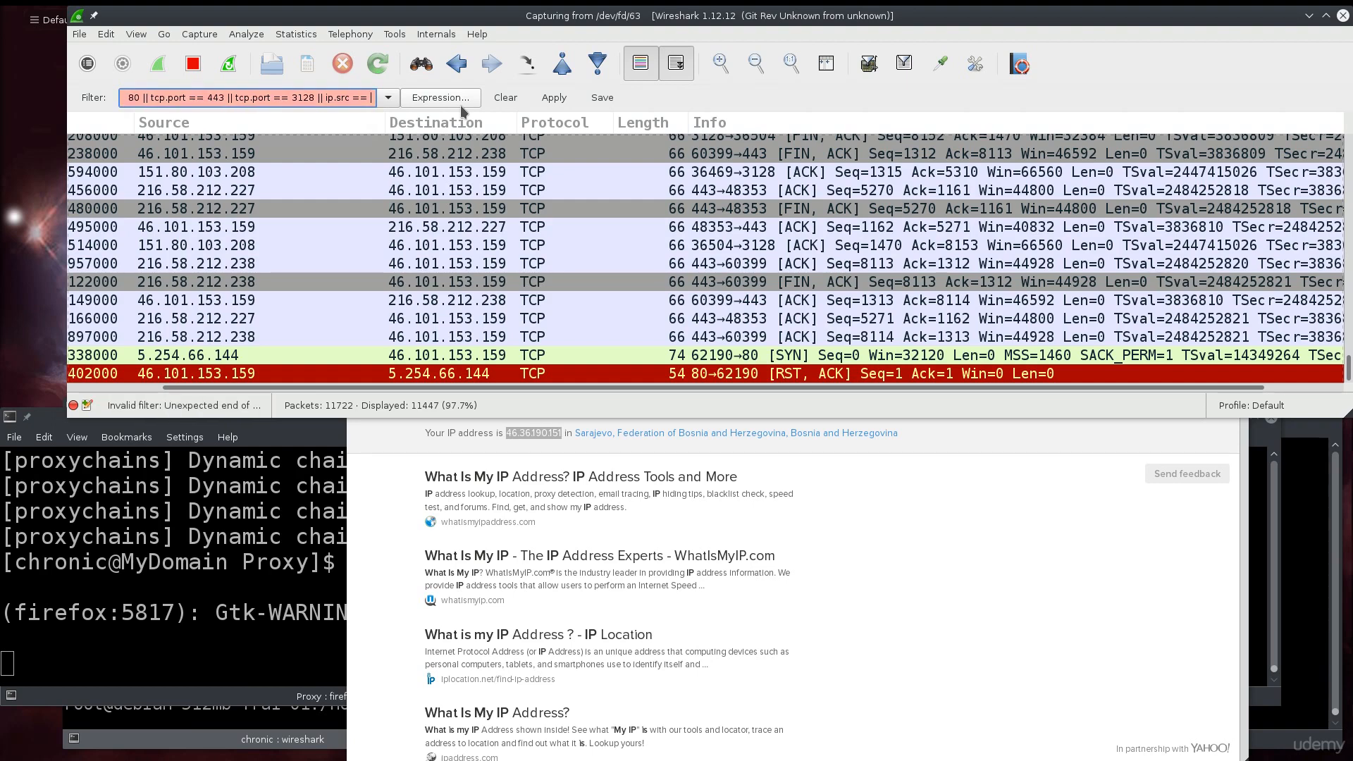
{"action": "key", "text": "ctrl+v"}
{"action": "type", "text": ":"}
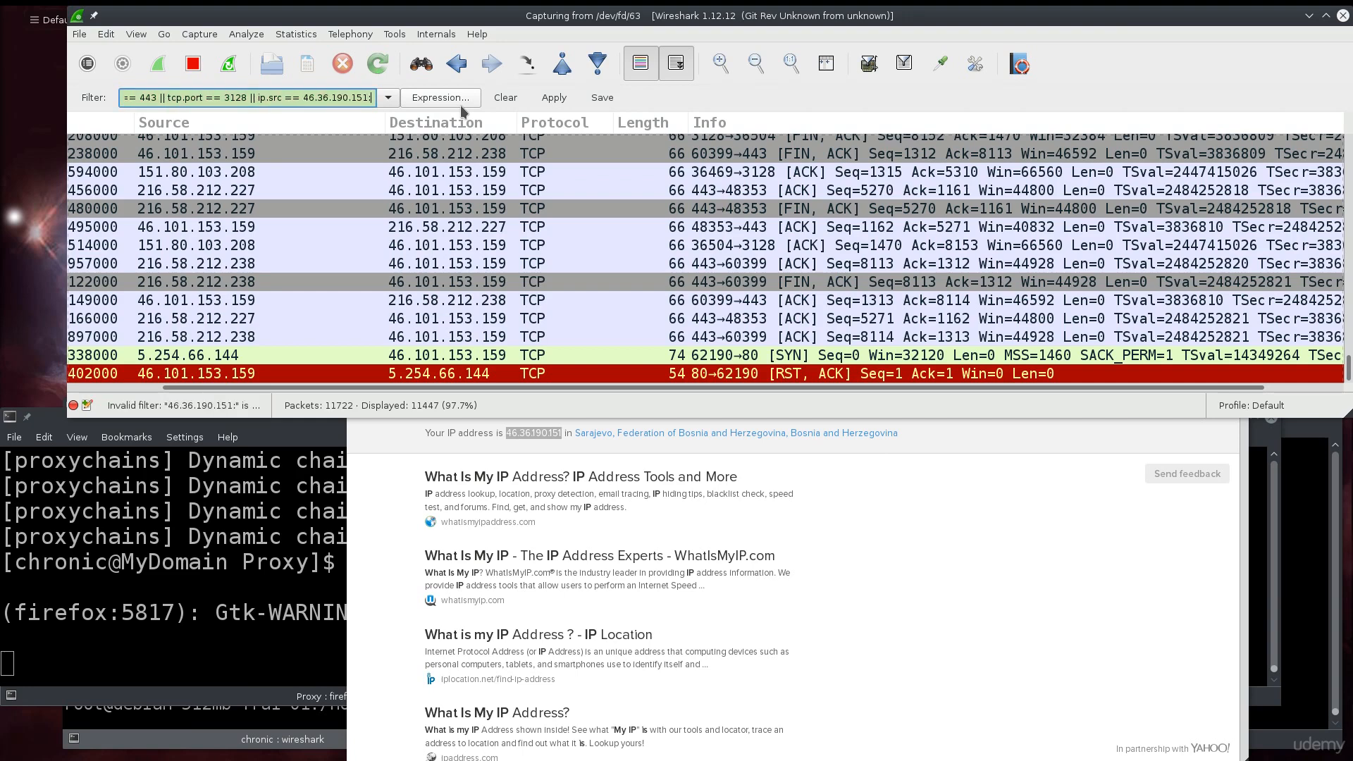
{"action": "key", "text": "BackSpace"}
{"action": "left_click", "coordinate": [541, 102]}
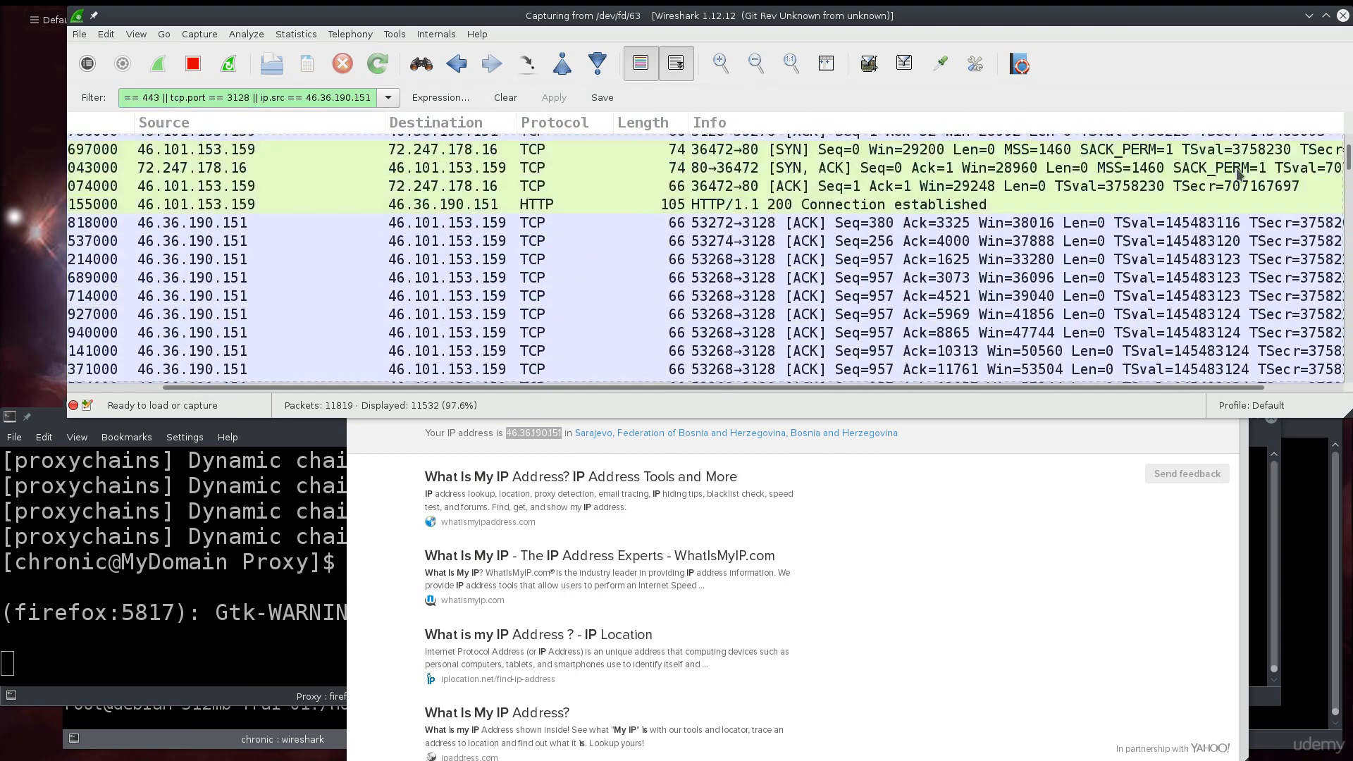
{"action": "left_click_drag", "start_coordinate": [1348, 160], "coordinate": [1348, 367]}
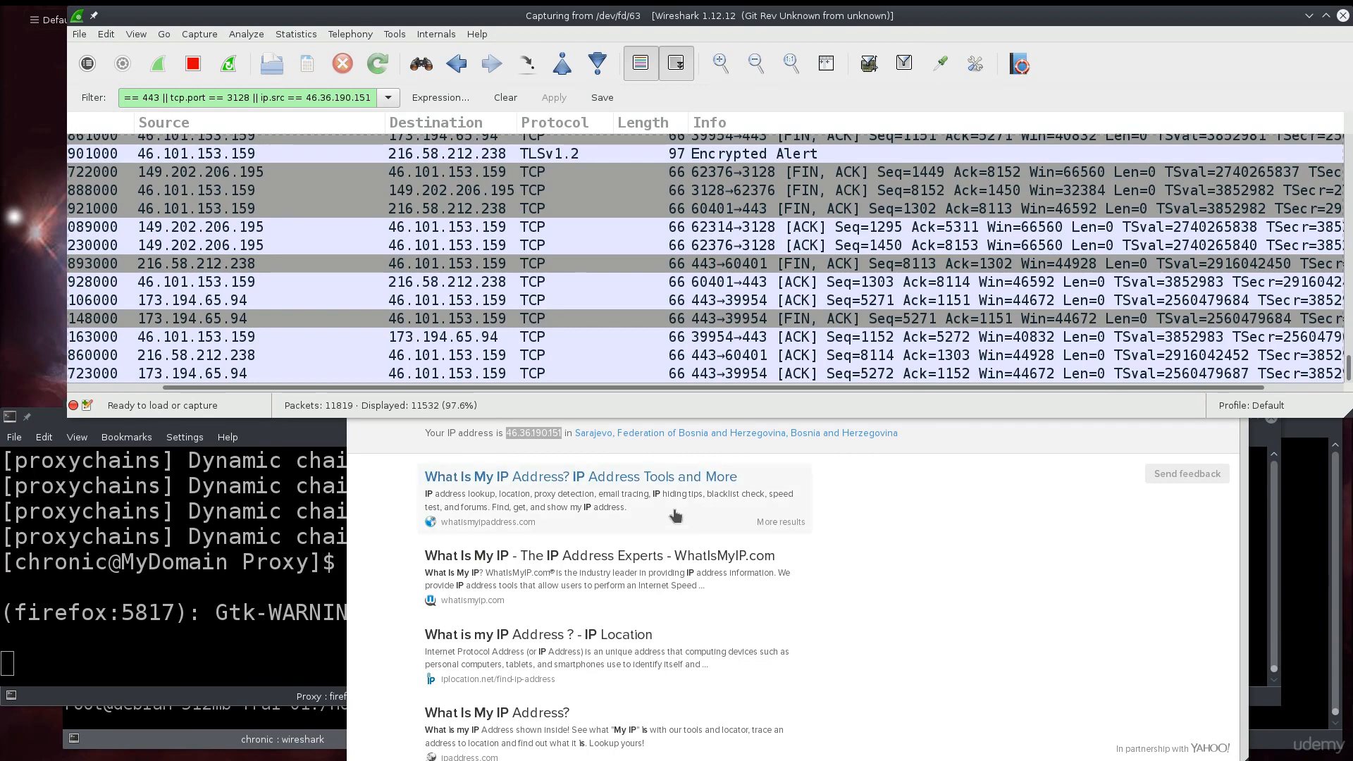
Close the direct Firefox session and relaunch Firefox through proxychains from the local terminal
{"action": "left_click", "coordinate": [1090, 479]}
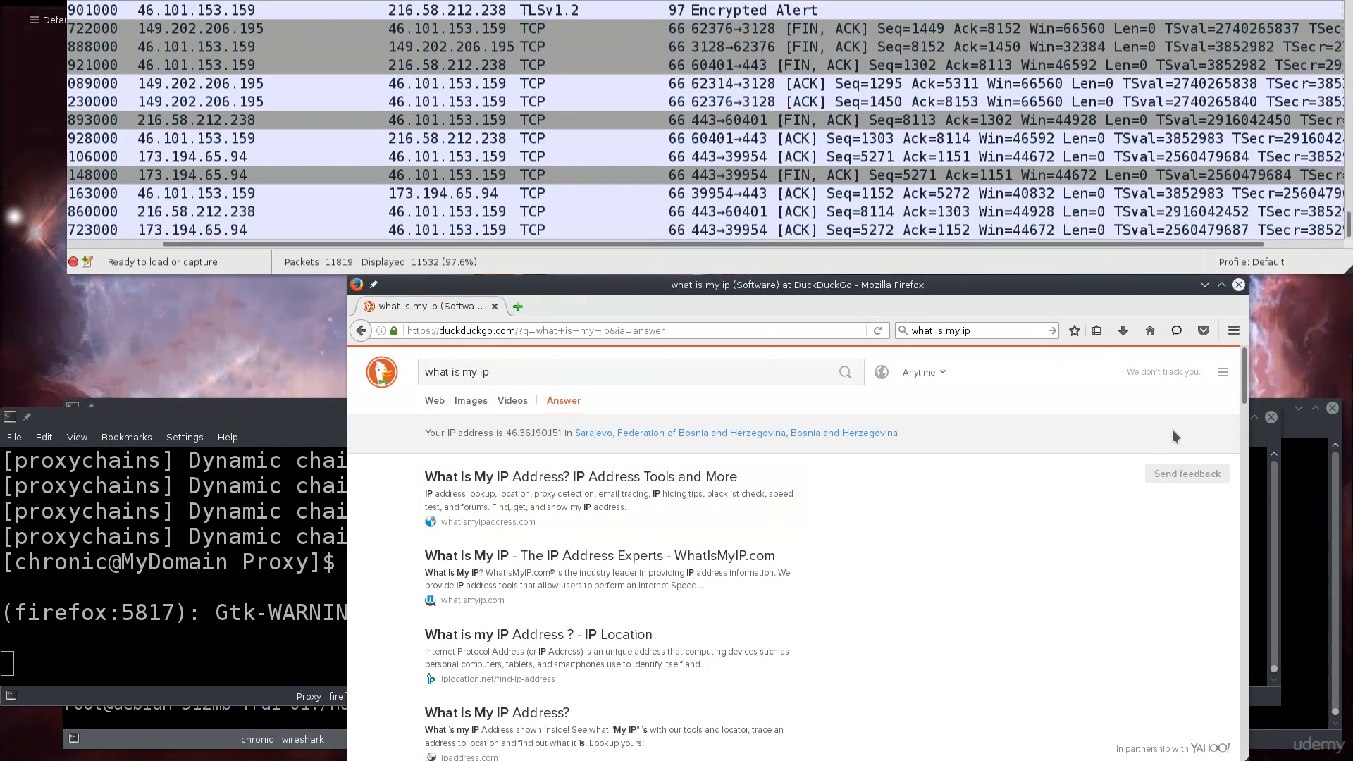
{"action": "left_click", "coordinate": [1244, 290]}
{"action": "key", "text": "Up"}
{"action": "key", "text": "Up"}
{"action": "key", "text": "Return"}
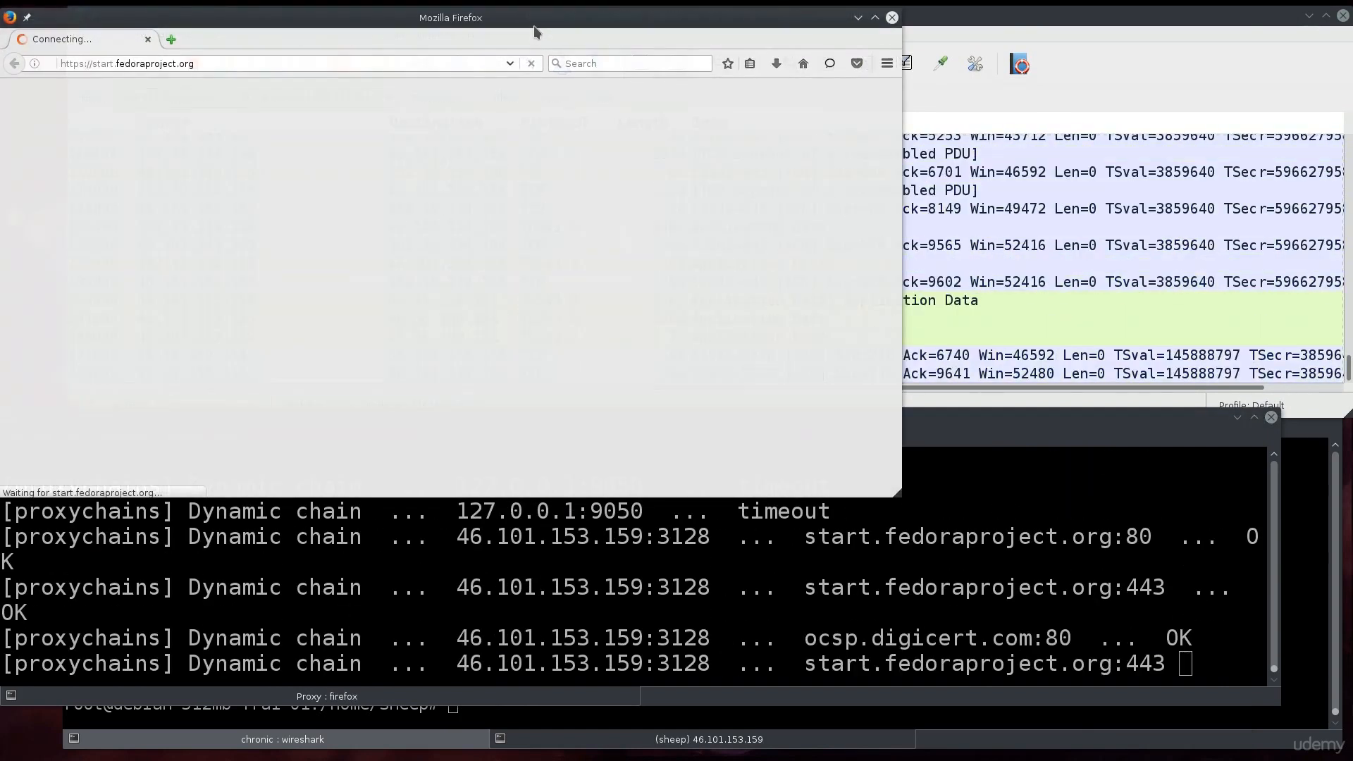
Bring the Wireshark capture forward and examine the packets sent from 46.36.190.151 to the proxy server, down to the latest ones
{"action": "left_click", "coordinate": [282, 739]}
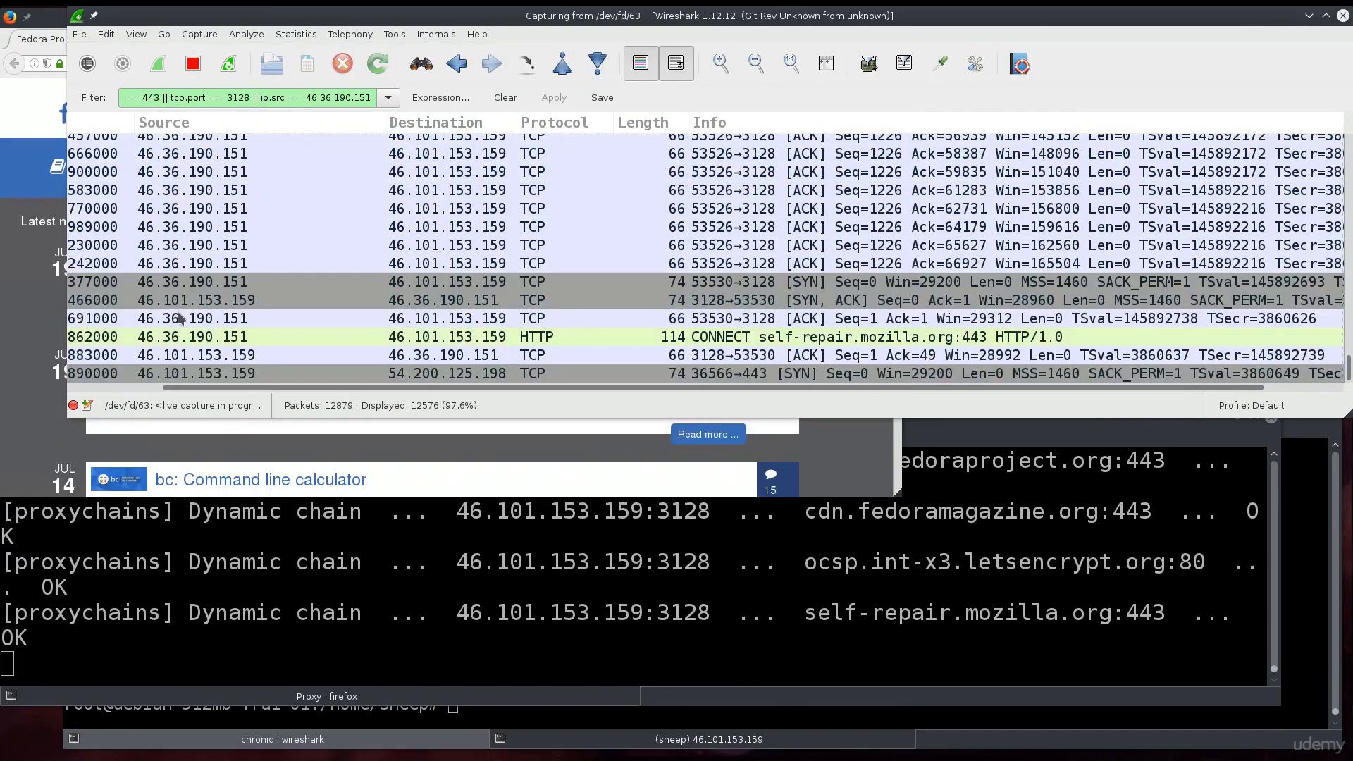
{"action": "left_click", "coordinate": [187, 315]}
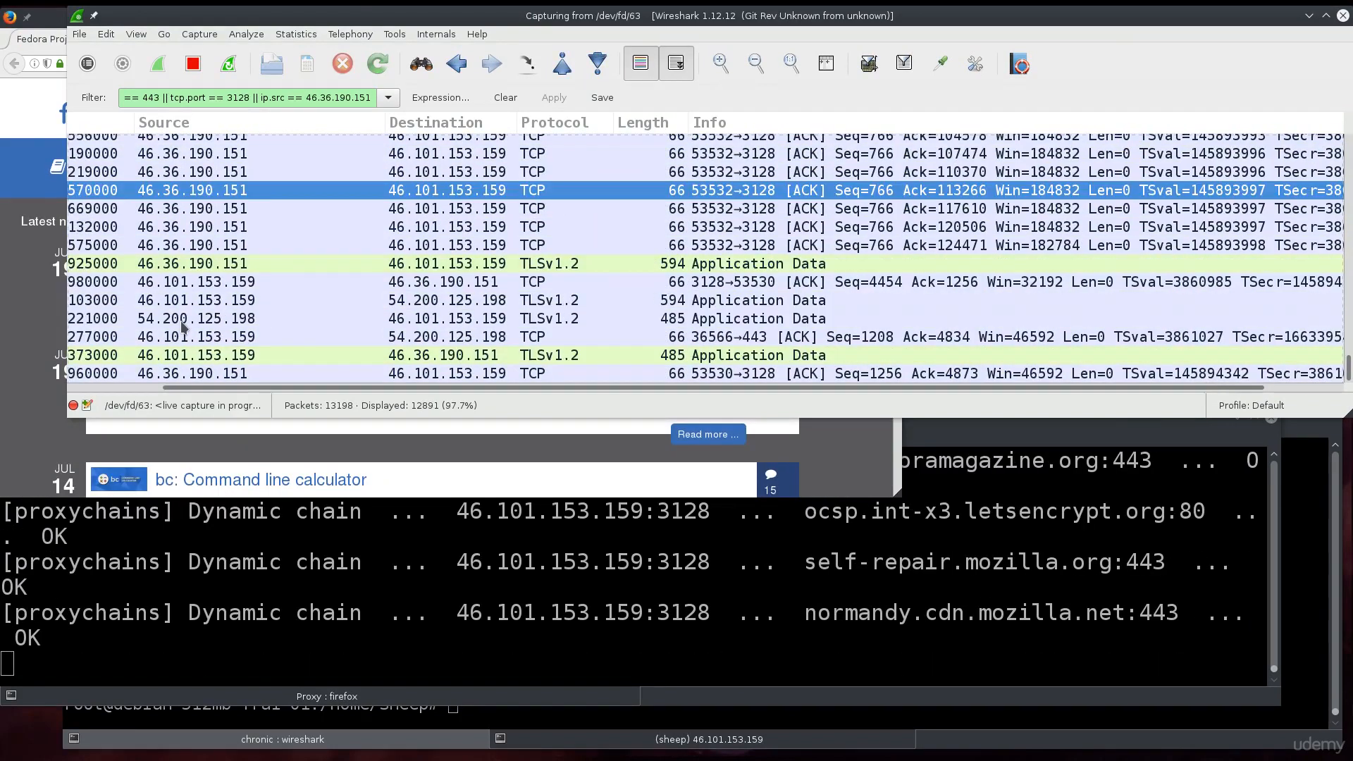
{"action": "scroll", "coordinate": [185, 321], "scroll_direction": "up", "scroll_amount": 3}
{"action": "left_click", "coordinate": [178, 223]}
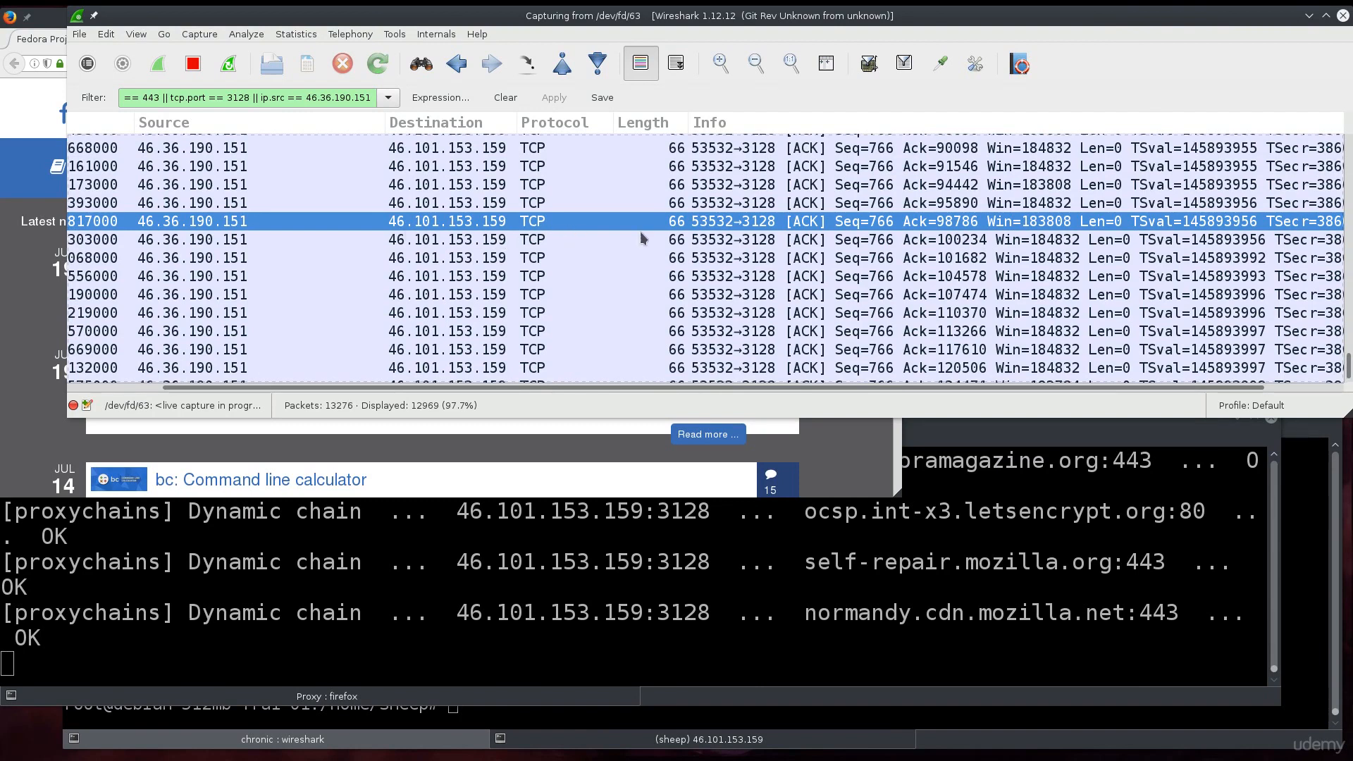
{"action": "scroll", "coordinate": [677, 265], "scroll_direction": "down", "scroll_amount": 10}
{"action": "scroll", "coordinate": [676, 264], "scroll_direction": "down", "scroll_amount": 10}
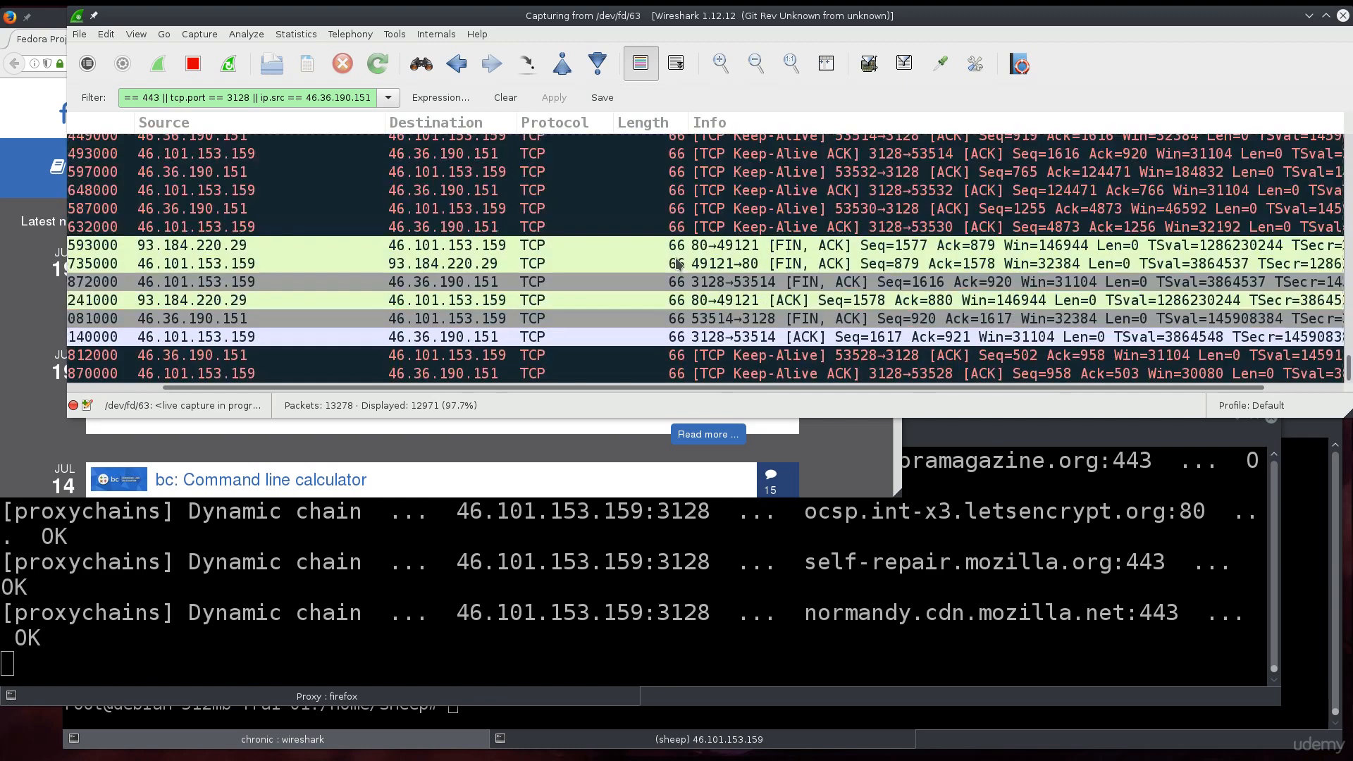